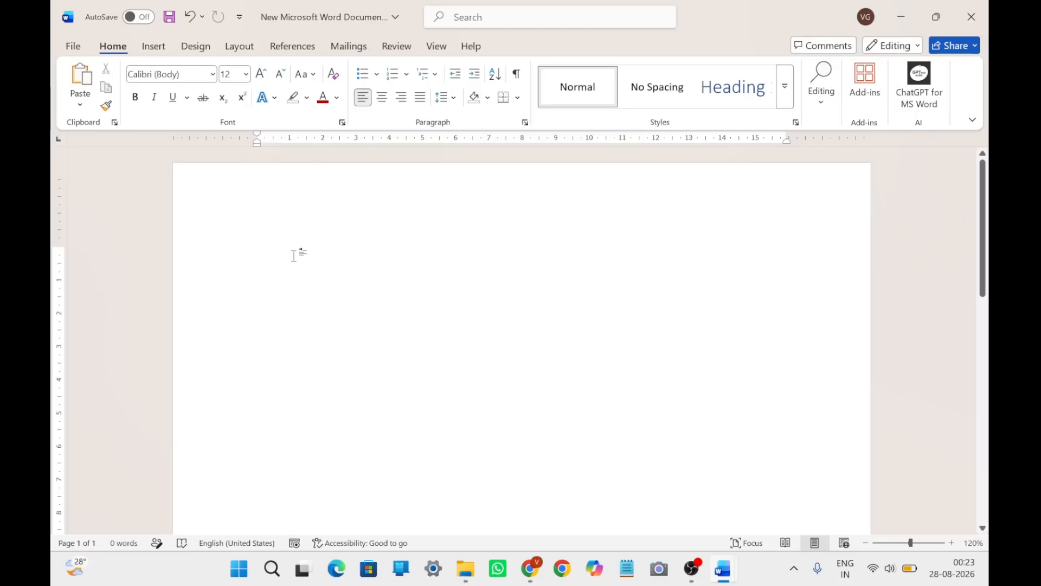
Step: Generate random sample paragraphs in the blank document with =rand()
{"action": "type", "text": "="}
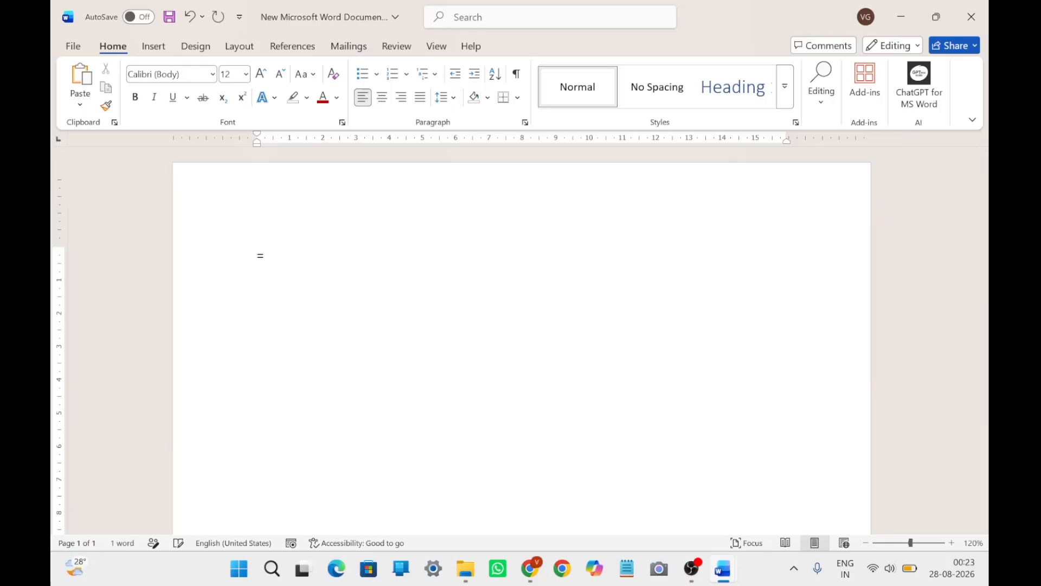
{"action": "type", "text": "rand()"}
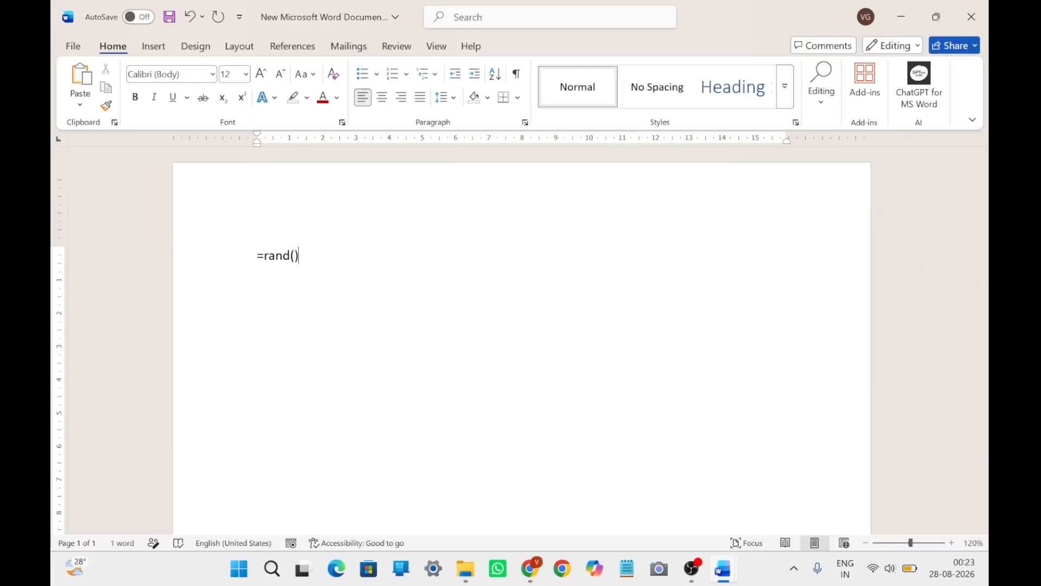
{"action": "key", "text": "Return"}
{"action": "scroll", "coordinate": [521, 336], "scroll_direction": "up", "scroll_amount": 3}
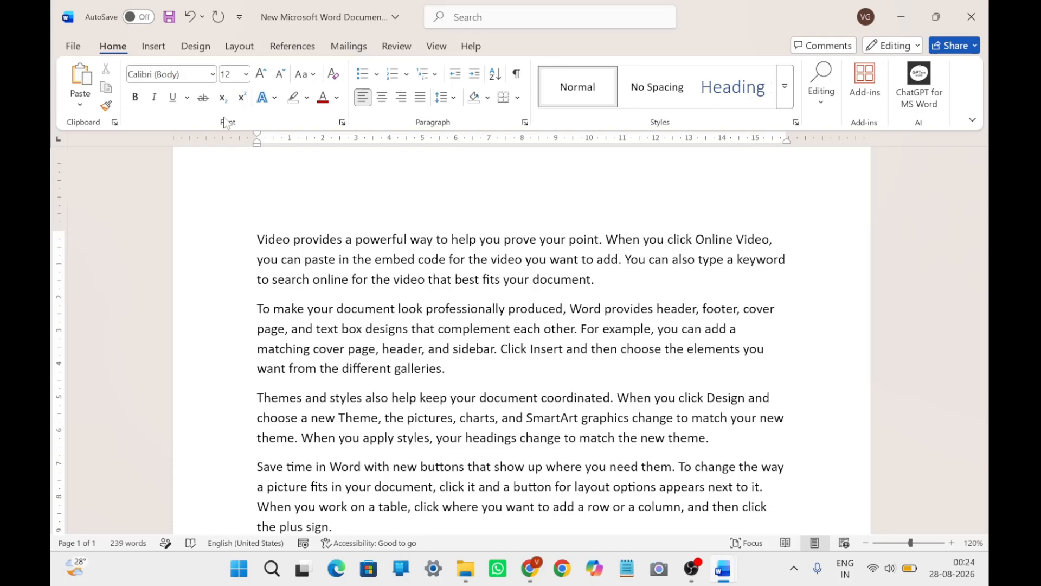
Step: Examine the options in the full Font settings dialog and close it
{"action": "left_click", "coordinate": [343, 123]}
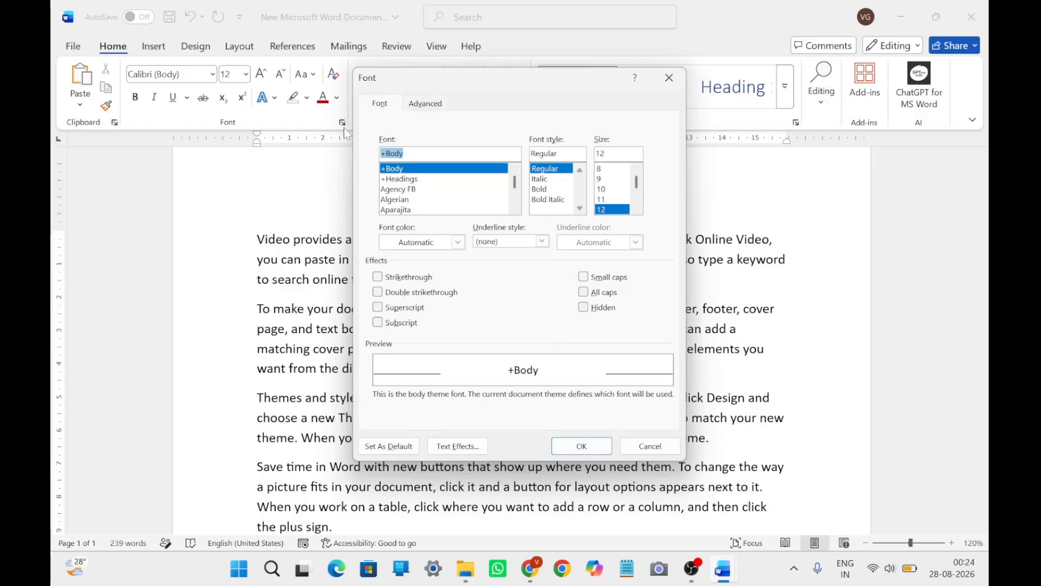
{"action": "left_click", "coordinate": [580, 447]}
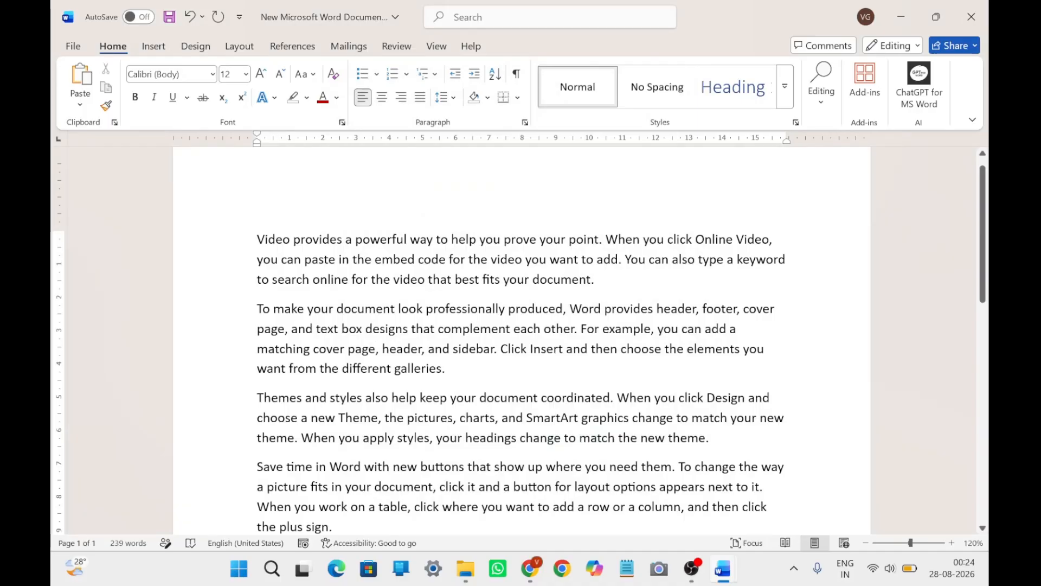
Step: Change the font of the entire first paragraph to Book Antiqua
{"action": "key", "text": "ctrl+shift+Right"}
{"action": "key", "text": "ctrl+shift+Right"}
{"action": "key", "text": "ctrl+shift+Right"}
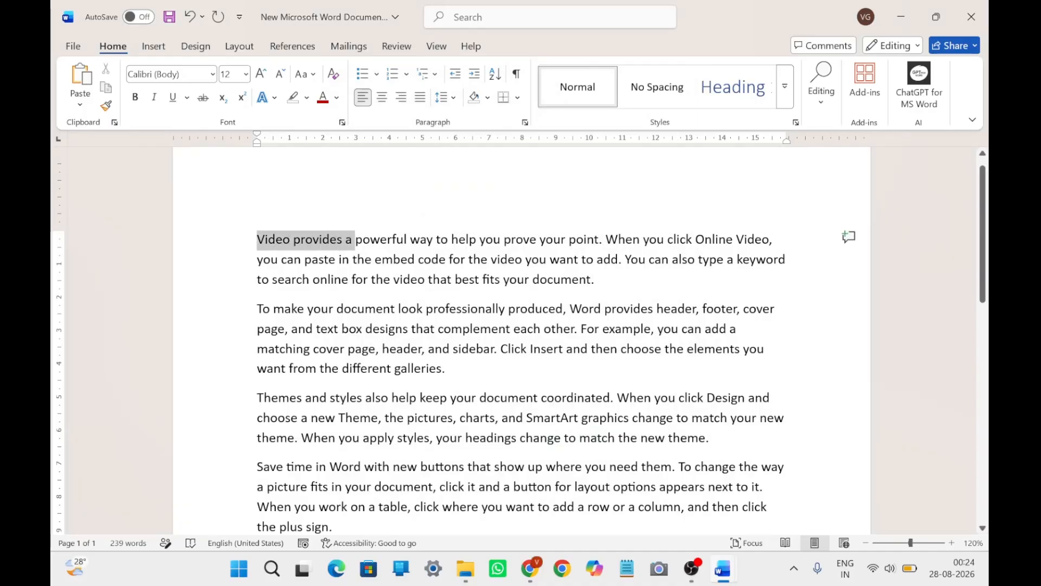
{"action": "left_click_drag", "start_coordinate": [352, 240], "coordinate": [603, 241]}
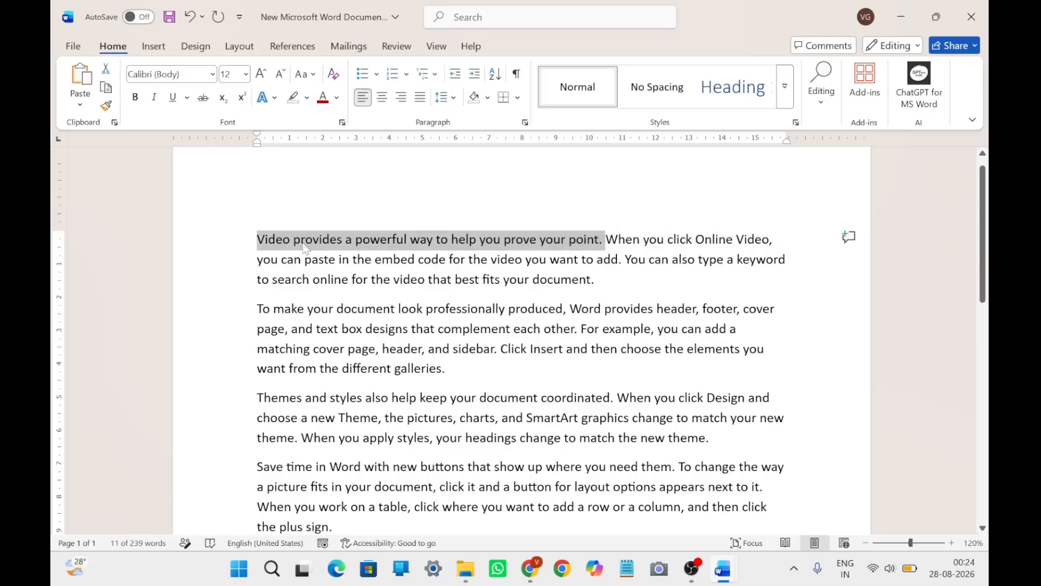
{"action": "left_click", "coordinate": [257, 242]}
{"action": "left_click_drag", "start_coordinate": [258, 241], "coordinate": [609, 283]}
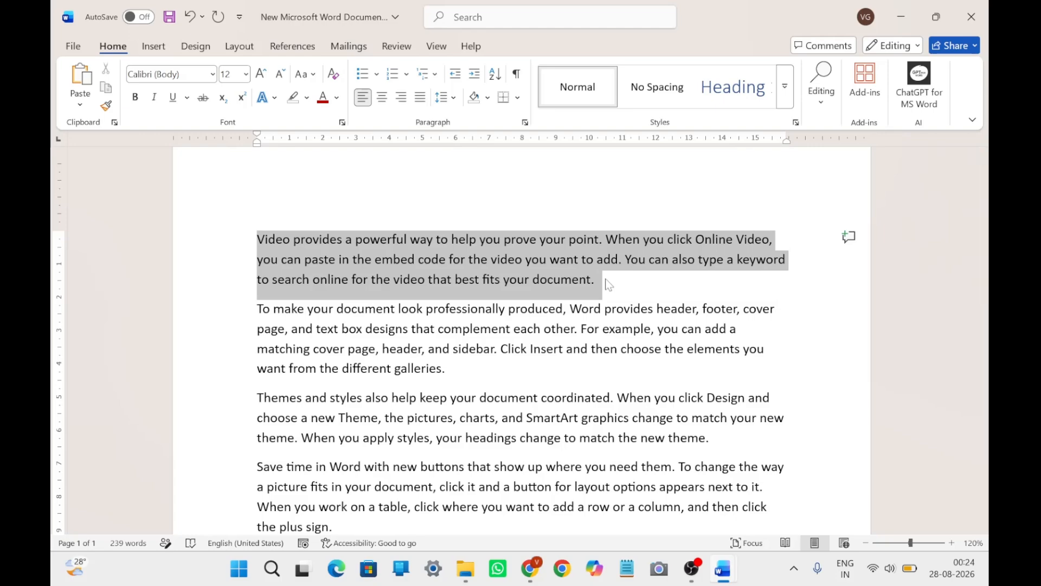
{"action": "left_click", "coordinate": [213, 75]}
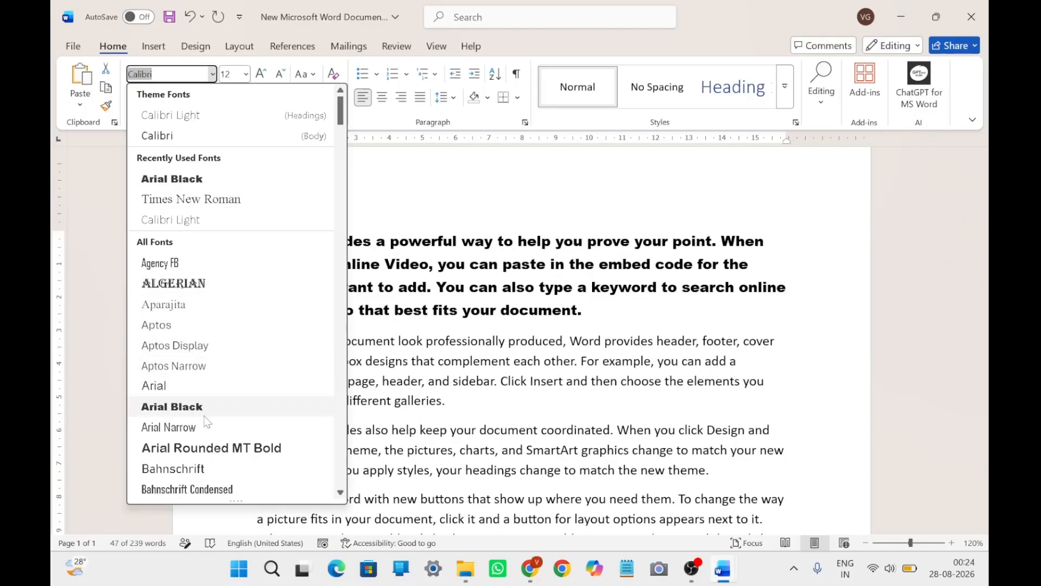
{"action": "scroll", "coordinate": [205, 419], "scroll_direction": "down", "scroll_amount": 4}
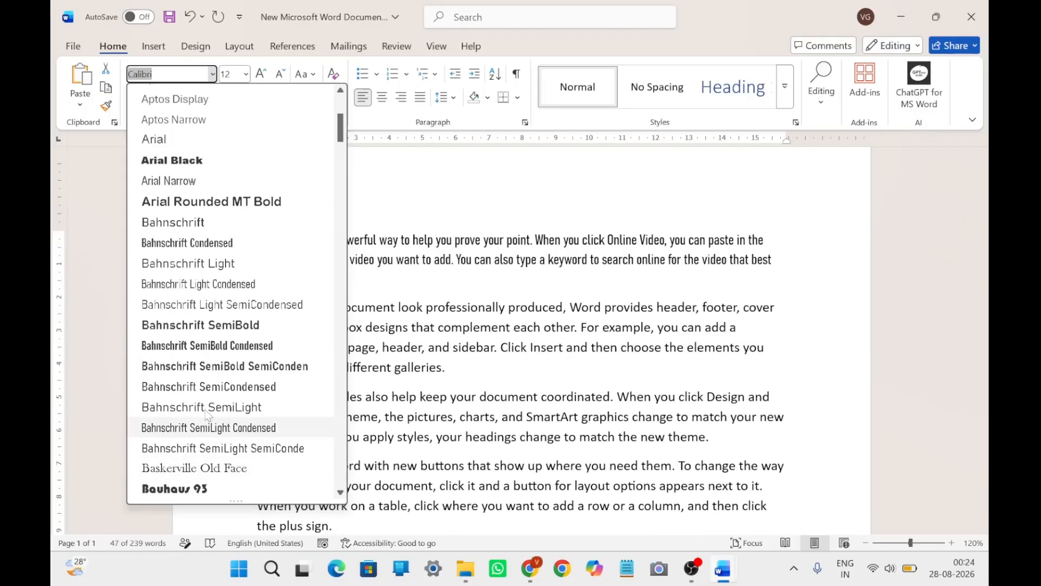
{"action": "scroll", "coordinate": [206, 416], "scroll_direction": "down", "scroll_amount": 3}
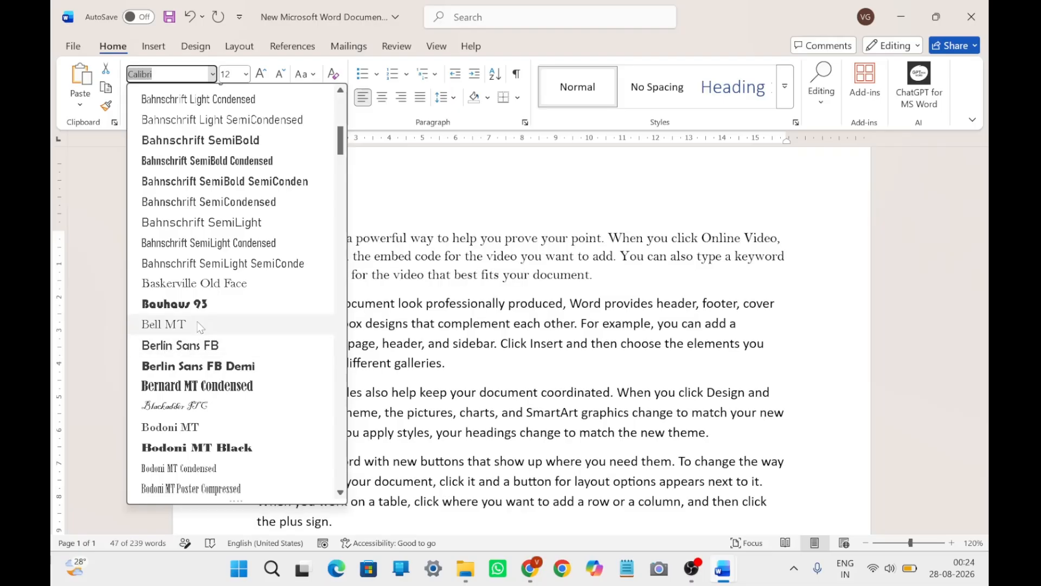
{"action": "scroll", "coordinate": [196, 382], "scroll_direction": "down", "scroll_amount": 2}
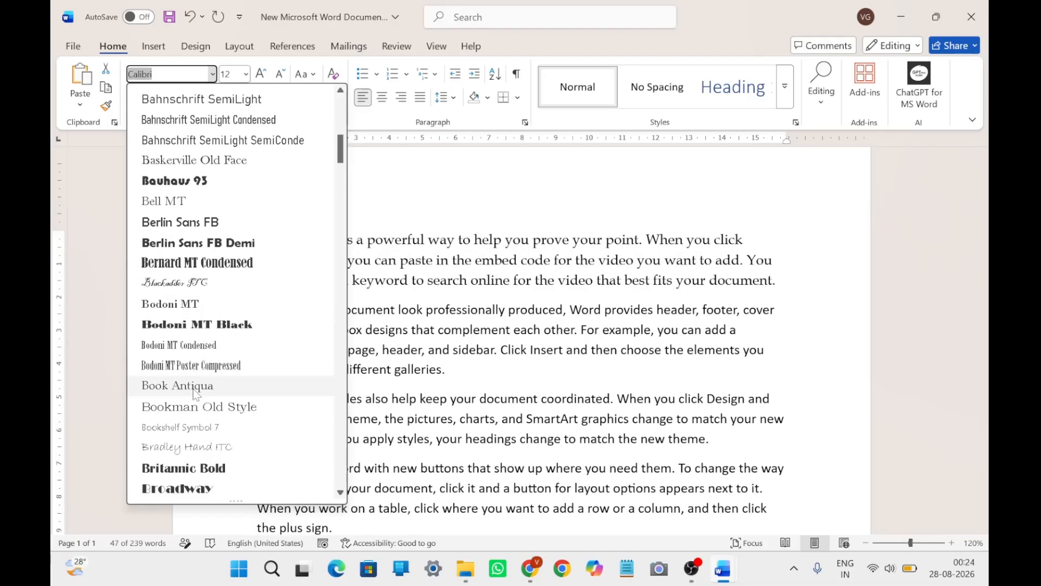
{"action": "scroll", "coordinate": [196, 394], "scroll_direction": "down", "scroll_amount": 3}
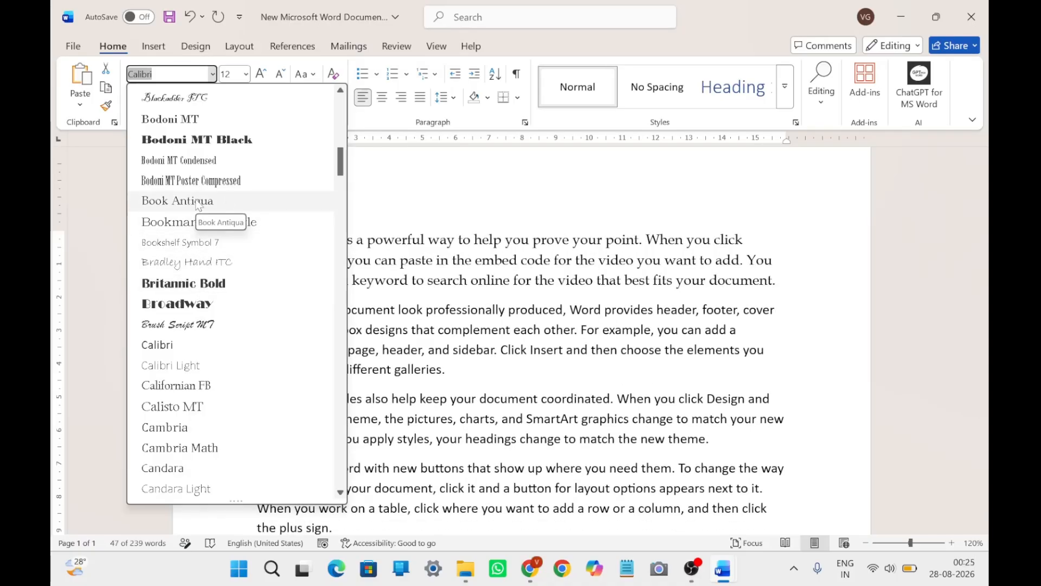
{"action": "left_click", "coordinate": [225, 200]}
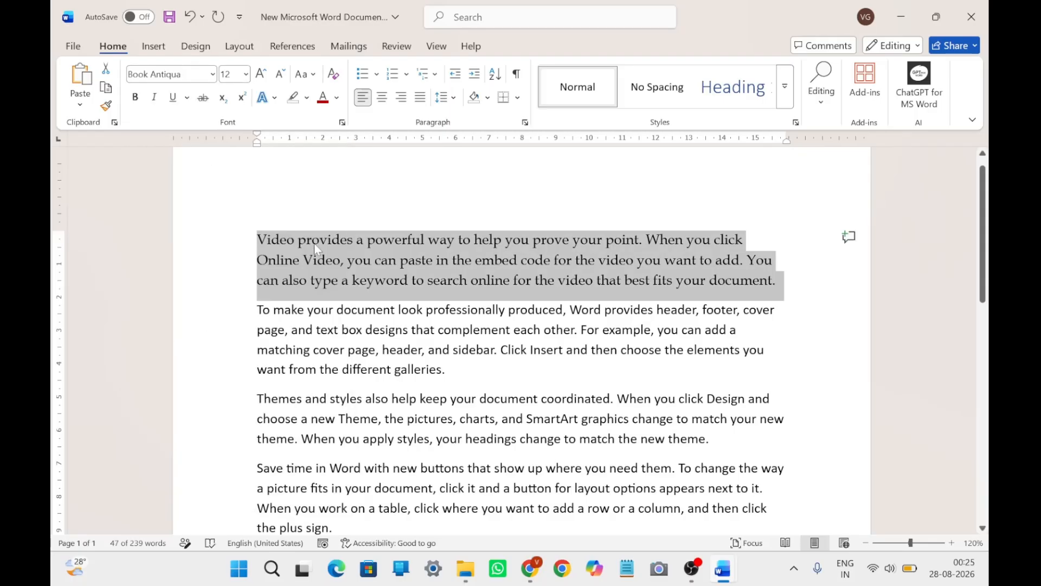
Step: Set the first paragraph's font size to 16 and enlarge it stepwise to 24
{"action": "left_click", "coordinate": [246, 75]}
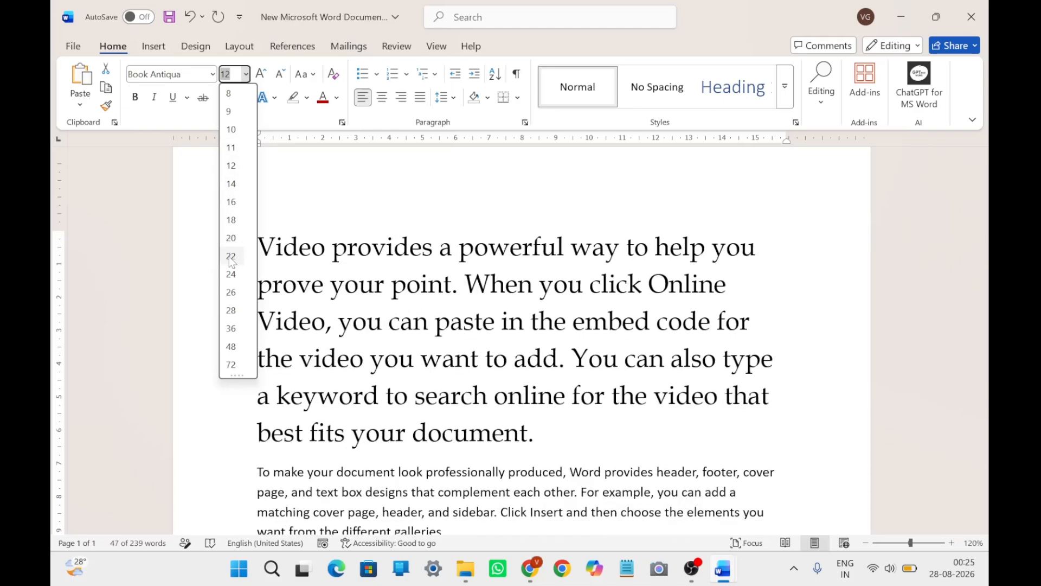
{"action": "left_click", "coordinate": [231, 203]}
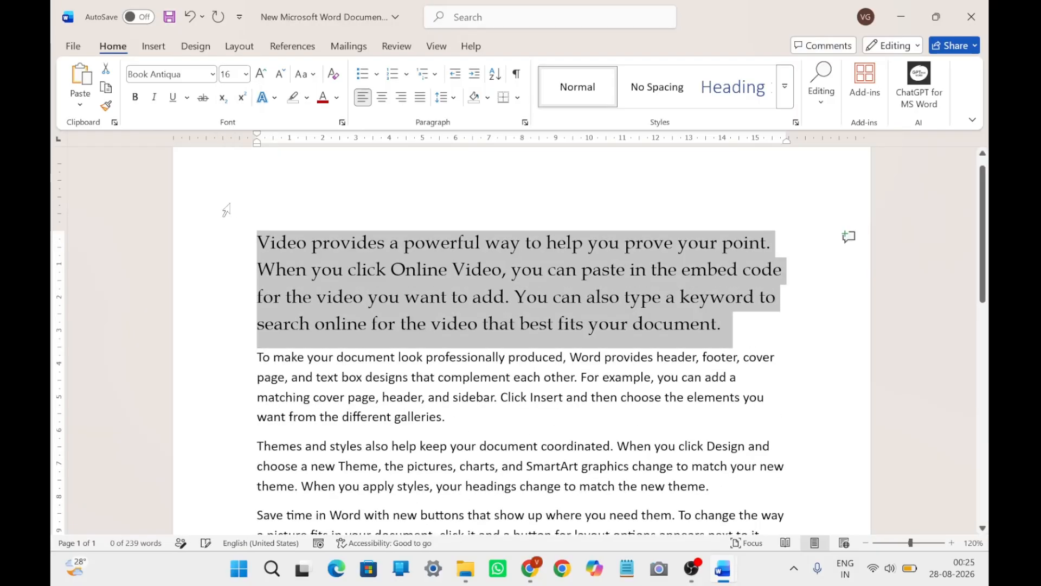
{"action": "left_click", "coordinate": [263, 80]}
{"action": "left_click", "coordinate": [263, 80]}
{"action": "left_click", "coordinate": [263, 80]}
{"action": "left_click", "coordinate": [263, 79]}
{"action": "left_click", "coordinate": [263, 80]}
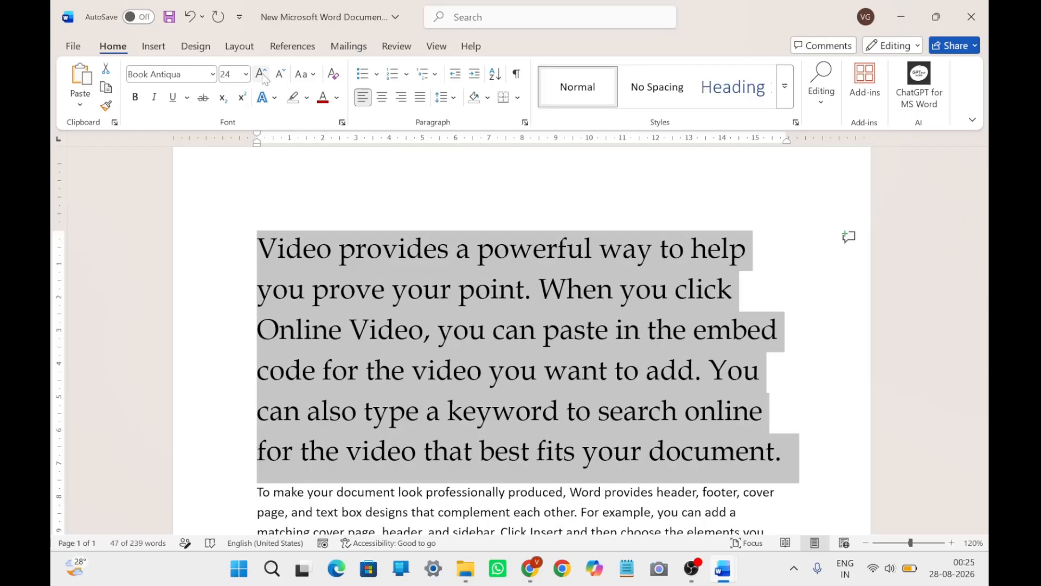
Step: Shrink the first paragraph's text stepwise to font size 14
{"action": "left_click", "coordinate": [282, 80]}
{"action": "left_click", "coordinate": [282, 80]}
{"action": "left_click", "coordinate": [281, 80]}
{"action": "left_click", "coordinate": [281, 80]}
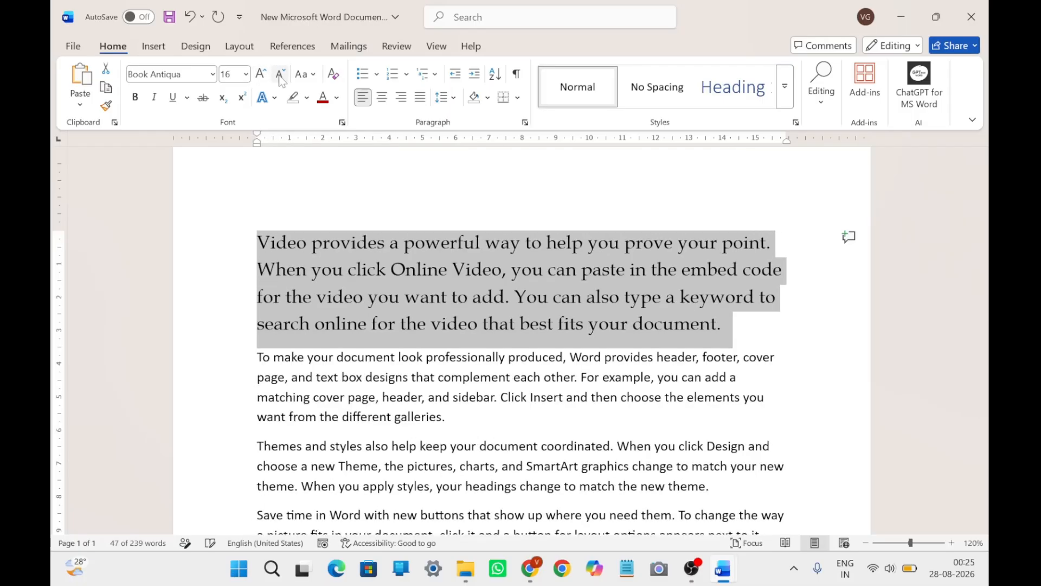
{"action": "left_click", "coordinate": [281, 80]}
{"action": "left_click", "coordinate": [282, 79]}
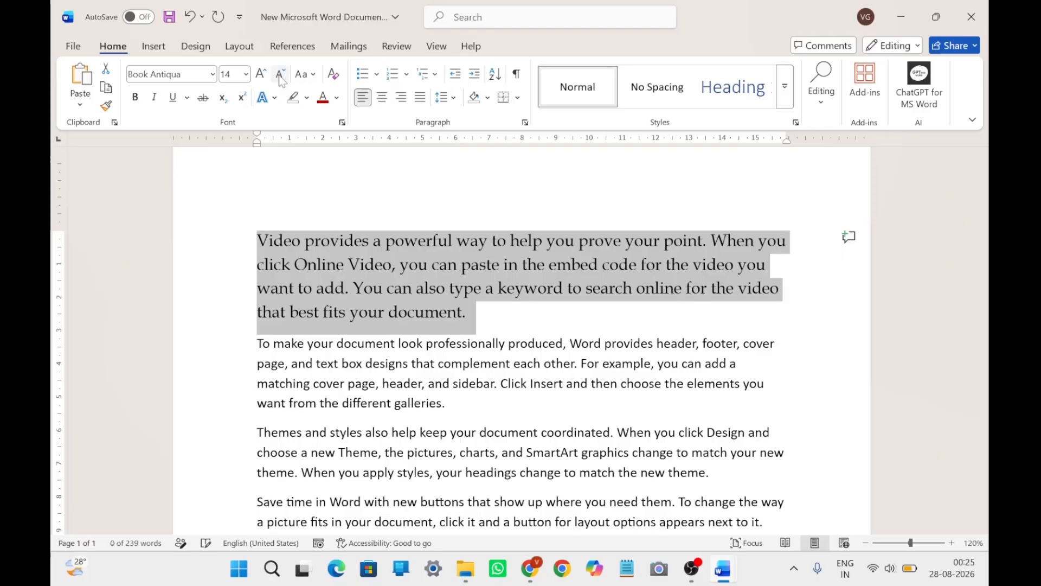
Step: Apply sentence case to the first paragraph, followed by uppercase
{"action": "left_click", "coordinate": [314, 80]}
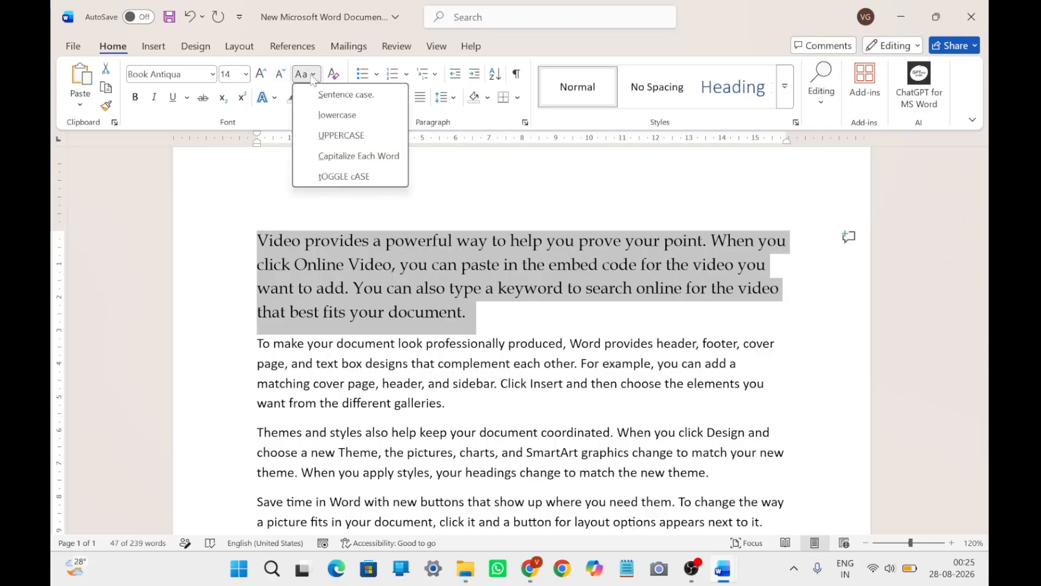
{"action": "left_click", "coordinate": [335, 99]}
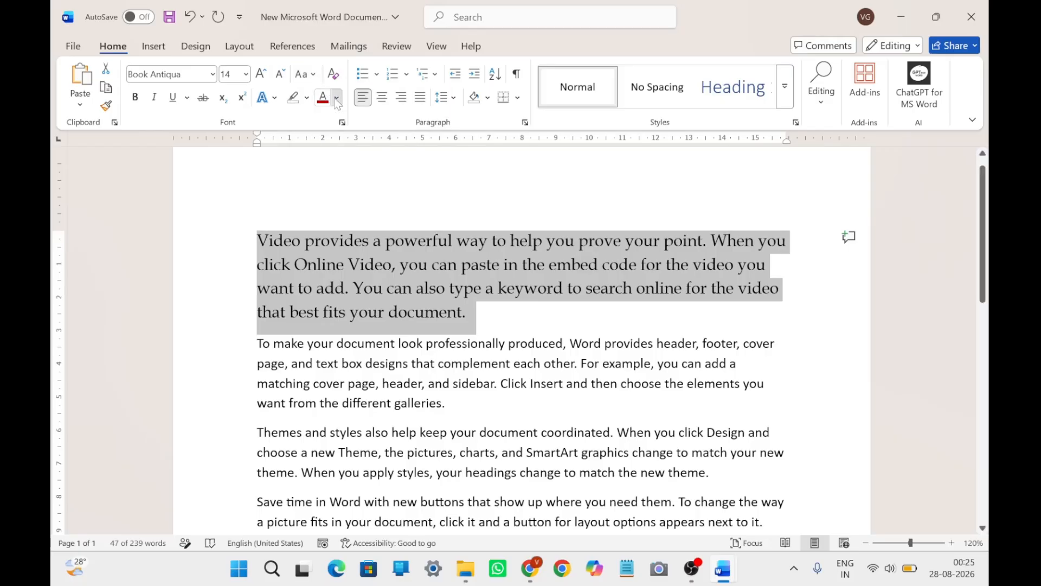
{"action": "left_click", "coordinate": [335, 99]}
{"action": "left_click", "coordinate": [304, 78]}
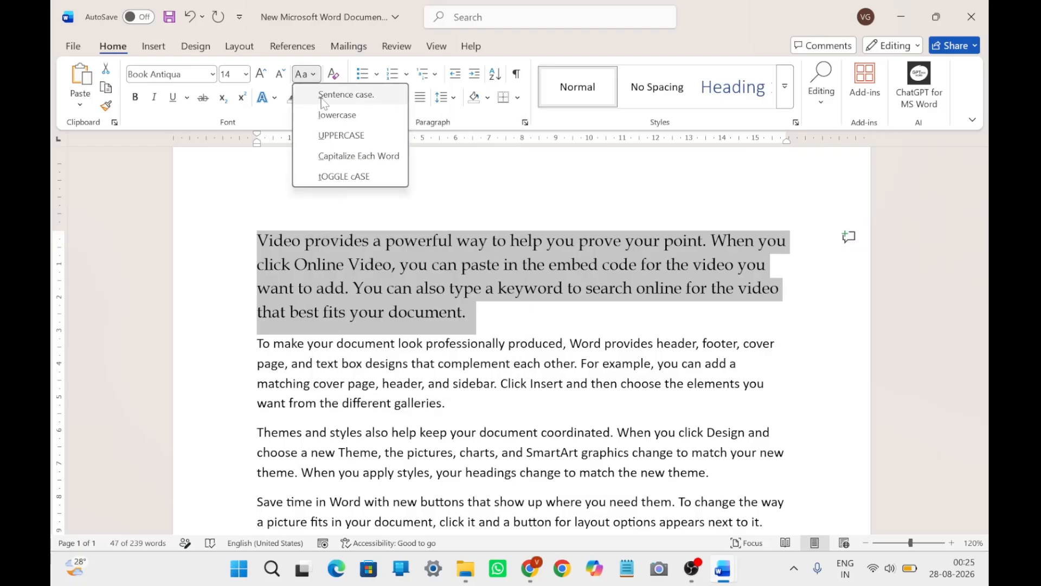
{"action": "left_click", "coordinate": [329, 136]}
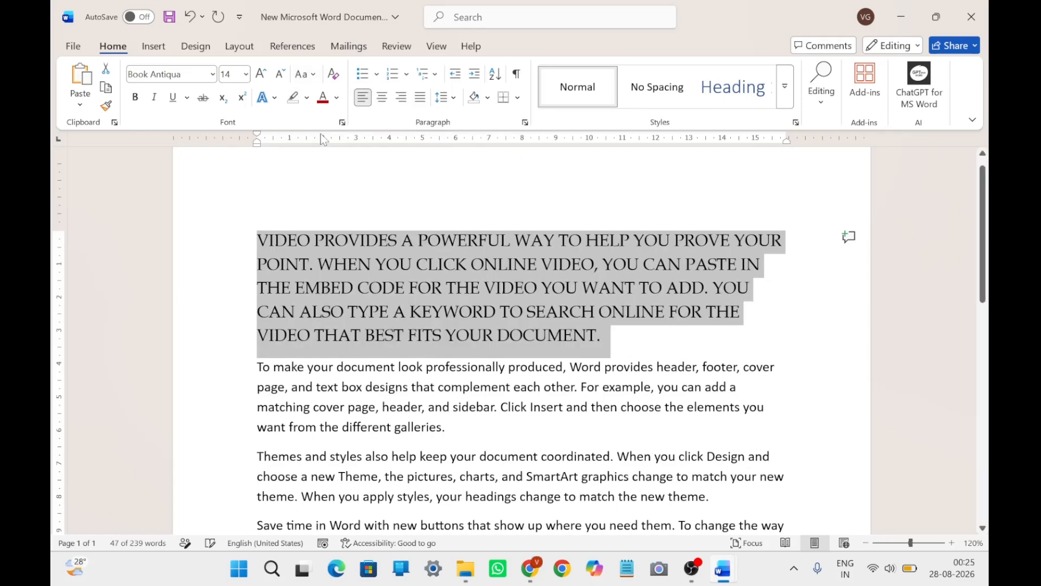
Step: Apply the toggle case option to the first paragraph twice
{"action": "left_click", "coordinate": [314, 74]}
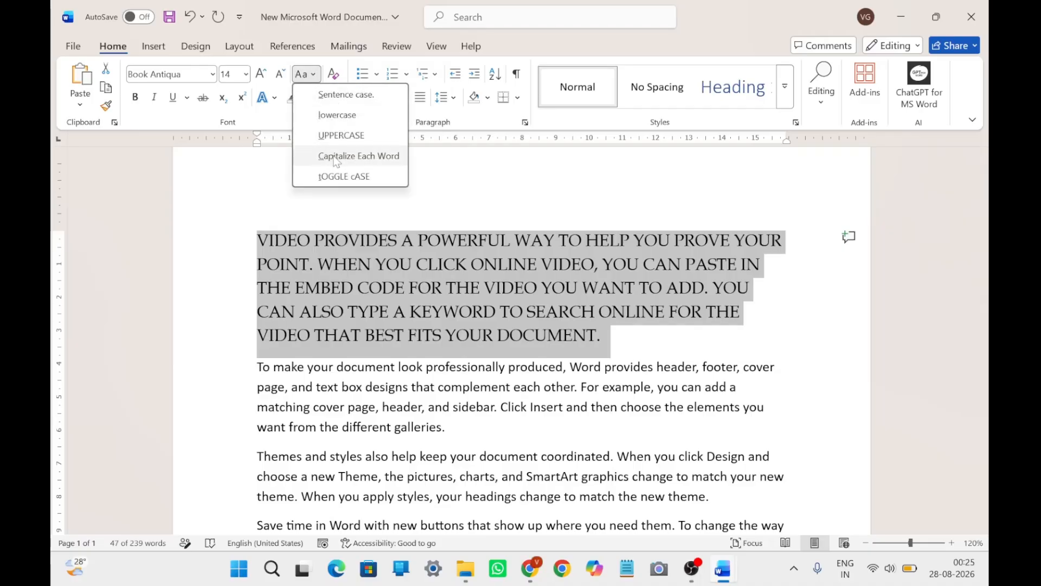
{"action": "left_click", "coordinate": [346, 178]}
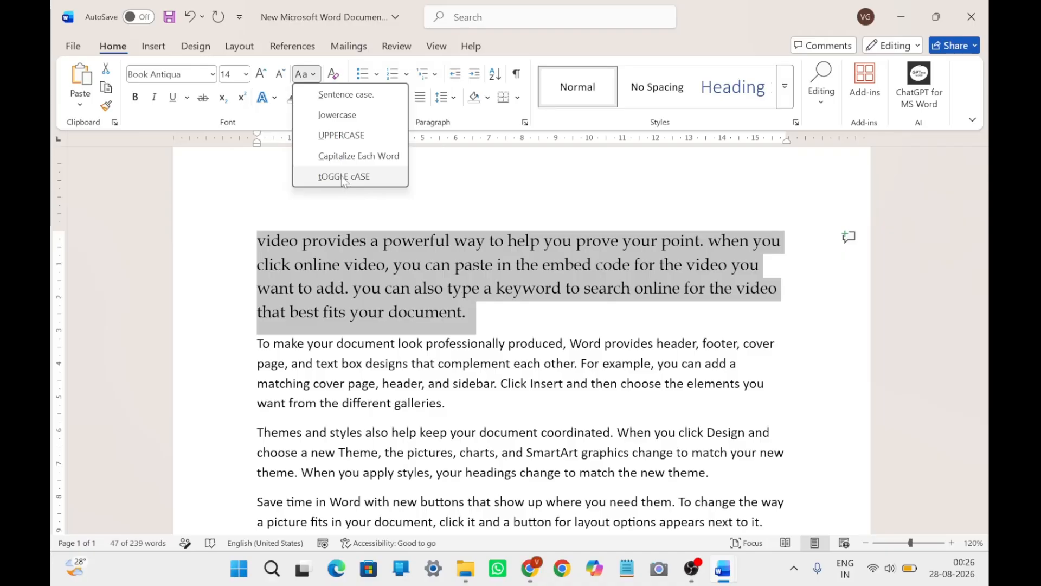
{"action": "left_click", "coordinate": [344, 177]}
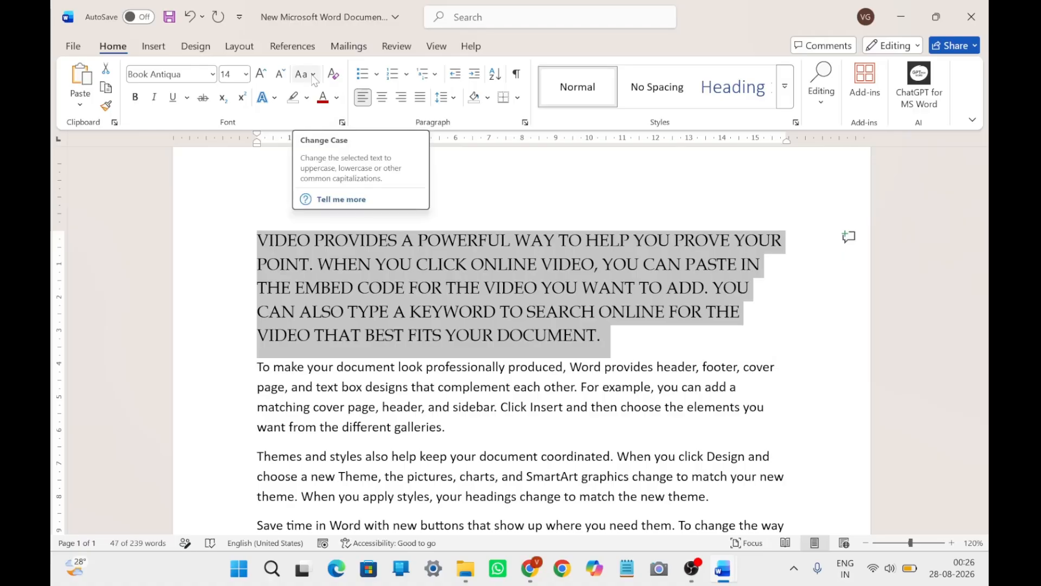
Step: Format the first paragraph as bold and italic, and convert its text to lowercase
{"action": "left_click", "coordinate": [135, 97]}
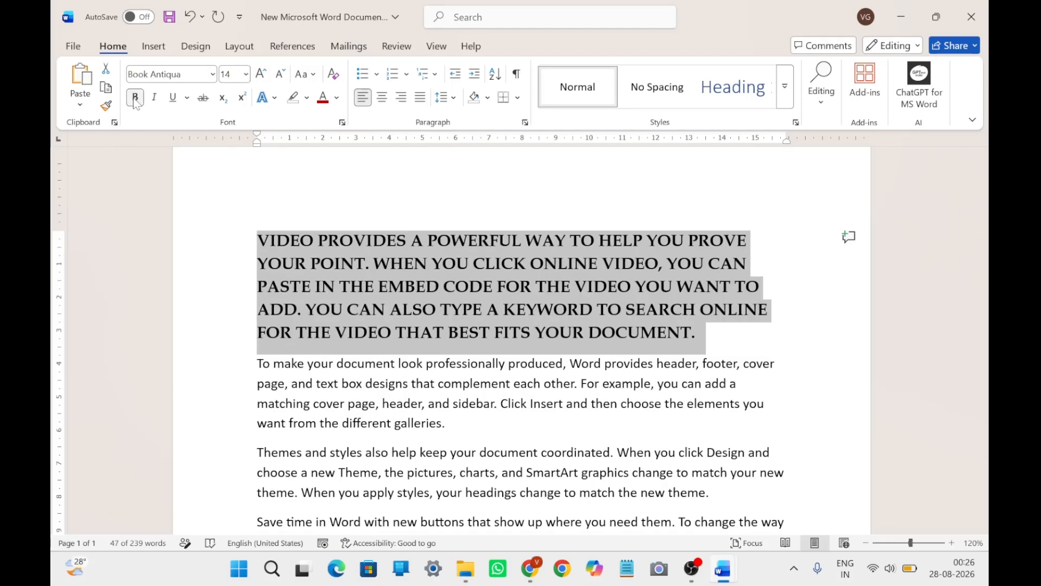
{"action": "left_click", "coordinate": [155, 98]}
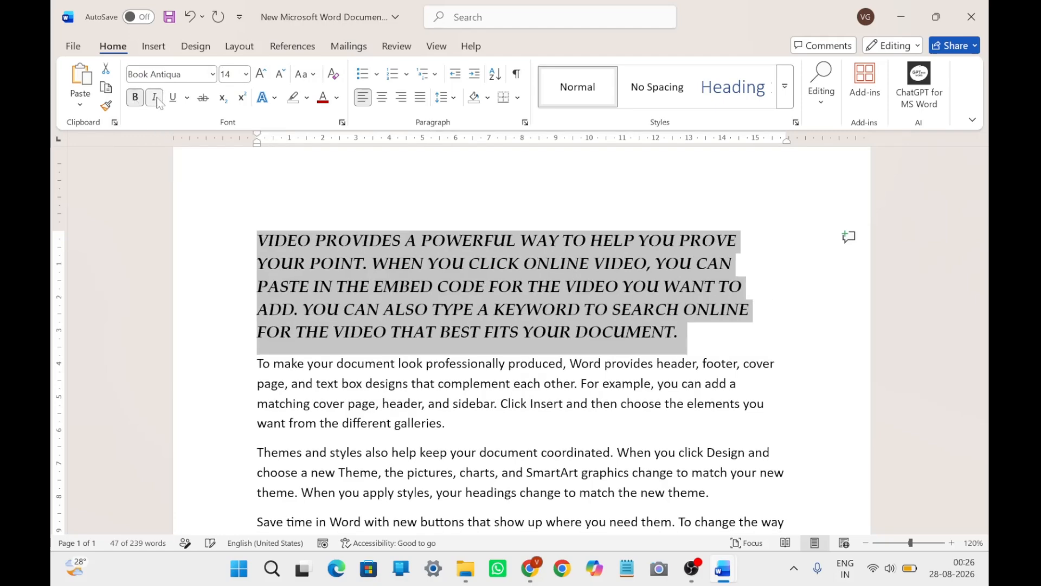
{"action": "left_click", "coordinate": [302, 76]}
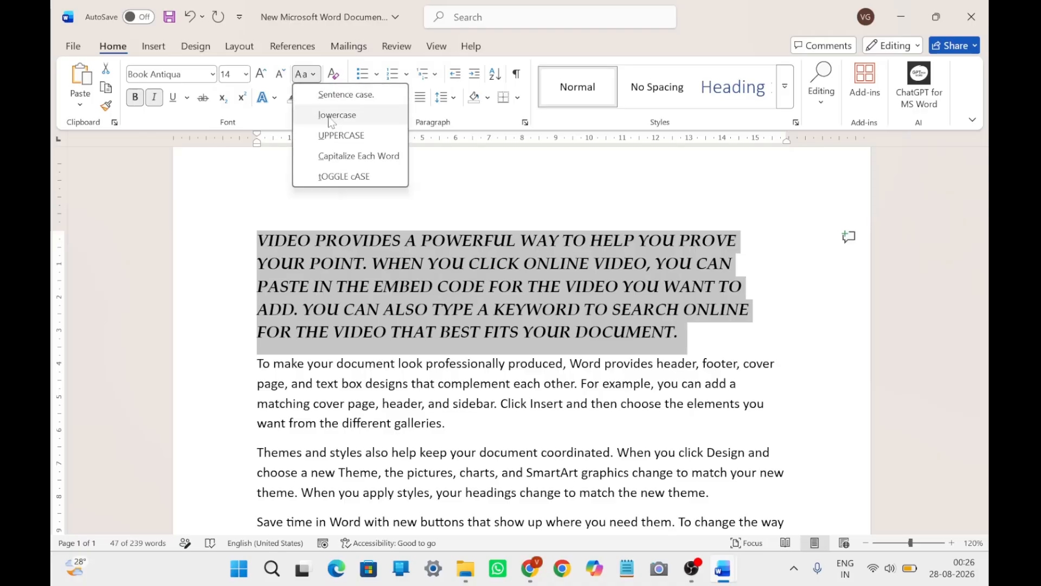
{"action": "left_click", "coordinate": [333, 115]}
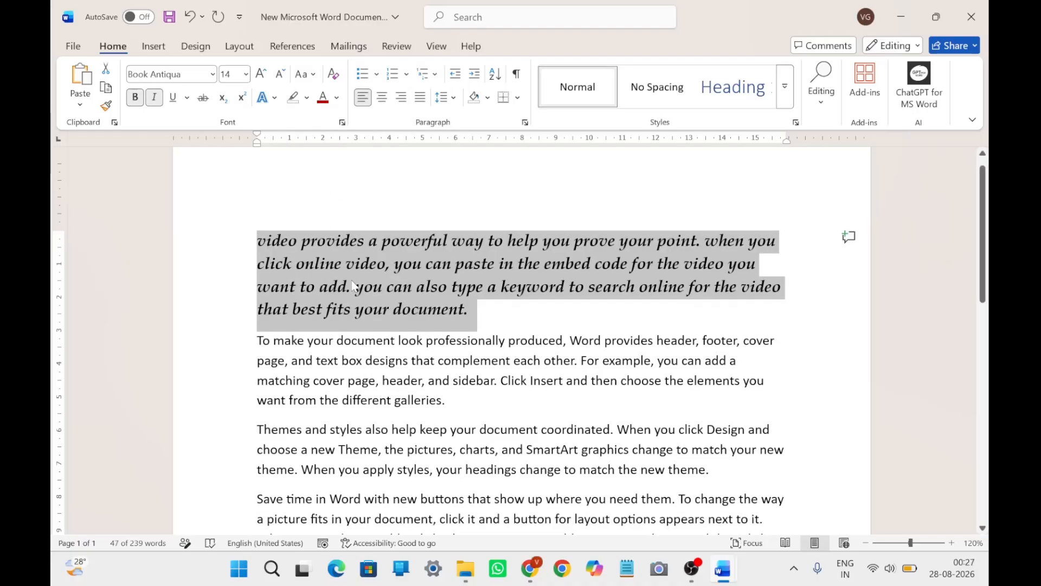
{"action": "left_click", "coordinate": [151, 104]}
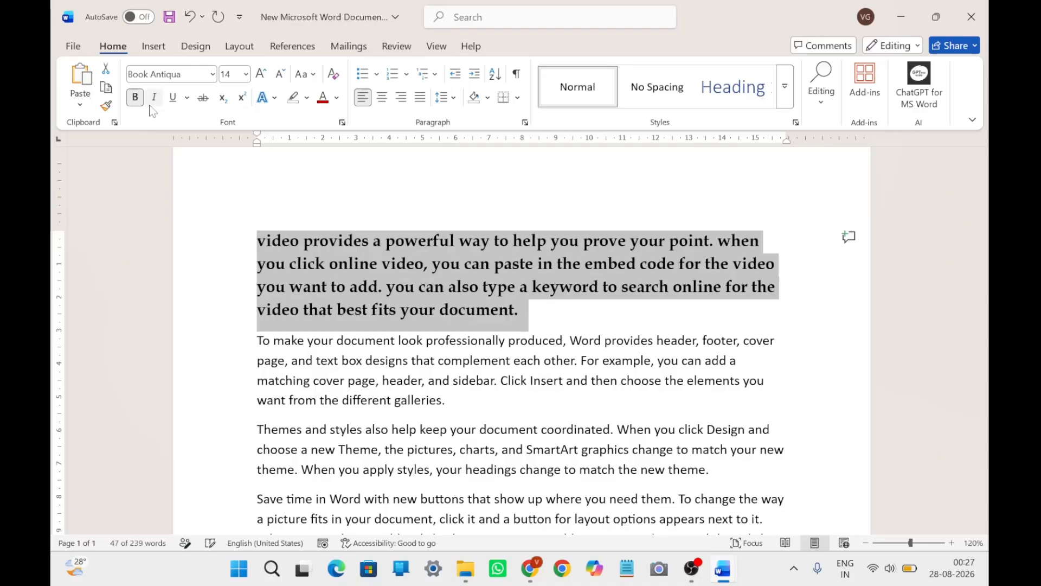
{"action": "left_click", "coordinate": [153, 107]}
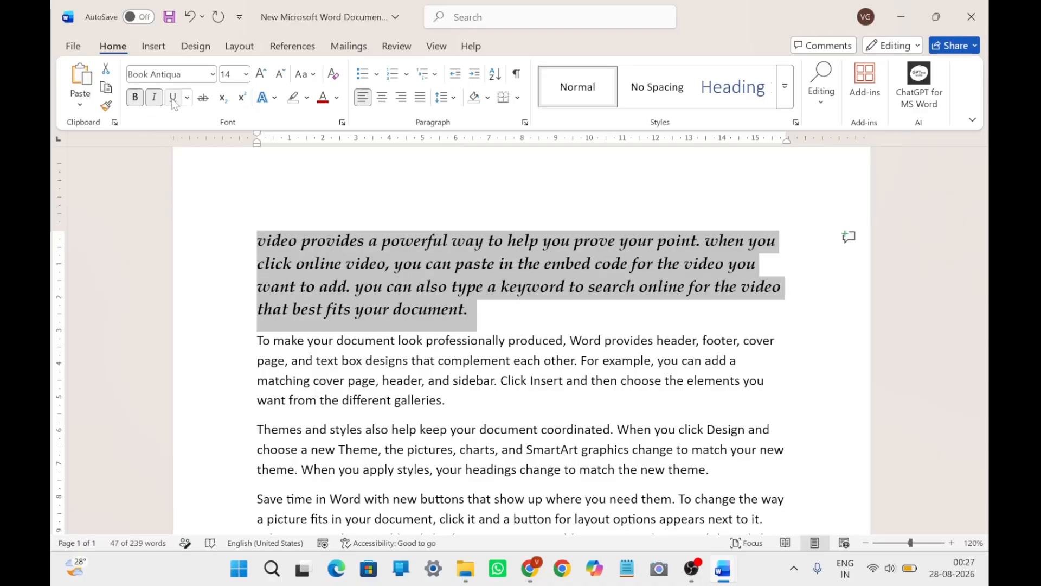
Step: Underline and strike through the first paragraph, and remove the underline again so only the strikethrough stays
{"action": "left_click", "coordinate": [174, 101]}
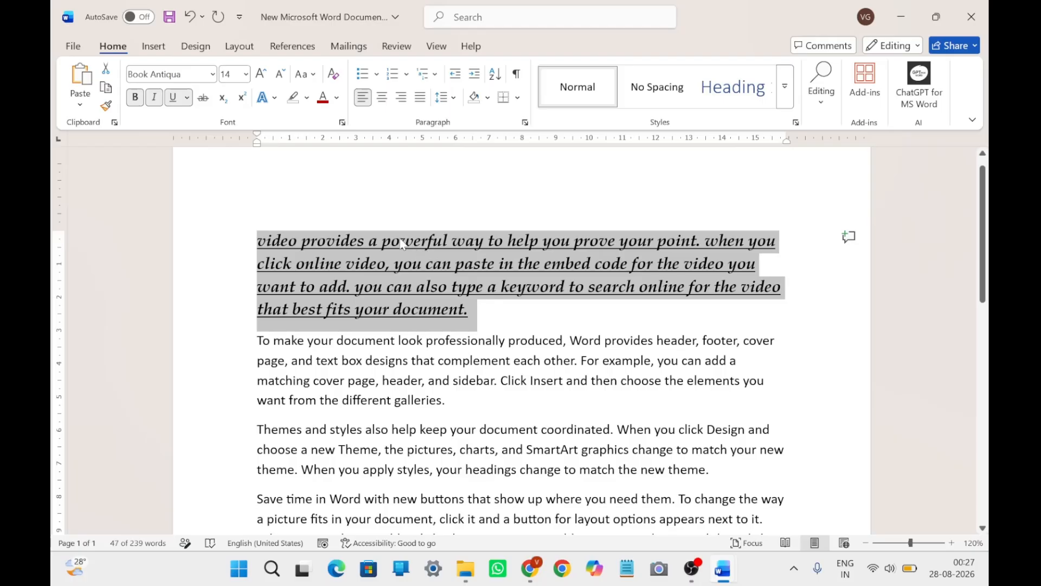
{"action": "left_click", "coordinate": [203, 98]}
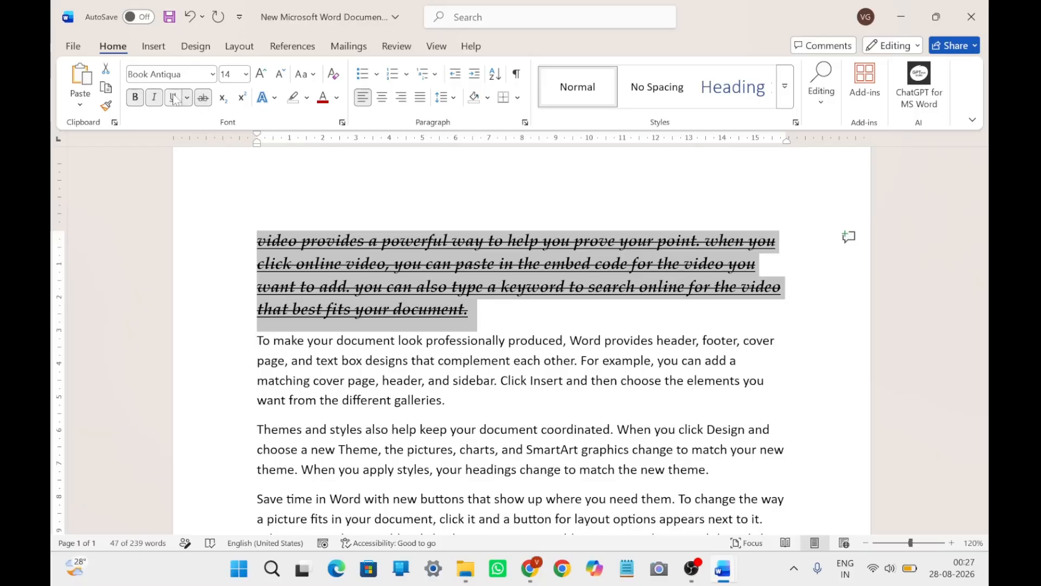
{"action": "left_click", "coordinate": [174, 98]}
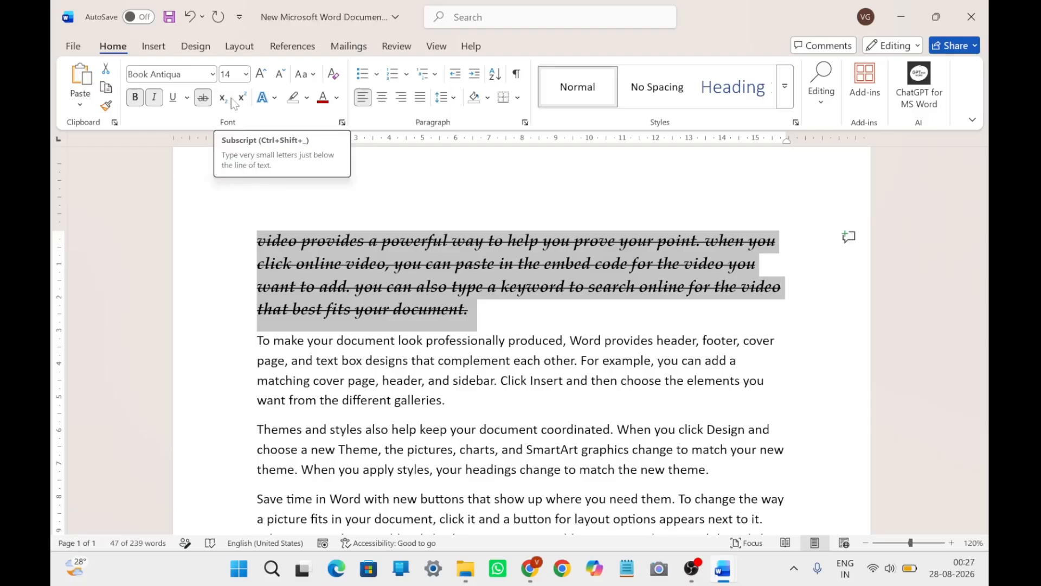
Step: Add a new line reading "4th" below the first paragraph and remove its strikethrough
{"action": "left_click", "coordinate": [480, 314]}
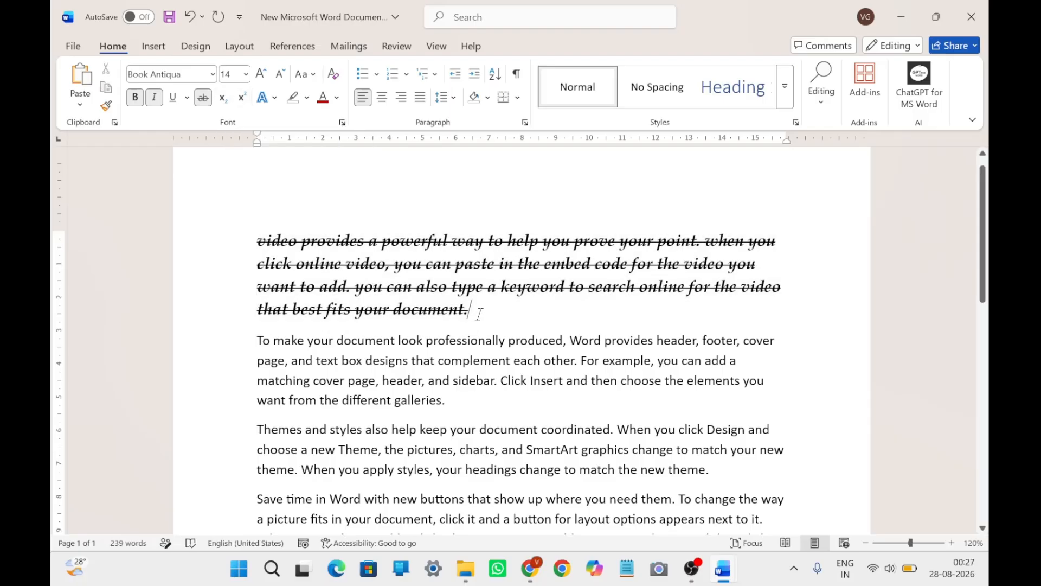
{"action": "key", "text": "Return"}
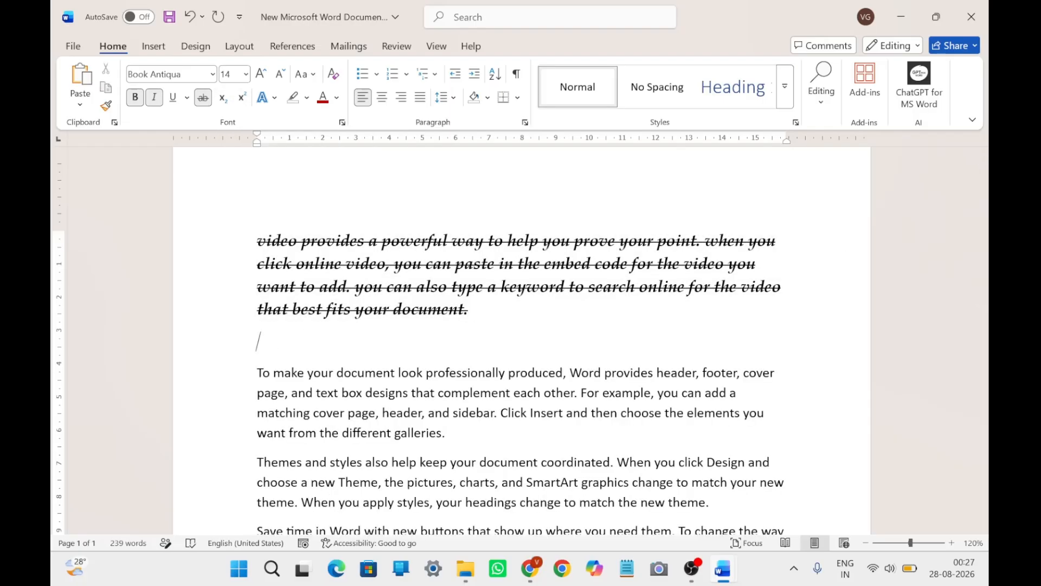
{"action": "type", "text": "4th"}
{"action": "double_click", "coordinate": [271, 347]}
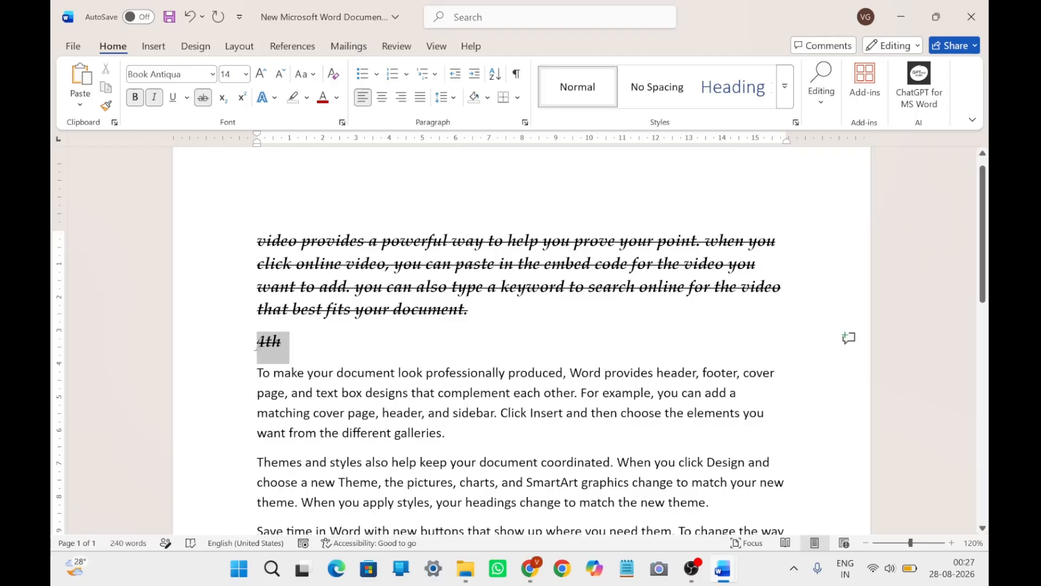
{"action": "left_click", "coordinate": [202, 98]}
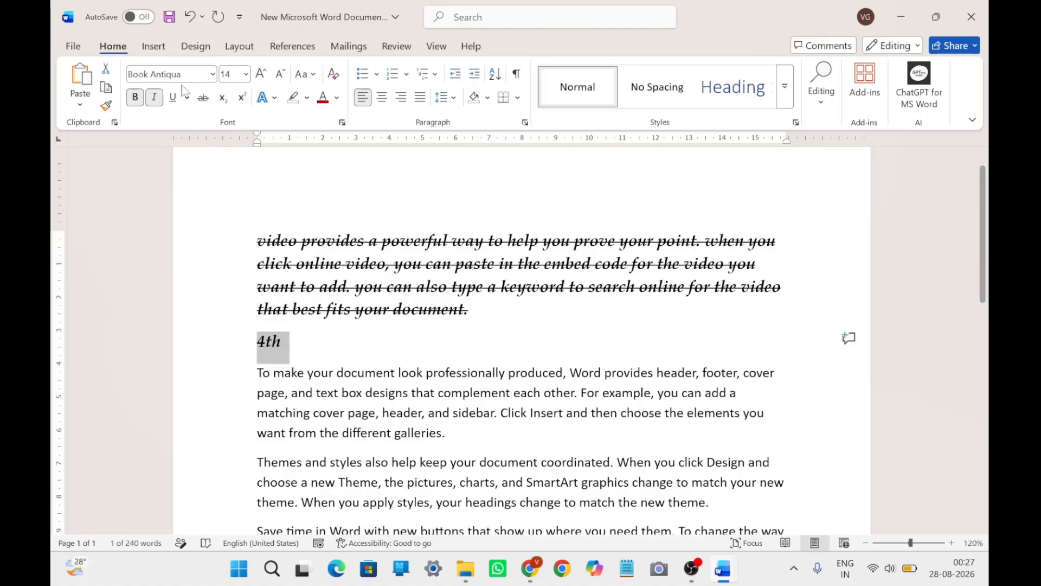
Step: Make the "th" in "4th" superscript, and switch it to subscript
{"action": "left_click", "coordinate": [278, 345]}
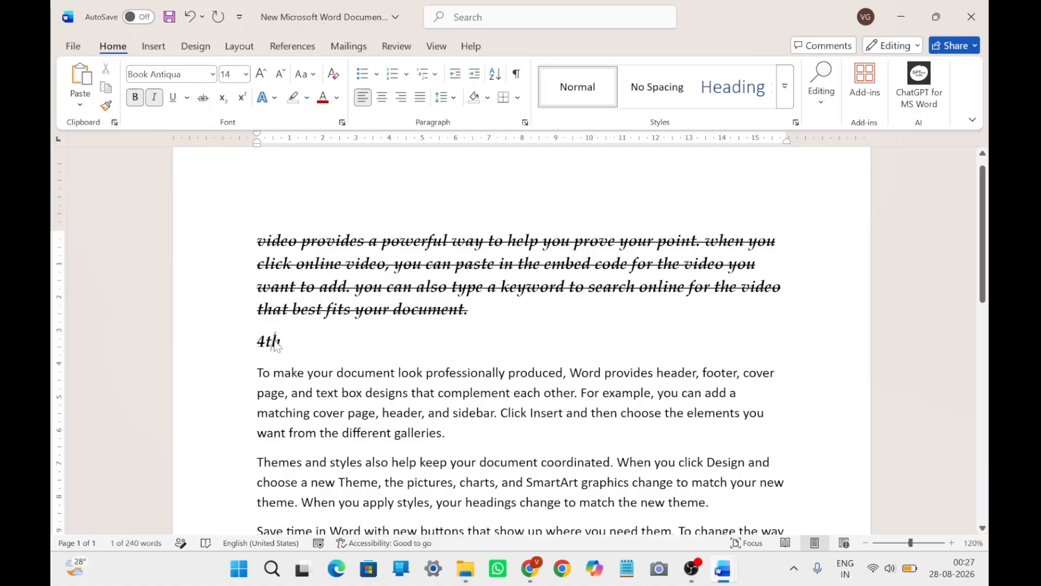
{"action": "left_click_drag", "start_coordinate": [266, 344], "coordinate": [282, 340]}
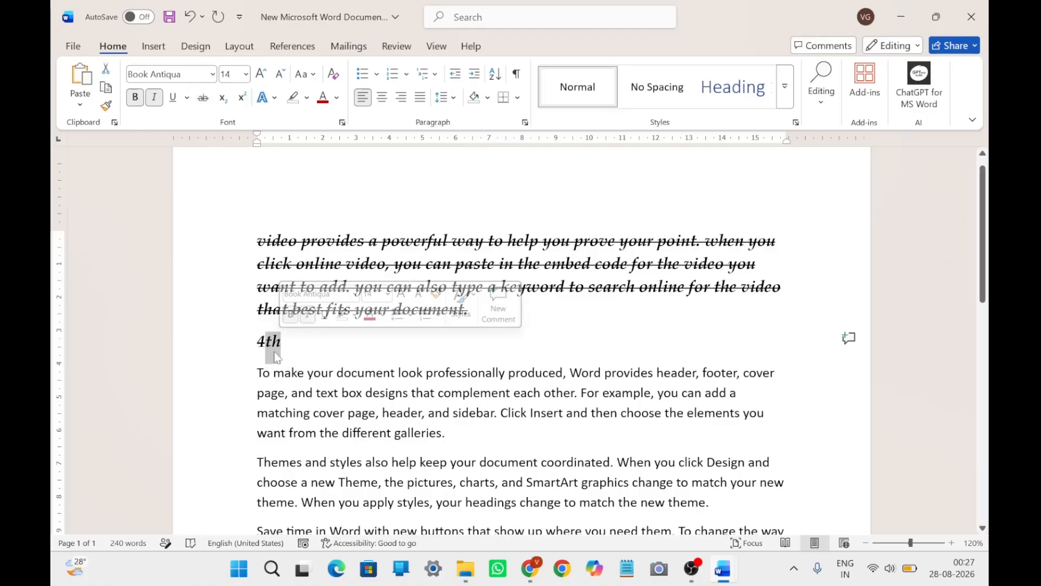
{"action": "left_click", "coordinate": [242, 102]}
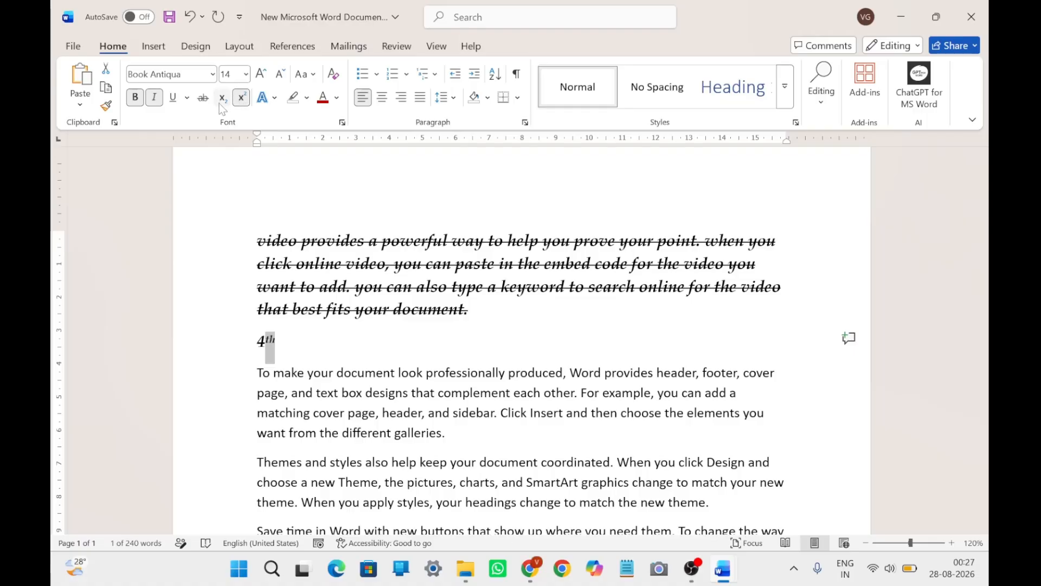
{"action": "left_click", "coordinate": [222, 104]}
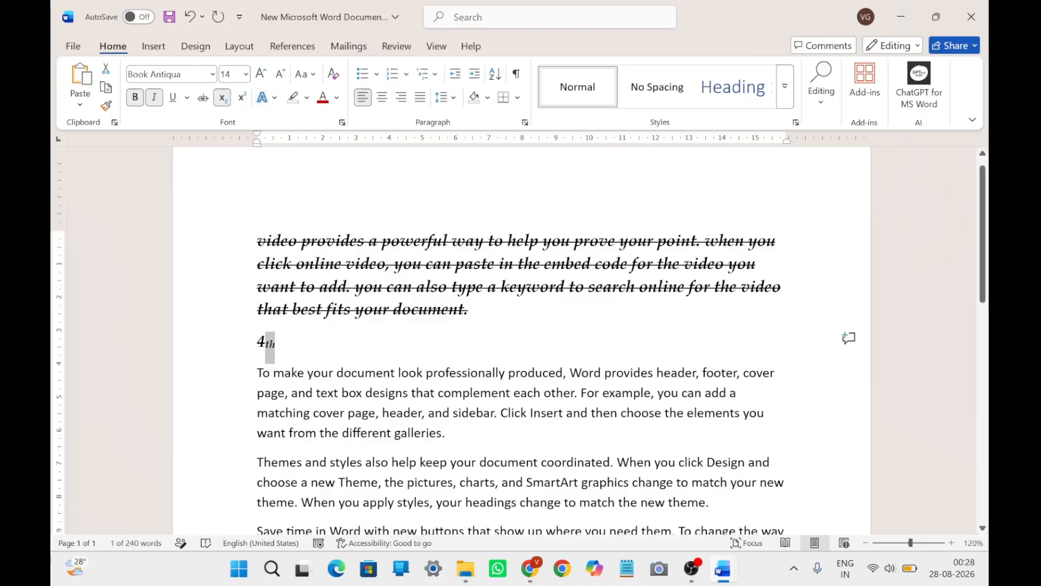
Step: Enlarge "document look professionally" to 18 pt and give it the white-filled text effect with orange outline and shadow
{"action": "left_click_drag", "start_coordinate": [337, 372], "coordinate": [507, 374]}
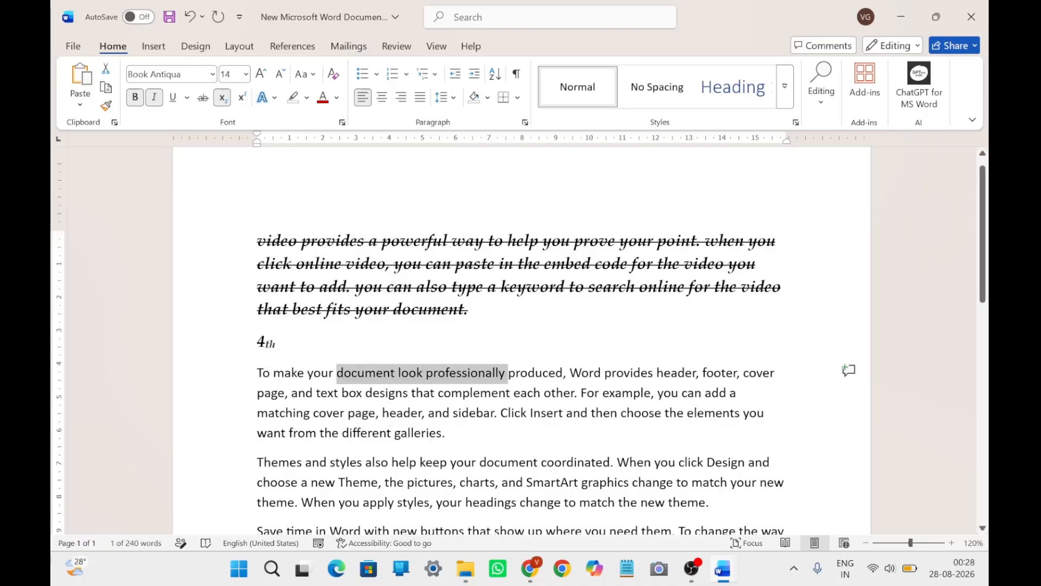
{"action": "left_click", "coordinate": [262, 75]}
{"action": "left_click", "coordinate": [262, 74]}
{"action": "left_click", "coordinate": [262, 74]}
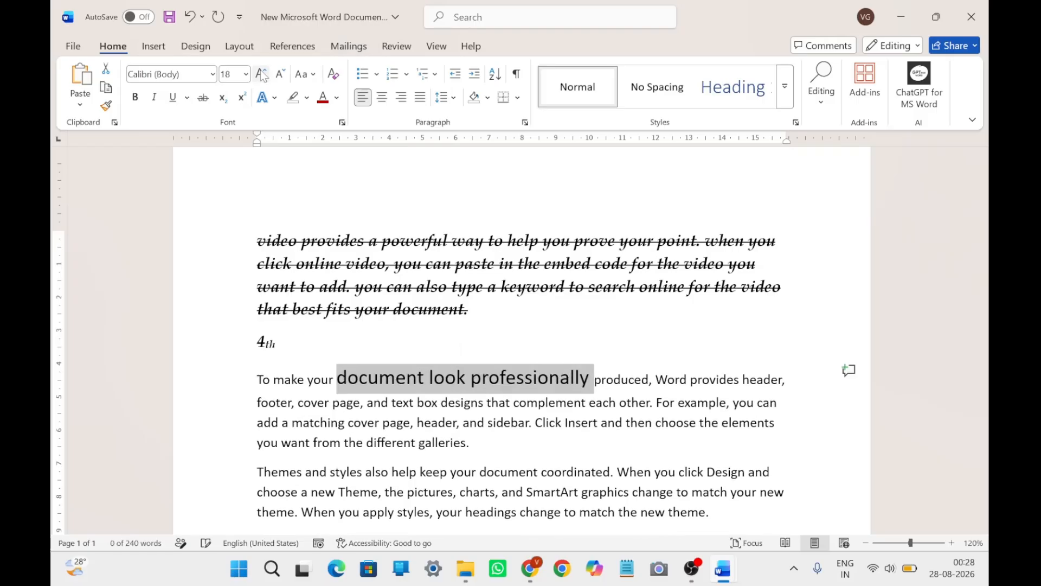
{"action": "left_click", "coordinate": [275, 98]}
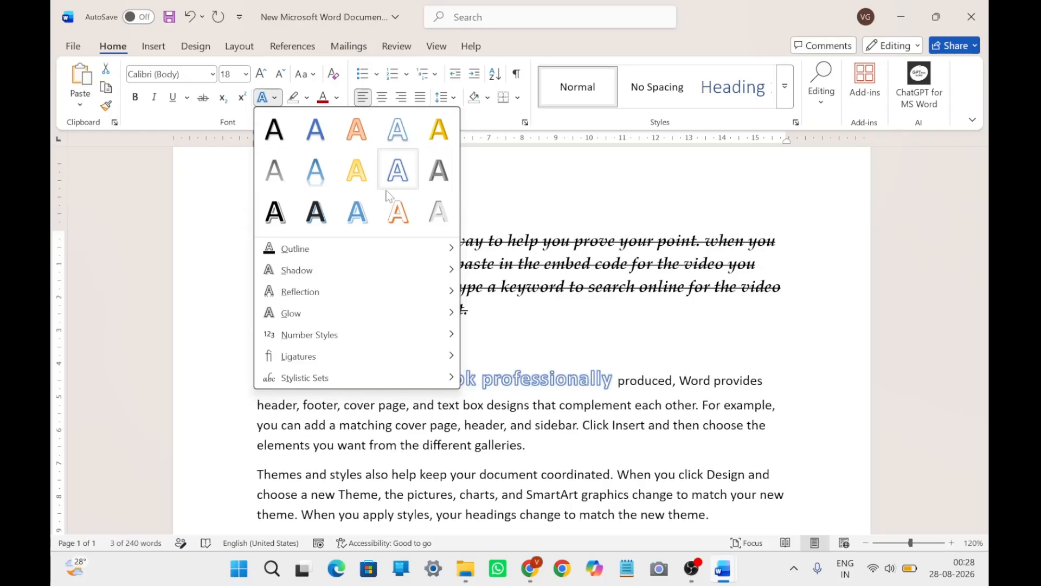
{"action": "left_click", "coordinate": [397, 213]}
{"action": "left_click", "coordinate": [391, 340]}
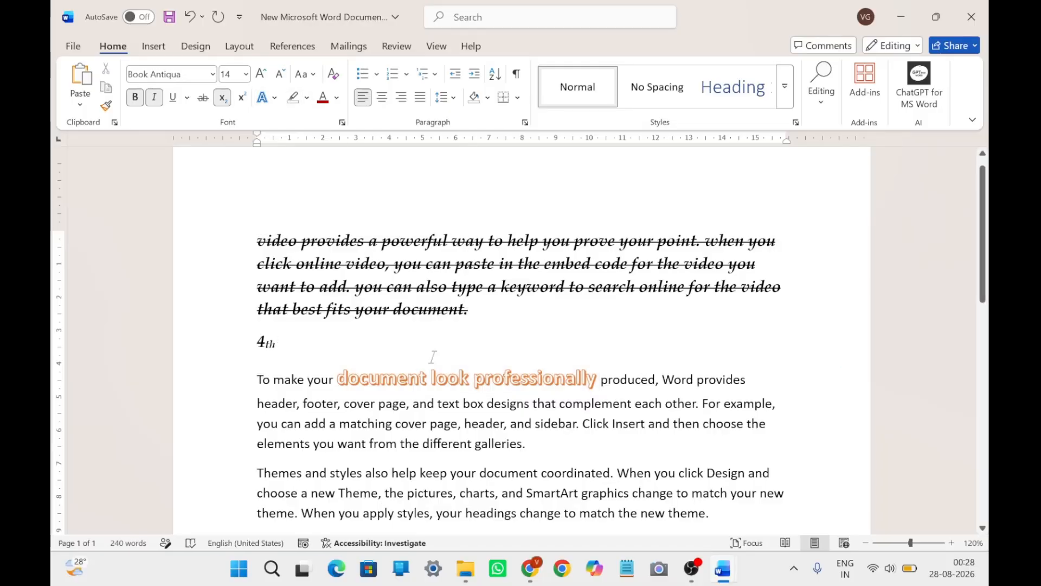
Step: Highlight the words "produced, Word" in yellow
{"action": "left_click_drag", "start_coordinate": [601, 380], "coordinate": [695, 380]}
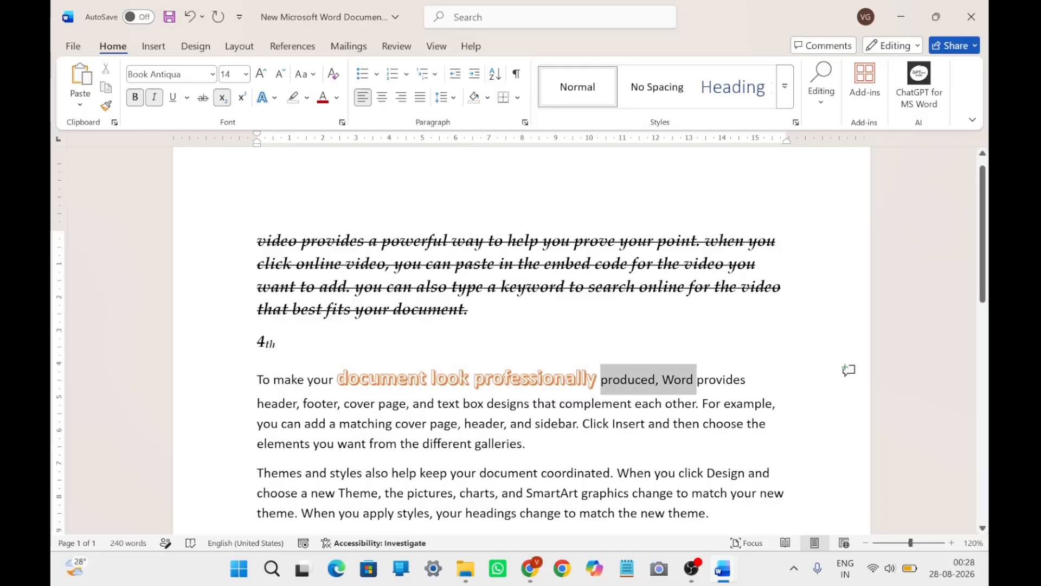
{"action": "left_click", "coordinate": [307, 97]}
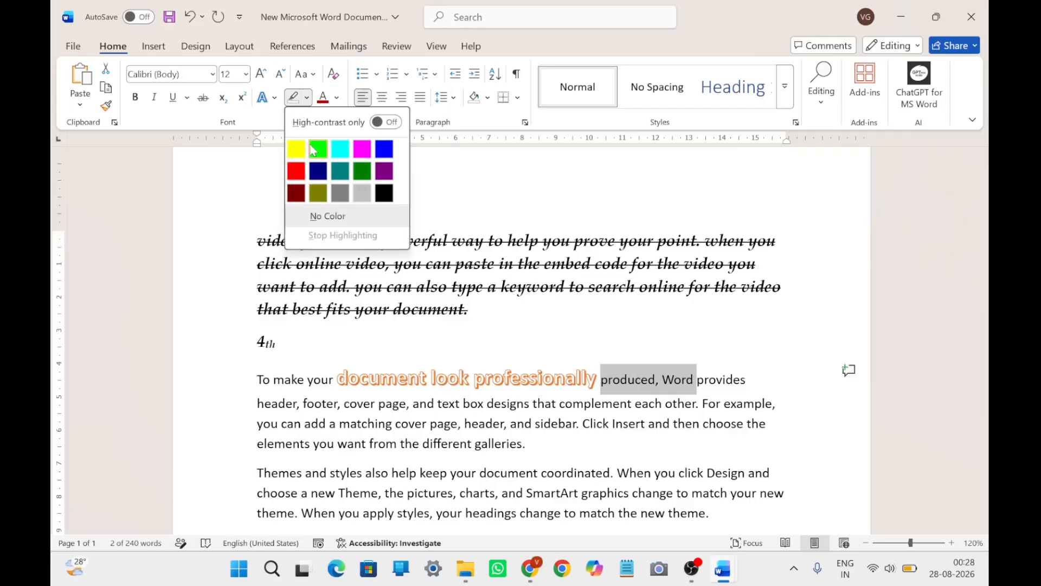
{"action": "left_click", "coordinate": [295, 153]}
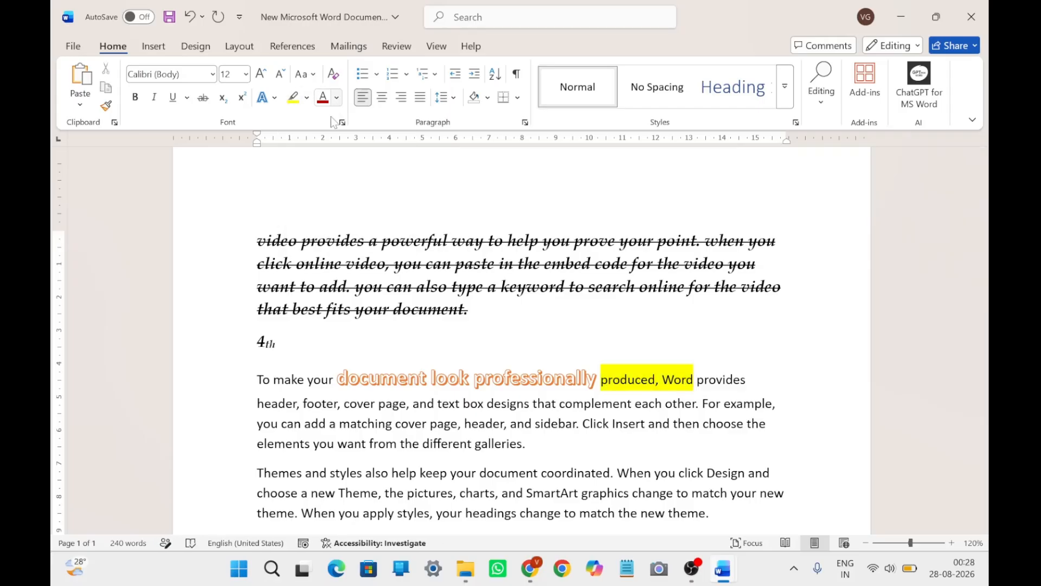
Step: Colour the text "header, footer, cover page, and text box designs" with the standard green font colour
{"action": "left_click_drag", "start_coordinate": [257, 403], "coordinate": [532, 404]}
{"action": "left_click", "coordinate": [336, 99]}
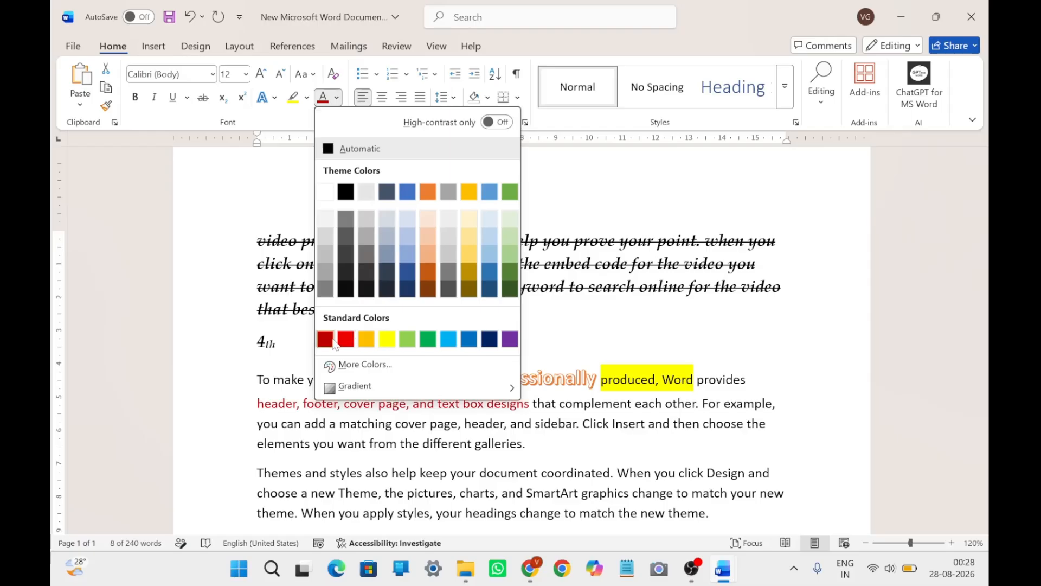
{"action": "left_click", "coordinate": [426, 340]}
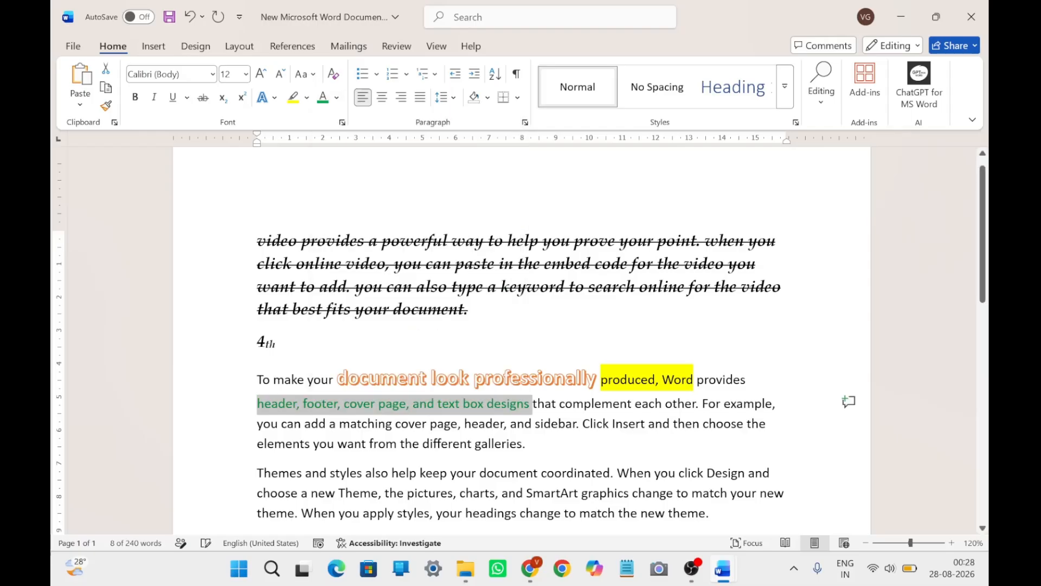
{"action": "left_click", "coordinate": [401, 424]}
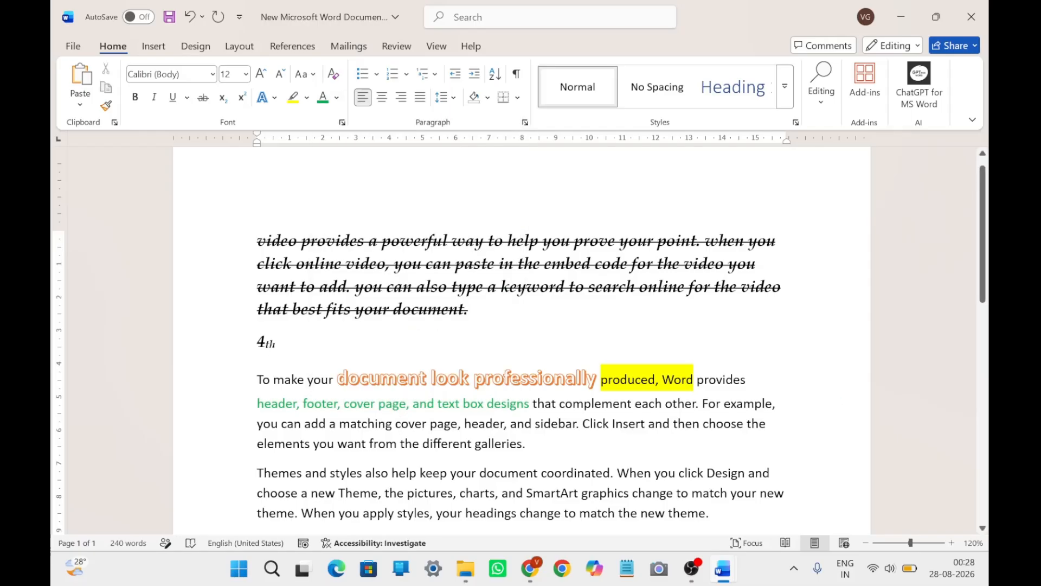
{"action": "left_click_drag", "start_coordinate": [530, 403], "coordinate": [260, 402]}
{"action": "scroll", "coordinate": [260, 401], "scroll_direction": "up", "scroll_amount": 2}
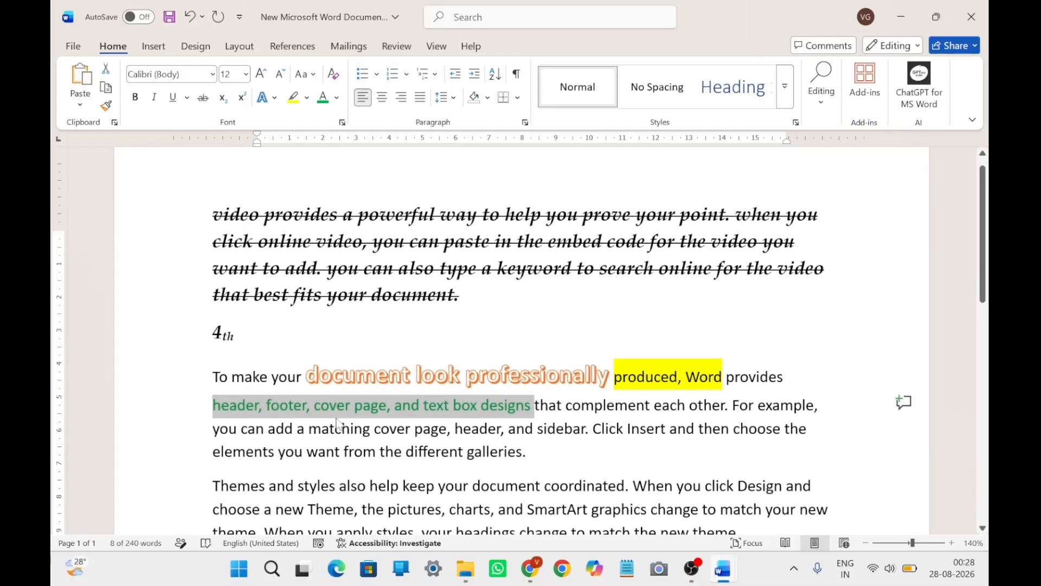
{"action": "left_click", "coordinate": [522, 340]}
{"action": "scroll", "coordinate": [522, 340], "scroll_direction": "up", "scroll_amount": 2}
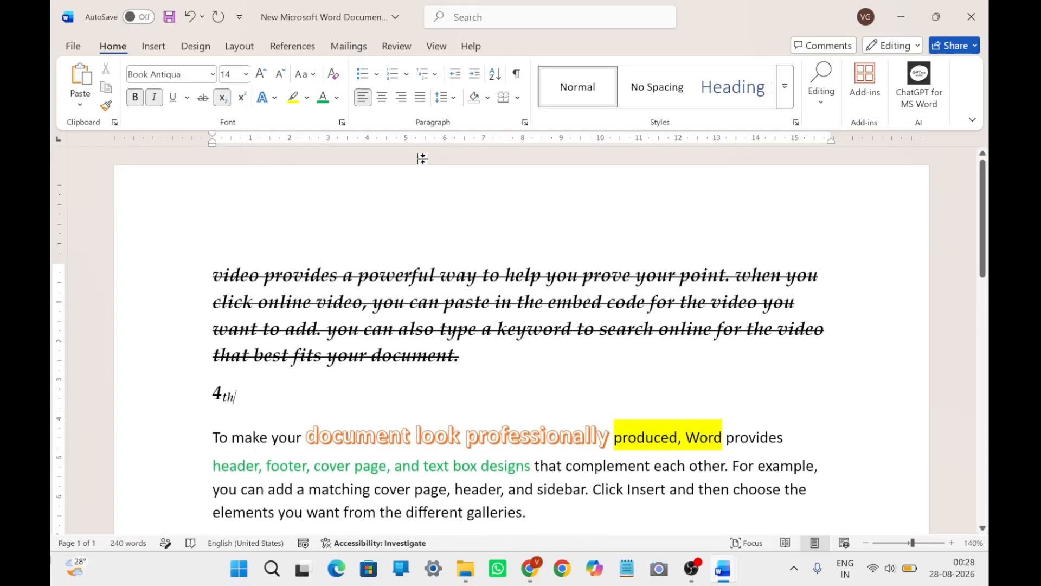
{"action": "left_click", "coordinate": [361, 188]}
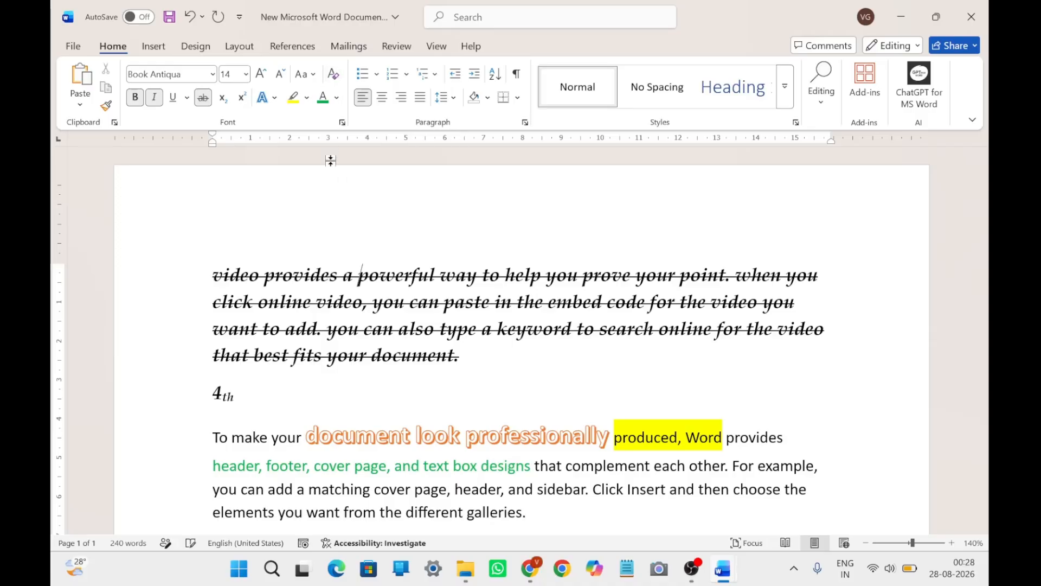
Step: Clear all formatting from the start of the first paragraph through "that complement each other"
{"action": "left_click_drag", "start_coordinate": [209, 268], "coordinate": [725, 468]}
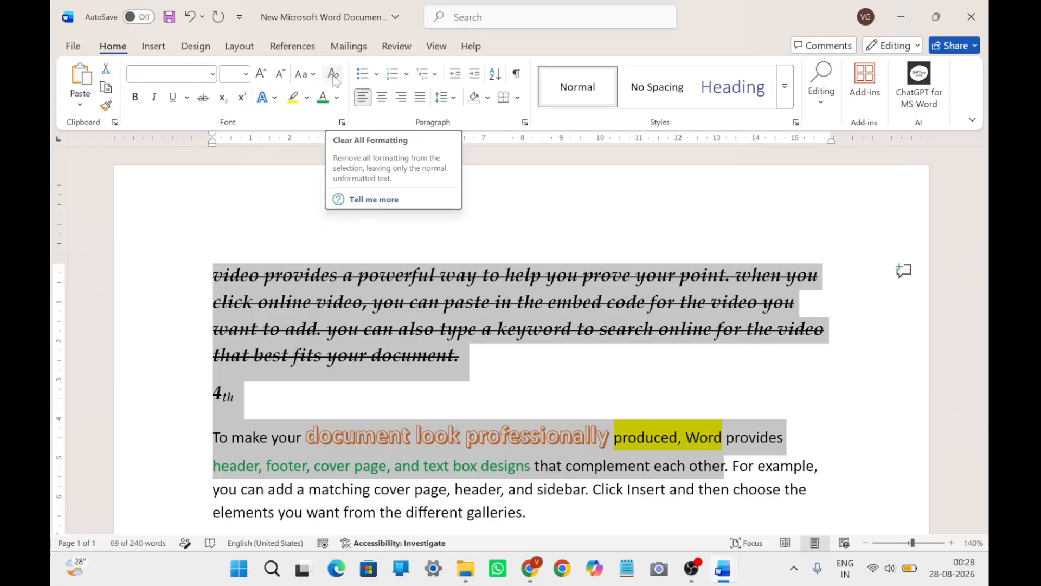
{"action": "left_click", "coordinate": [334, 76]}
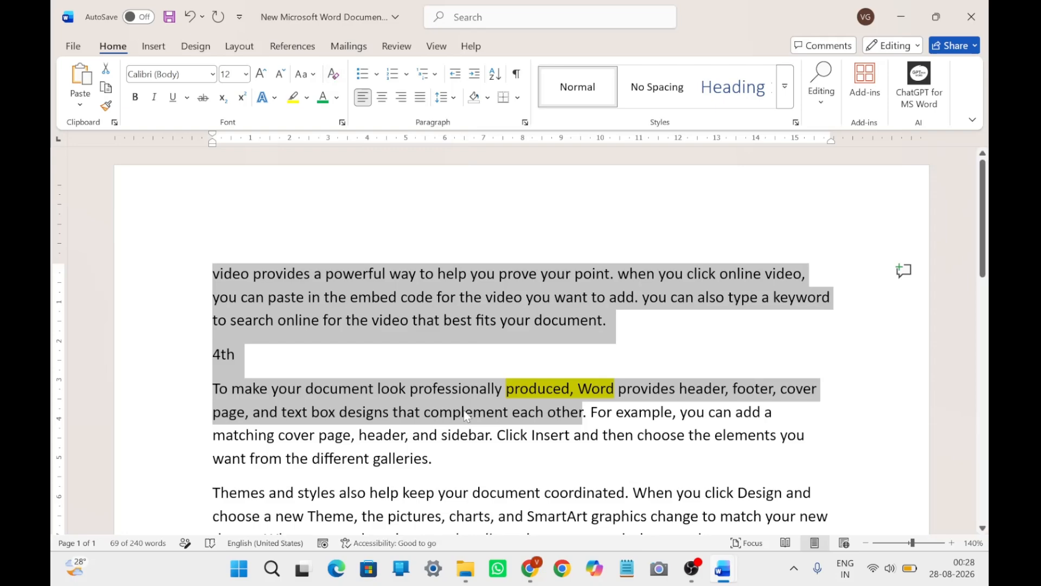
{"action": "left_click", "coordinate": [465, 415]}
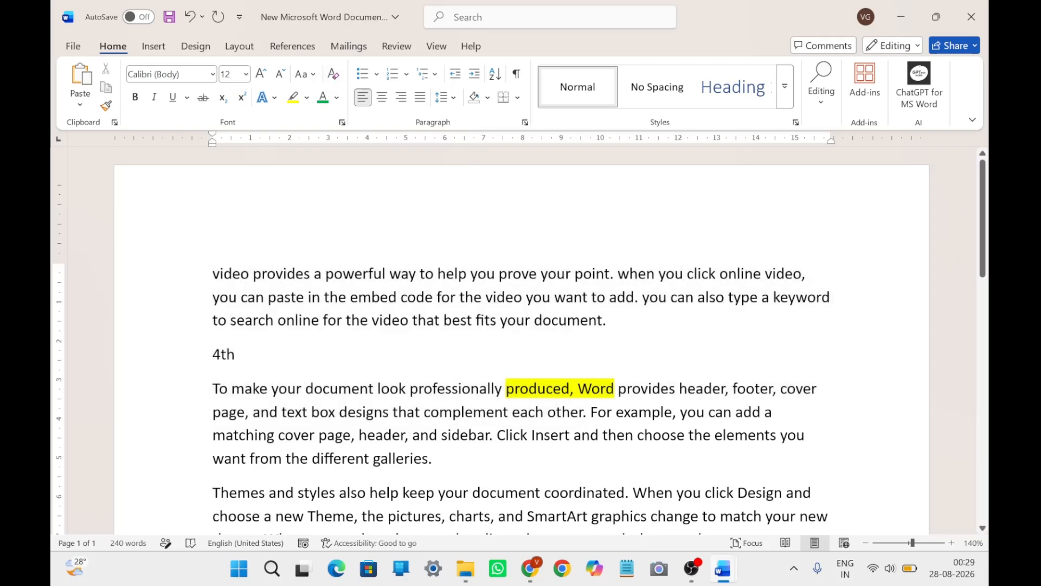
Step: Remove the yellow highlight from "produced, Word" by setting it to No Color
{"action": "left_click_drag", "start_coordinate": [506, 388], "coordinate": [616, 389]}
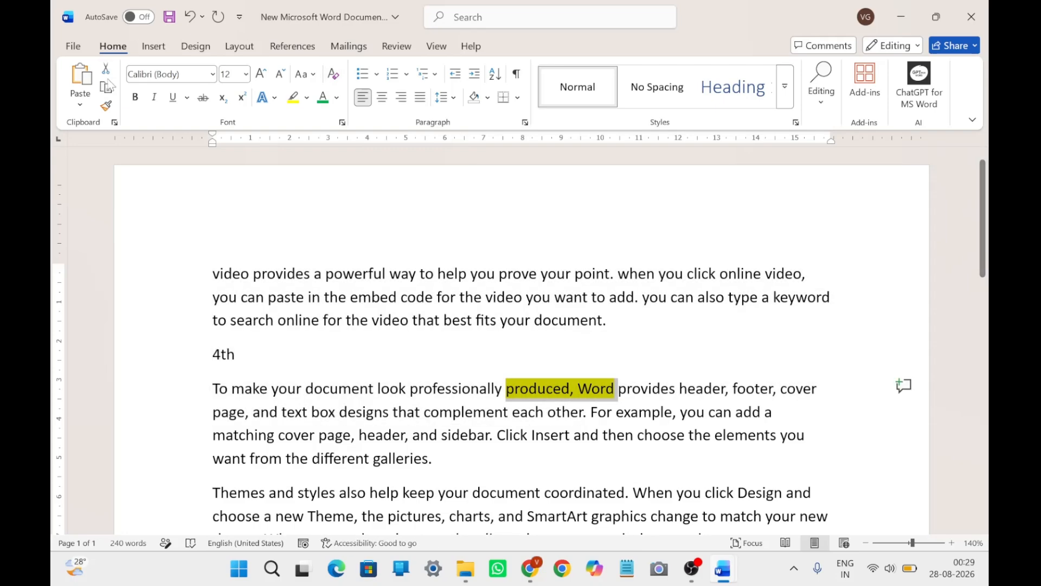
{"action": "left_click", "coordinate": [307, 98]}
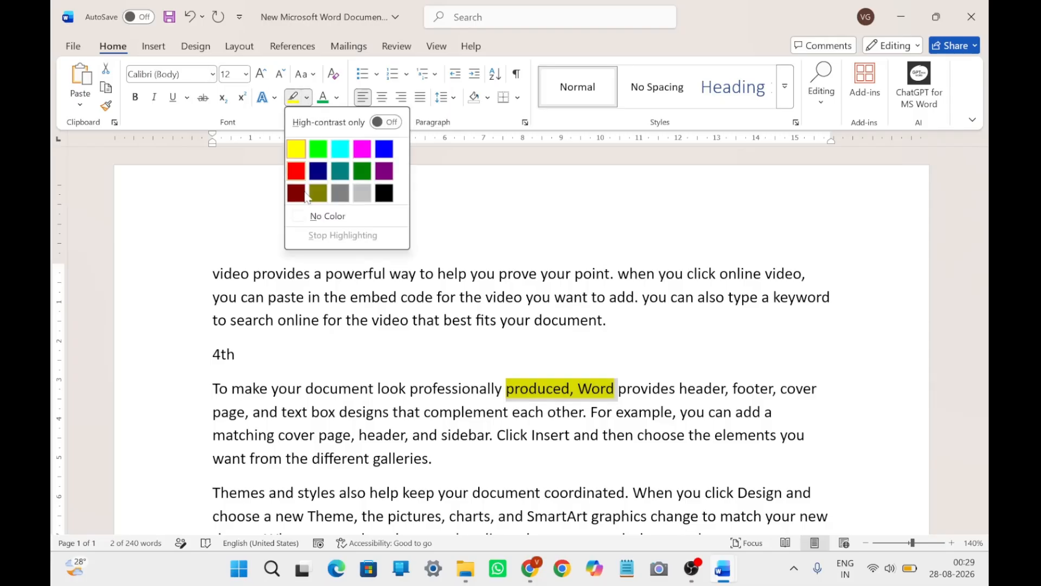
{"action": "left_click", "coordinate": [329, 216]}
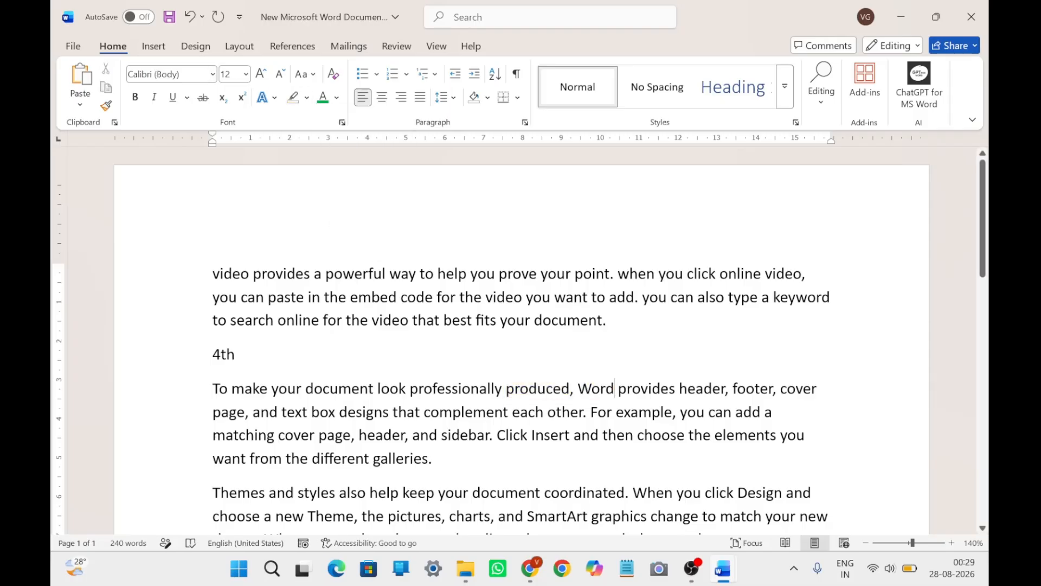
{"action": "left_click_drag", "start_coordinate": [315, 275], "coordinate": [467, 415]}
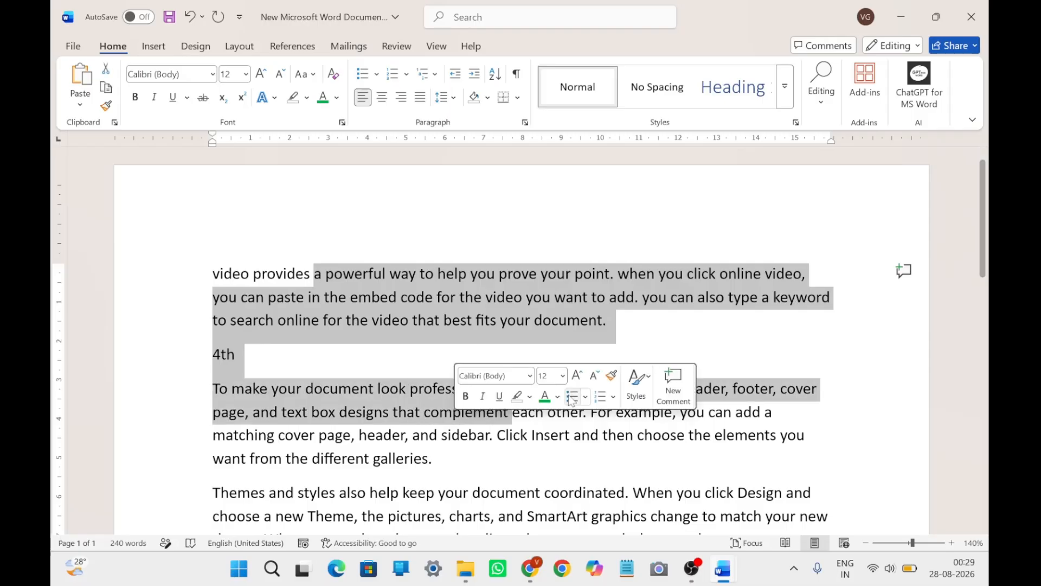
{"action": "left_click", "coordinate": [529, 274]}
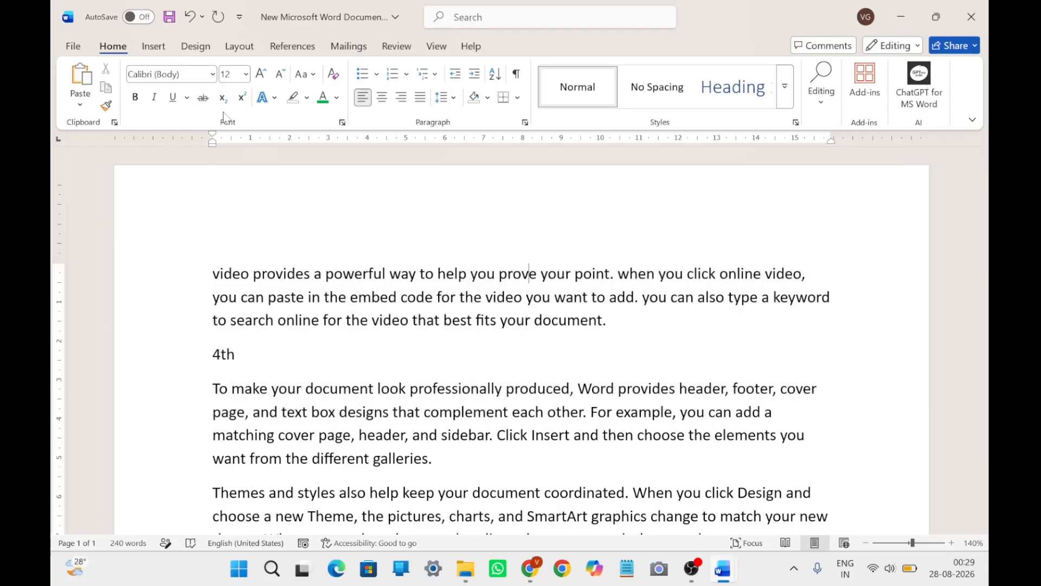
Step: Delete the "4th" line between the first two paragraphs
{"action": "left_click", "coordinate": [168, 358]}
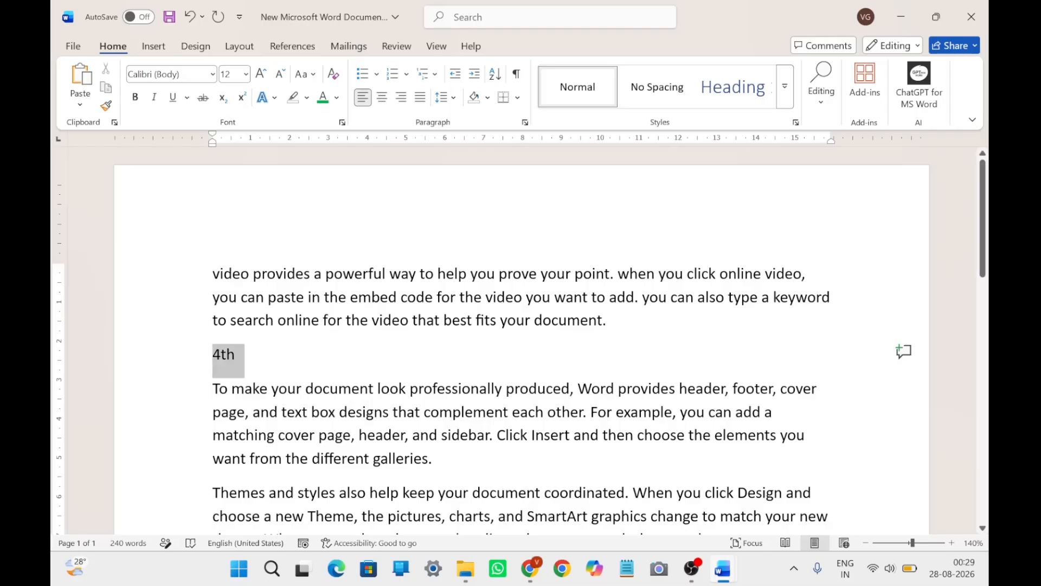
{"action": "key", "text": "Delete"}
{"action": "scroll", "coordinate": [521, 347], "scroll_direction": "down", "scroll_amount": 1}
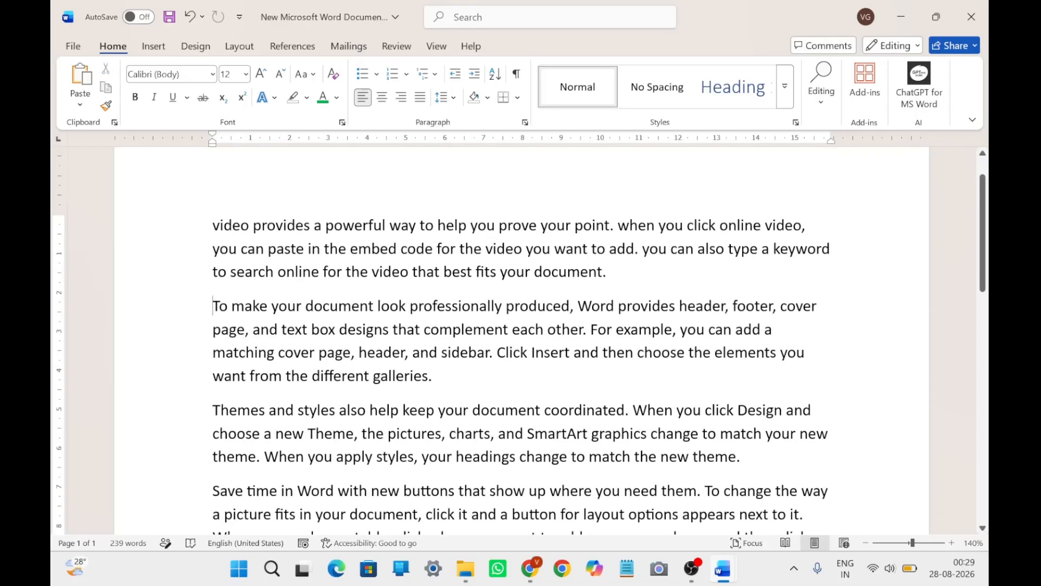
Step: Copy the first paragraph and paste it on a new line below the document's last paragraph
{"action": "left_click_drag", "start_coordinate": [212, 225], "coordinate": [610, 267]}
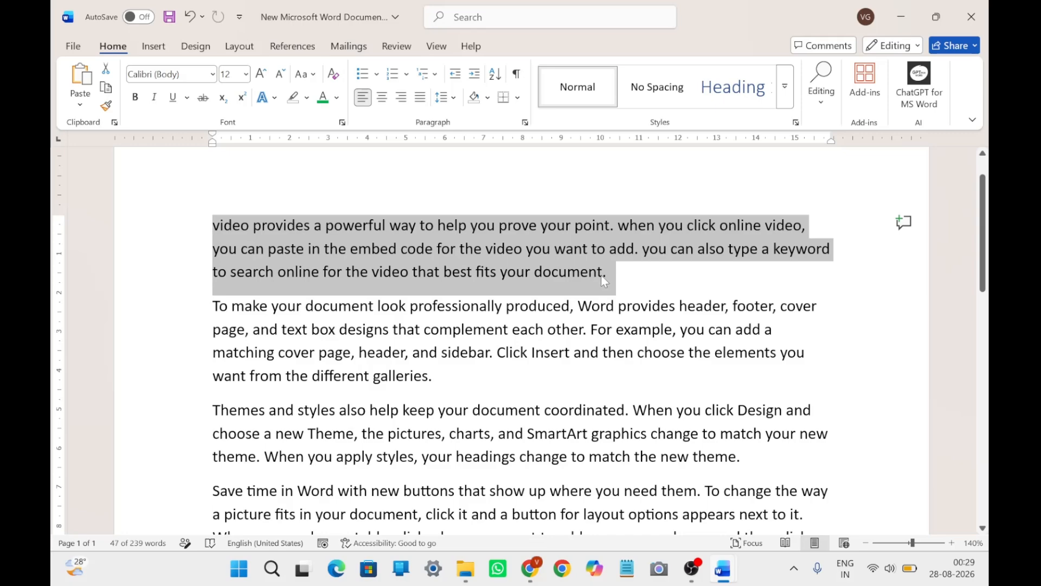
{"action": "left_click", "coordinate": [105, 90]}
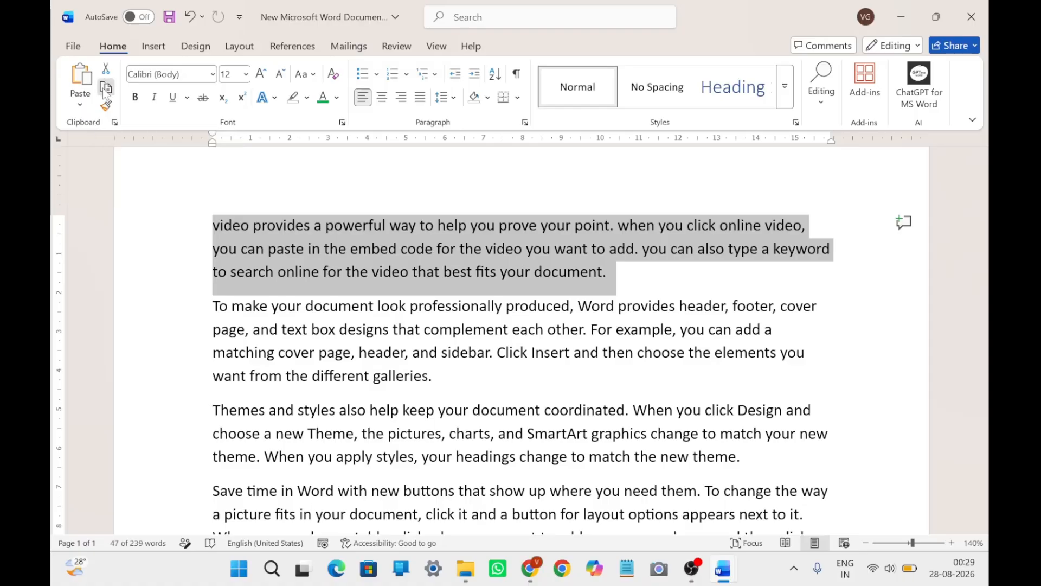
{"action": "scroll", "coordinate": [521, 336], "scroll_direction": "down", "scroll_amount": 5}
{"action": "scroll", "coordinate": [520, 337], "scroll_direction": "down", "scroll_amount": 1}
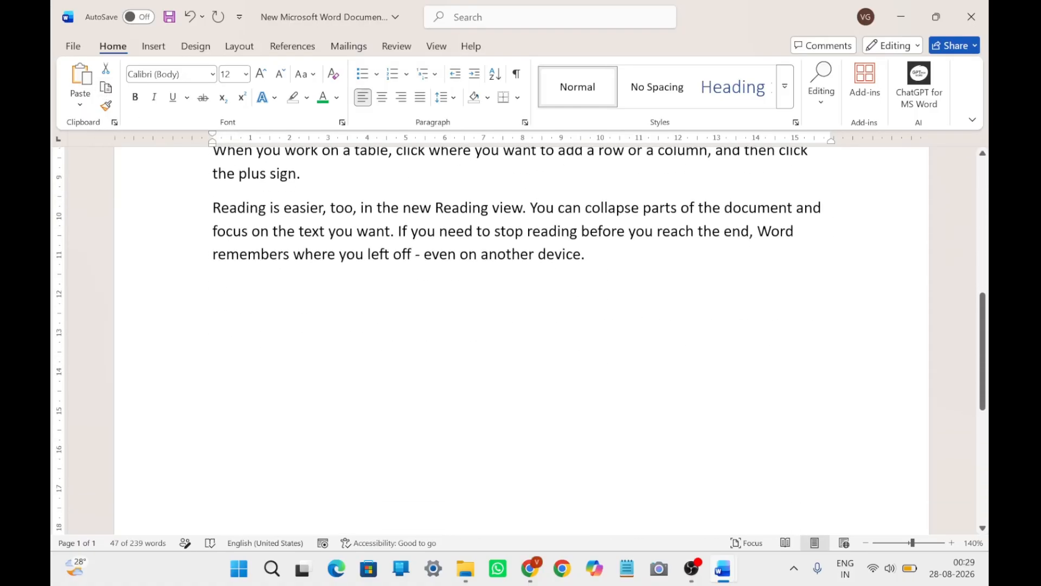
{"action": "left_click", "coordinate": [429, 325]}
{"action": "key", "text": "Return"}
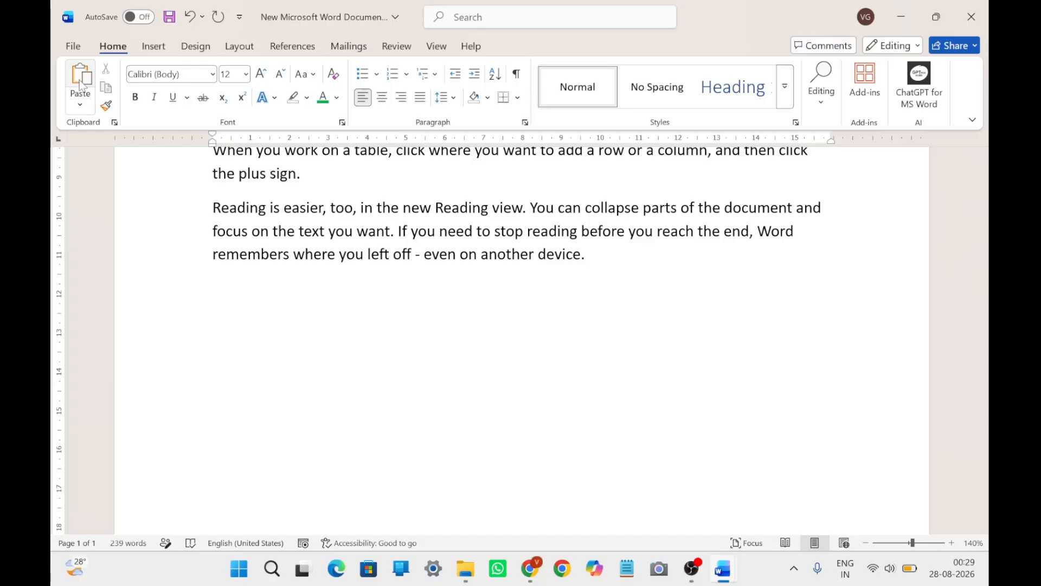
{"action": "left_click", "coordinate": [80, 104]}
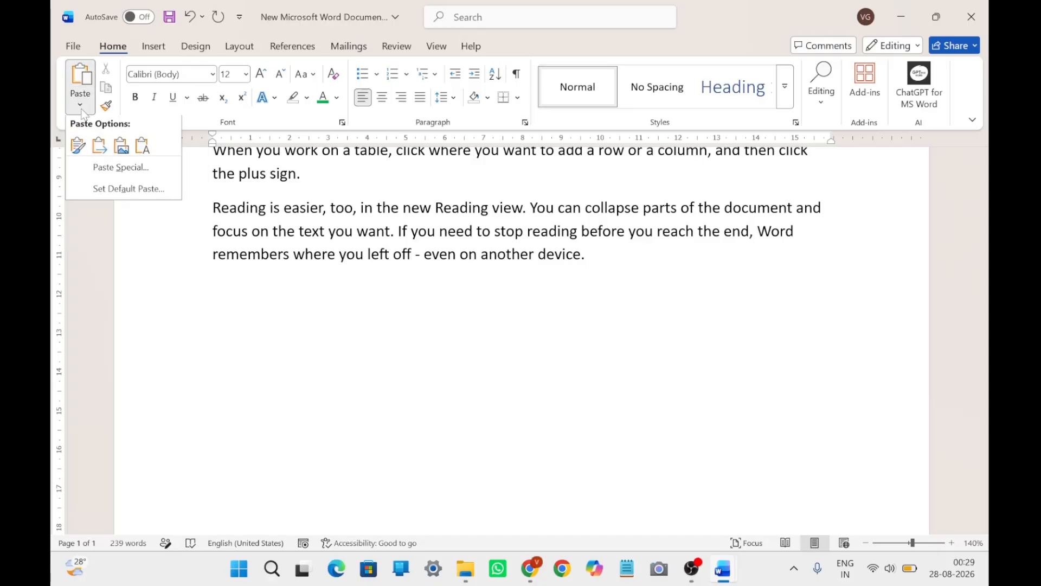
{"action": "left_click", "coordinate": [76, 80]}
Step: Colour "can paste in the embed code for the" in the first paragraph green and increase its font size by three steps
{"action": "scroll", "coordinate": [521, 336], "scroll_direction": "up", "scroll_amount": 8}
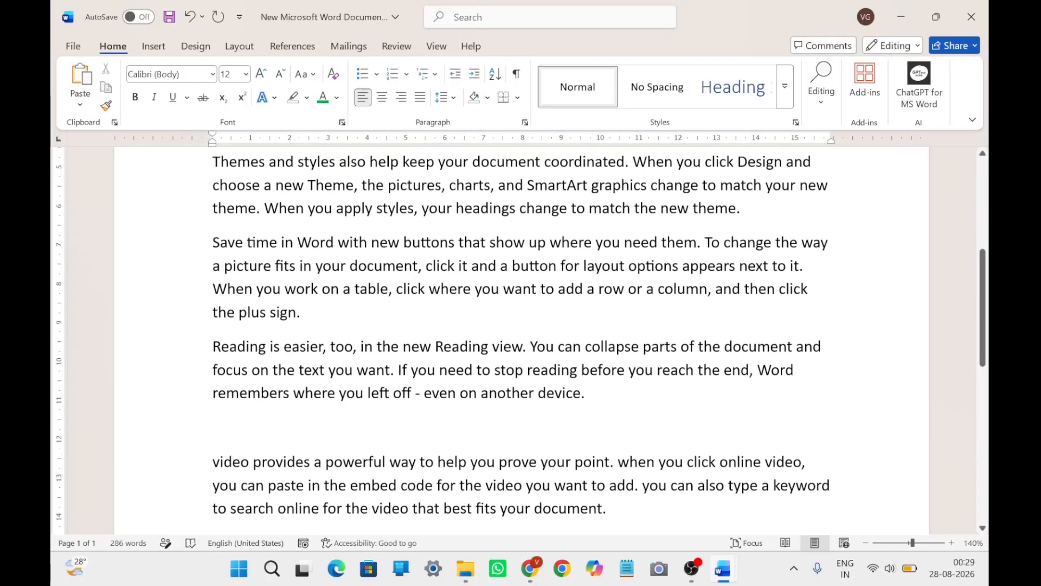
{"action": "left_click_drag", "start_coordinate": [485, 297], "coordinate": [241, 297]}
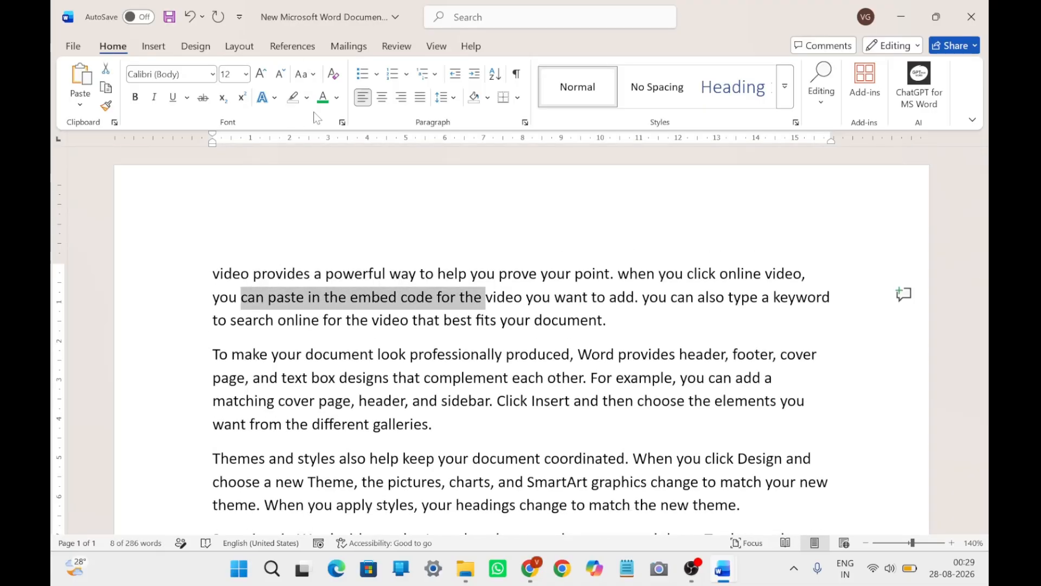
{"action": "left_click", "coordinate": [322, 98]}
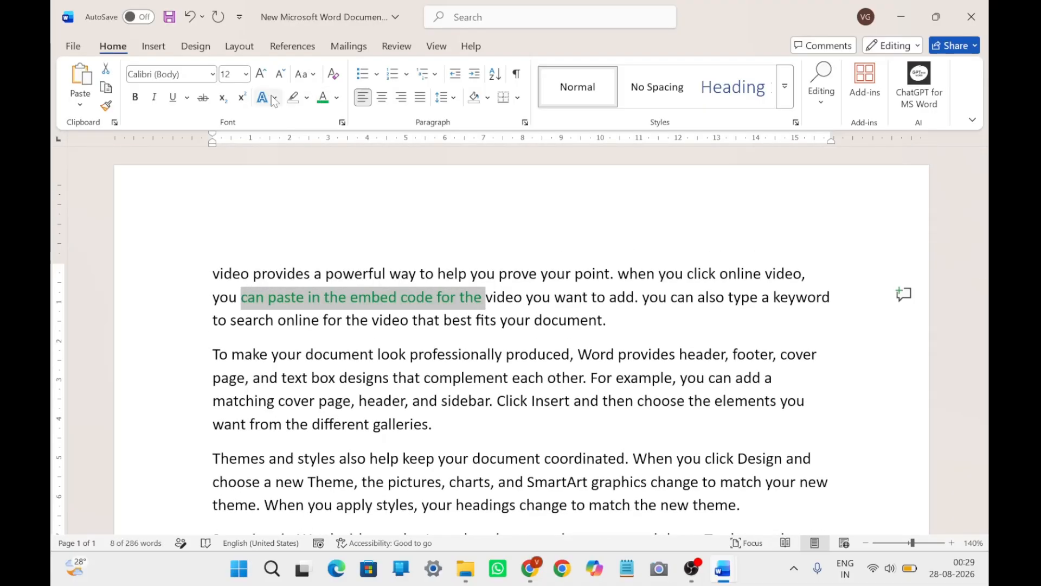
{"action": "left_click", "coordinate": [260, 74]}
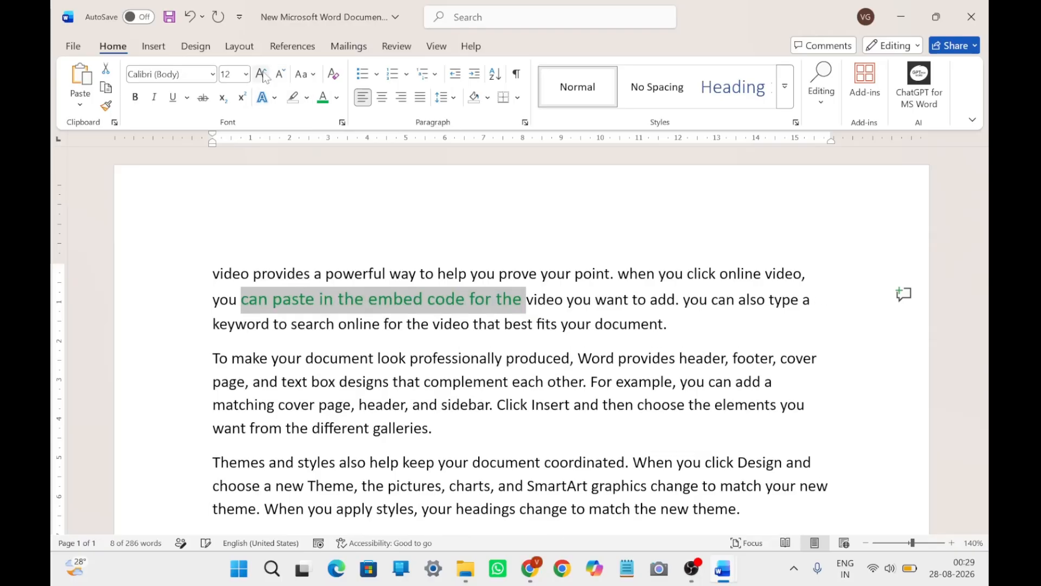
{"action": "left_click", "coordinate": [260, 74]}
{"action": "left_click", "coordinate": [261, 74]}
{"action": "key", "text": "Right"}
Step: Copy the first paragraph with its formatting, paste it at the end of the document, and undo the paste
{"action": "left_click_drag", "start_coordinate": [213, 273], "coordinate": [751, 334]}
{"action": "key", "text": "ctrl+c"}
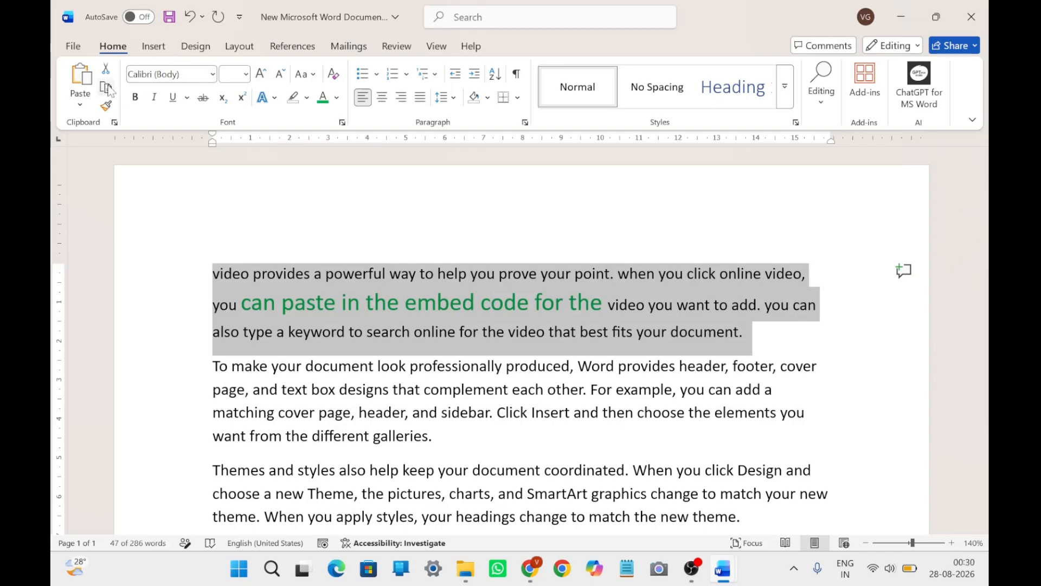
{"action": "scroll", "coordinate": [520, 336], "scroll_direction": "down", "scroll_amount": 5}
{"action": "scroll", "coordinate": [253, 217], "scroll_direction": "down", "scroll_amount": 3}
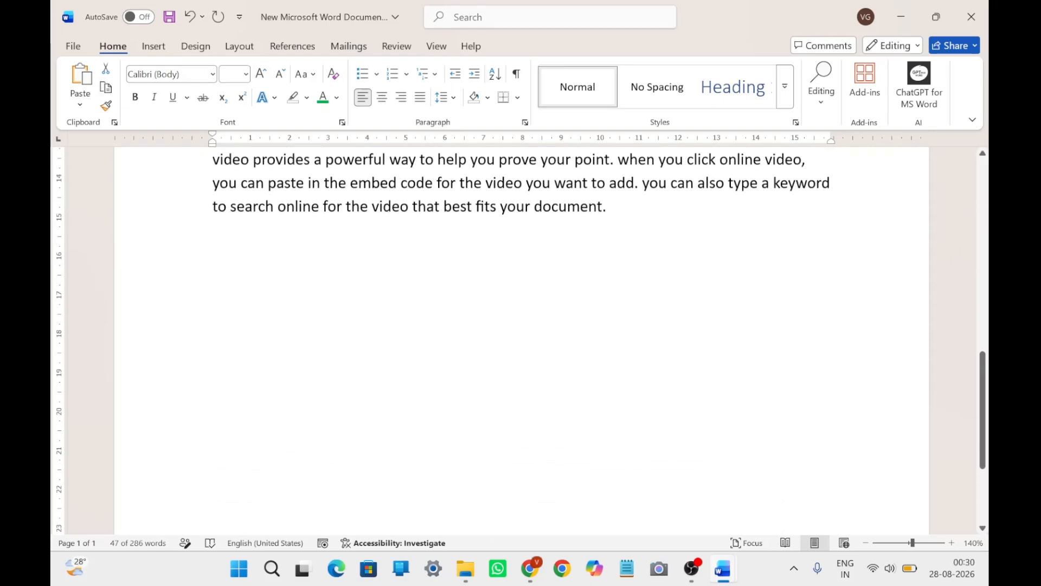
{"action": "left_click", "coordinate": [254, 217]}
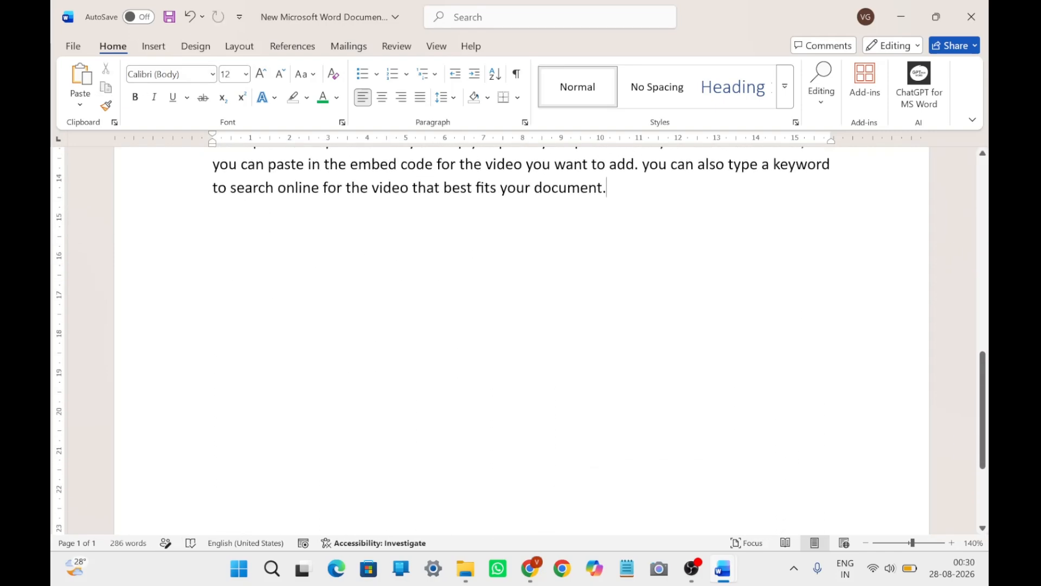
{"action": "left_click", "coordinate": [82, 82]}
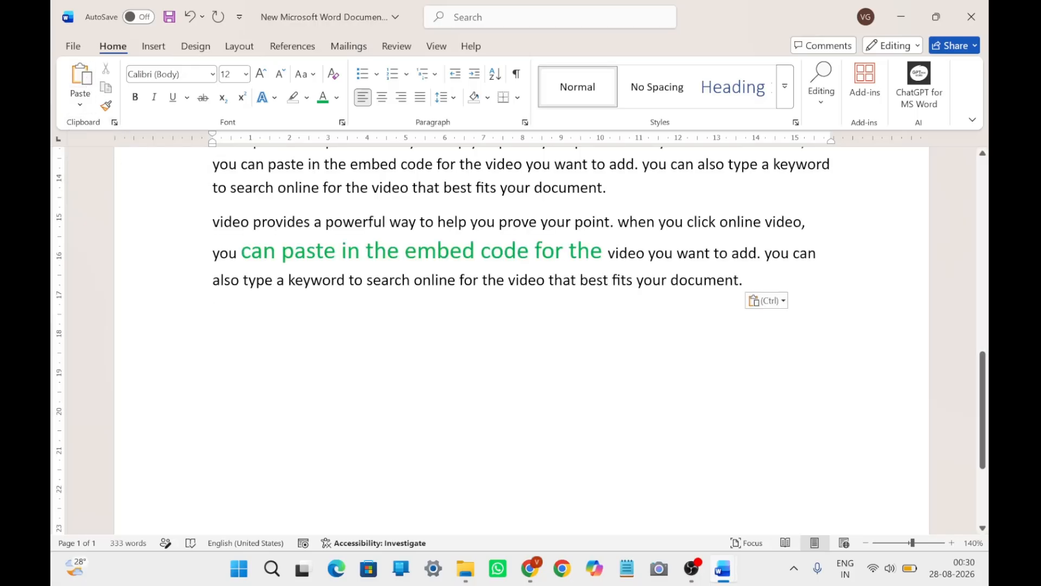
{"action": "key", "text": "ctrl+z"}
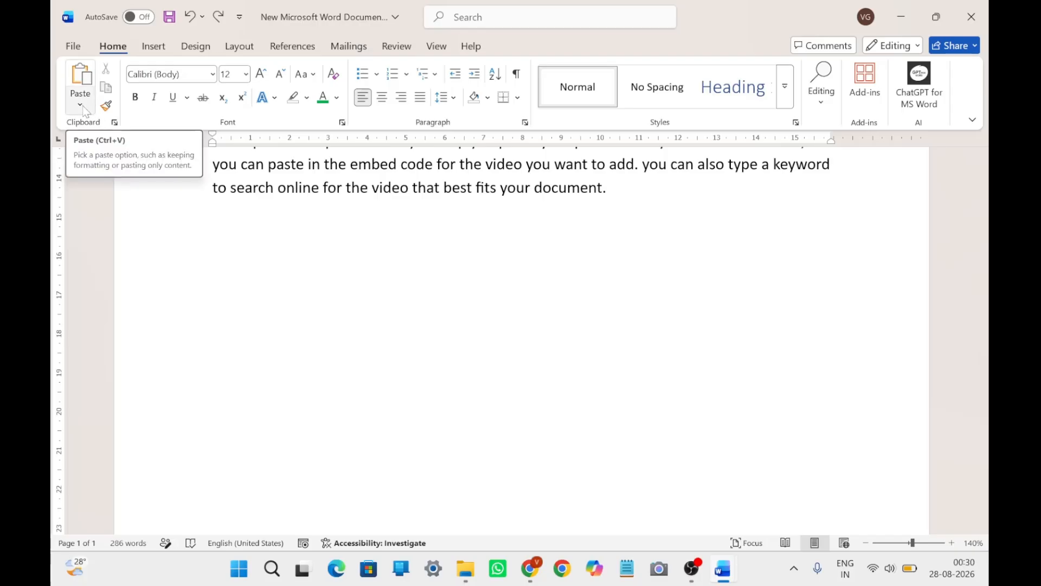
Step: Paste the copied paragraph as a picture at the end of the document, and undo that paste
{"action": "left_click", "coordinate": [83, 108]}
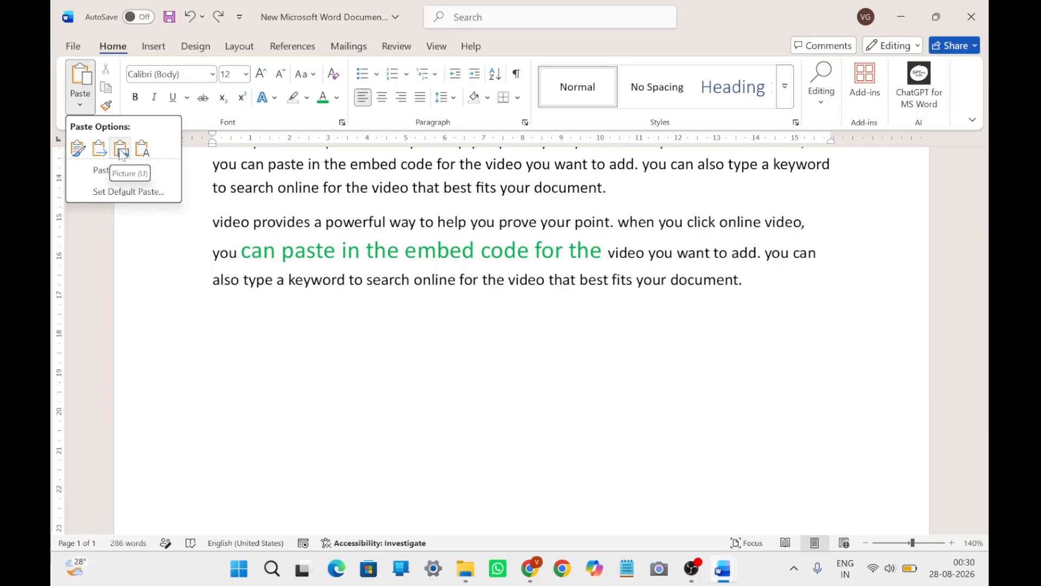
{"action": "left_click", "coordinate": [120, 150]}
{"action": "left_click_drag", "start_coordinate": [374, 234], "coordinate": [356, 217]}
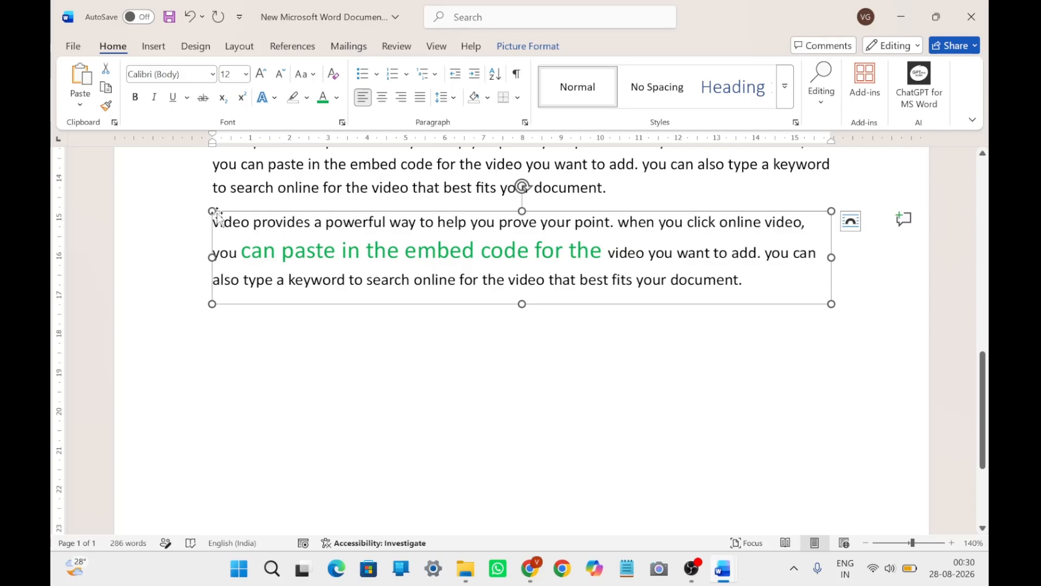
{"action": "key", "text": "ctrl+z"}
{"action": "left_click", "coordinate": [80, 105]}
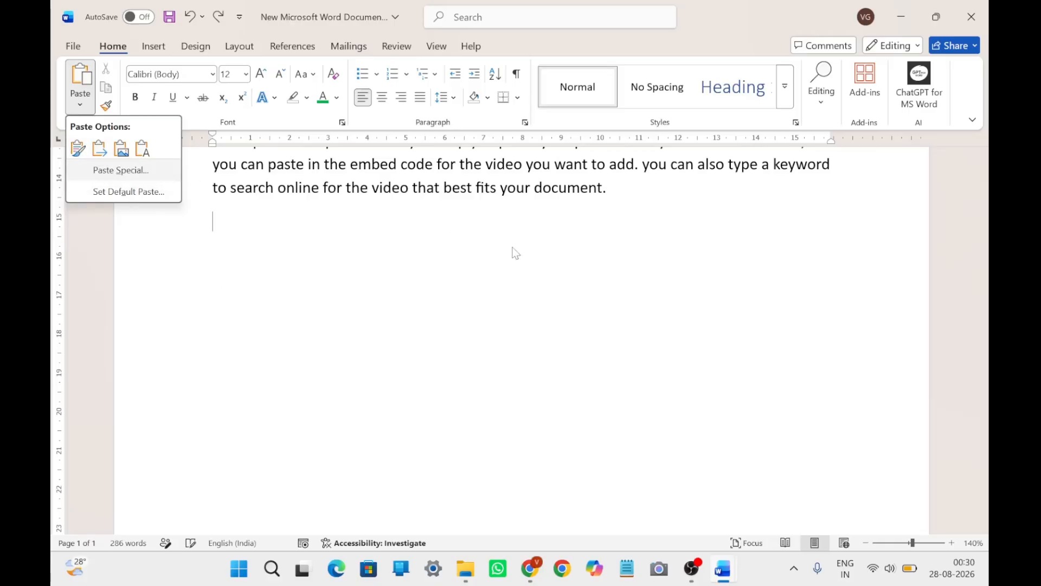
{"action": "left_click", "coordinate": [530, 260]}
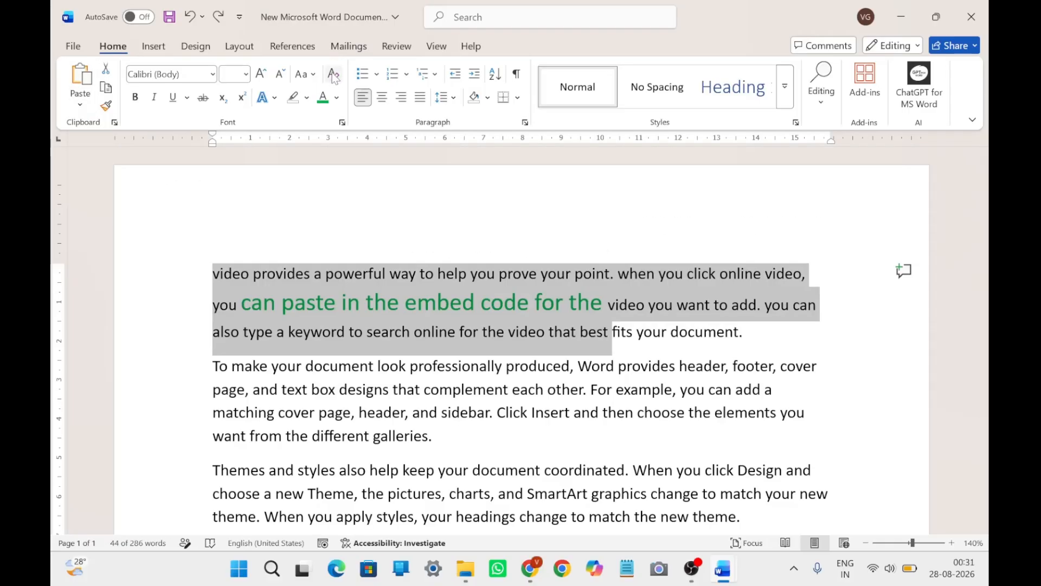
Step: Clear all formatting from the first paragraph's selected text and deselect it
{"action": "left_click", "coordinate": [333, 74]}
{"action": "left_click", "coordinate": [658, 297]}
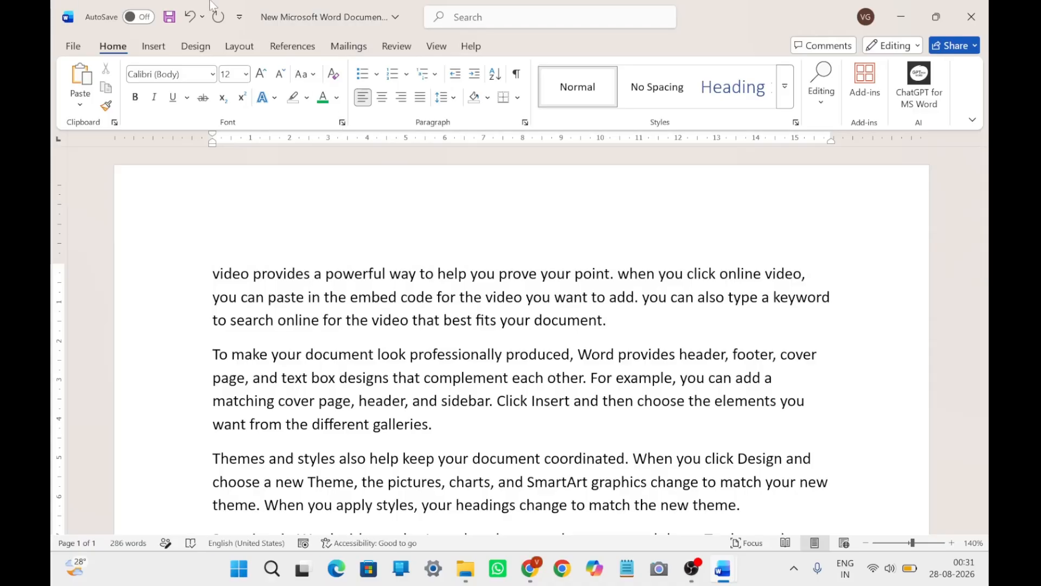
Step: Turn the first three paragraphs into a bulleted list with check mark bullets
{"action": "left_click_drag", "start_coordinate": [213, 273], "coordinate": [288, 479]}
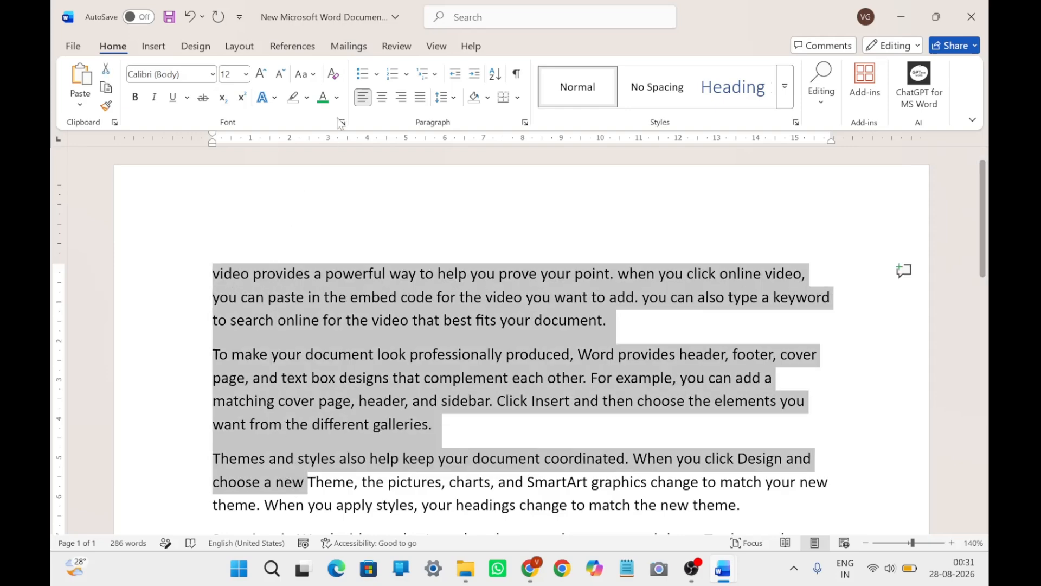
{"action": "scroll", "coordinate": [339, 239], "scroll_direction": "down", "scroll_amount": 2}
{"action": "scroll", "coordinate": [339, 239], "scroll_direction": "down", "scroll_amount": 2}
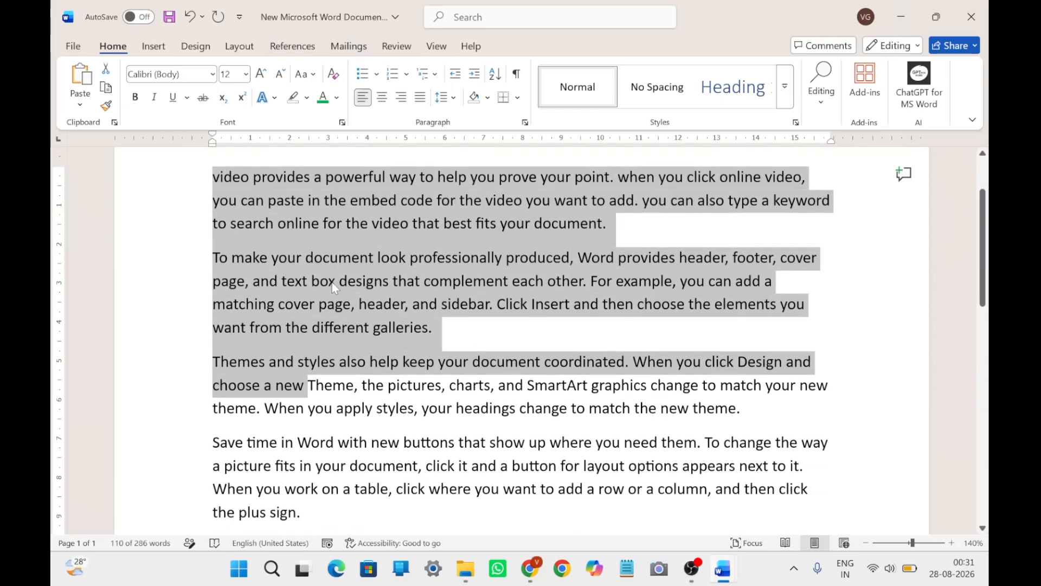
{"action": "left_click", "coordinate": [362, 75]}
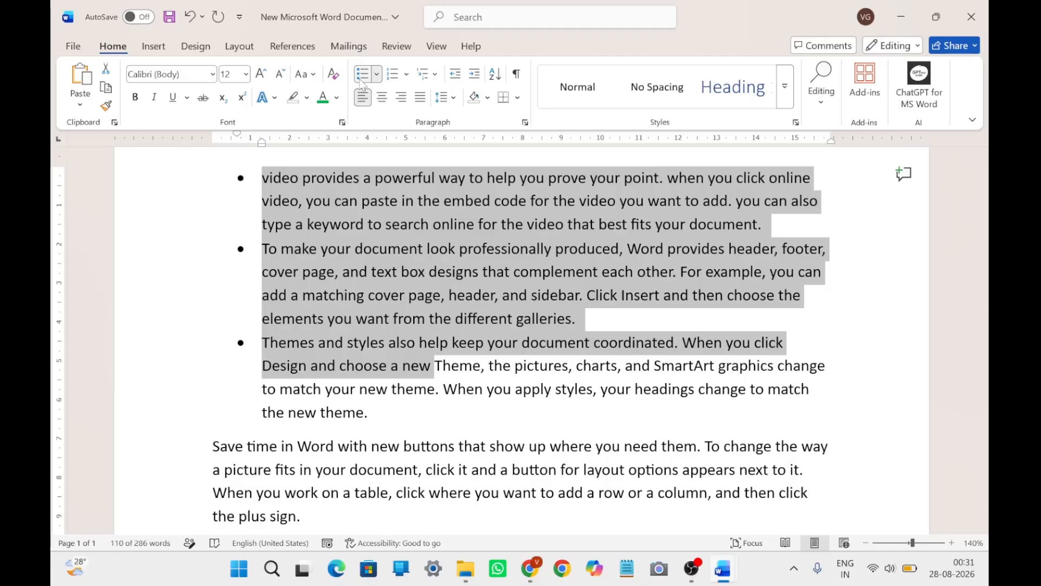
{"action": "left_click", "coordinate": [377, 74]}
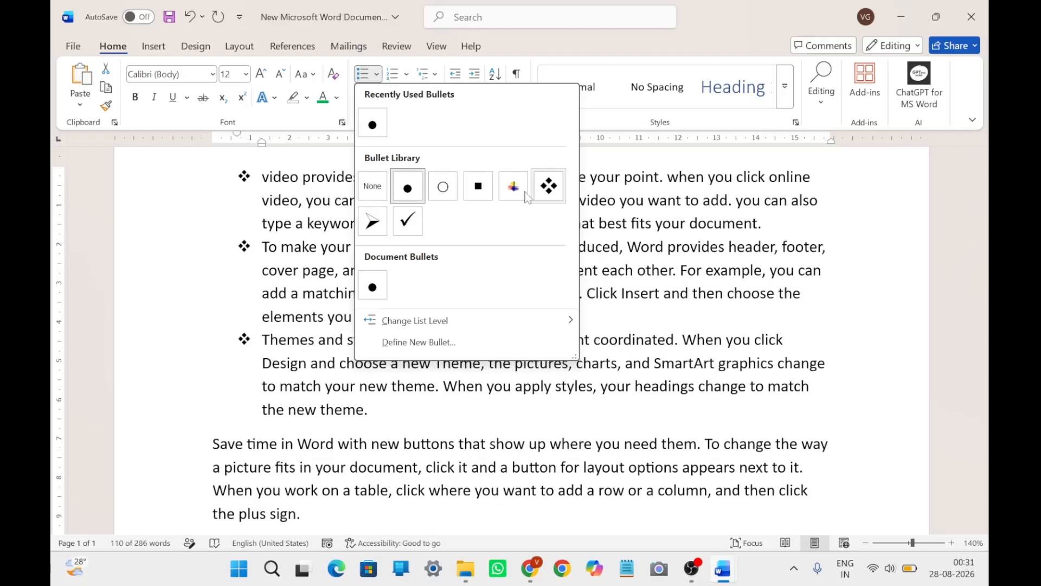
{"action": "left_click", "coordinate": [418, 220]}
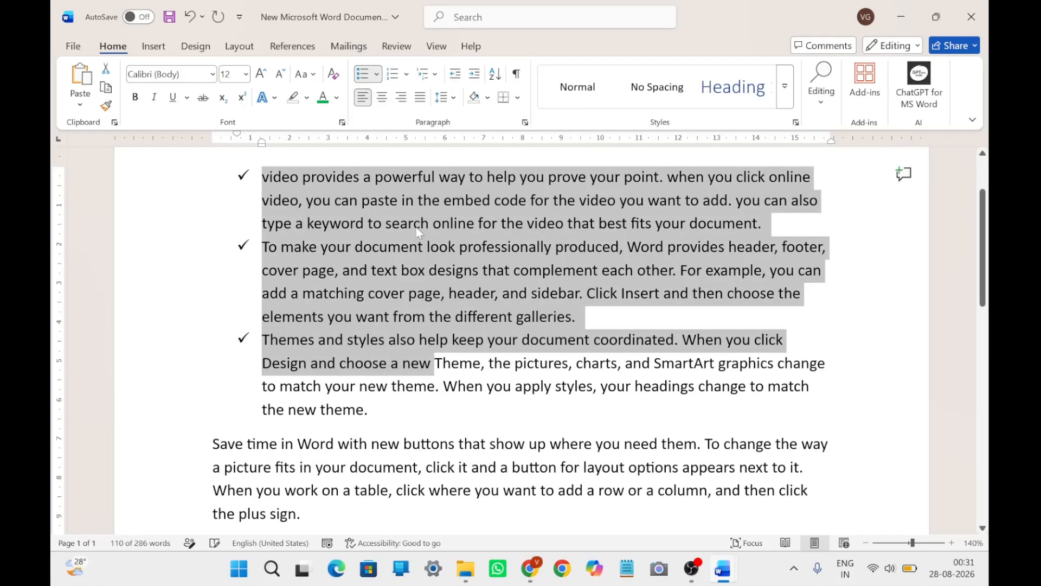
Step: Change the list of three paragraphs to 1., 2., 3. numbering, and undo the list formatting back to plain paragraphs
{"action": "left_click", "coordinate": [395, 76]}
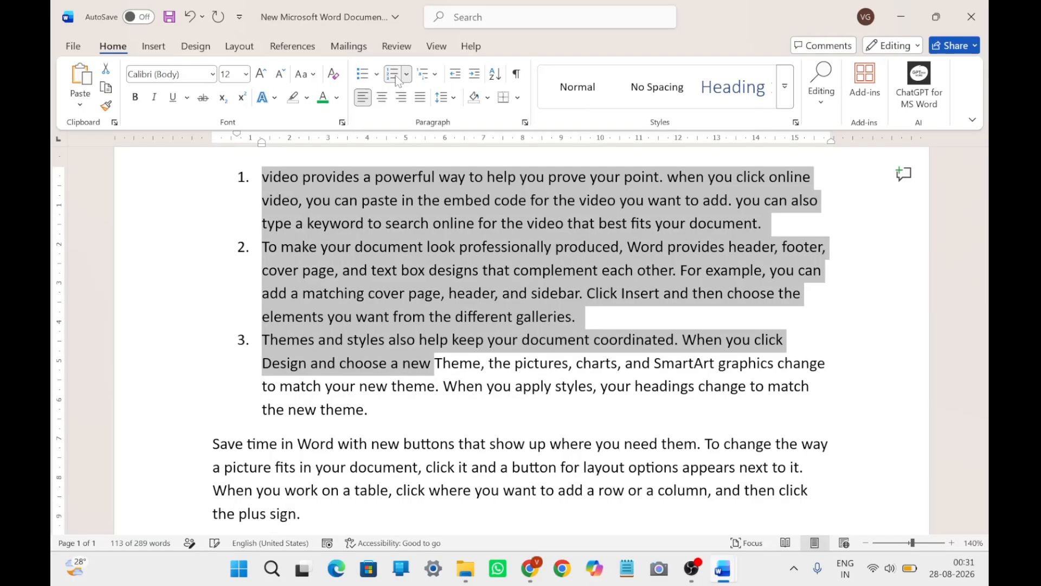
{"action": "left_click", "coordinate": [405, 75]}
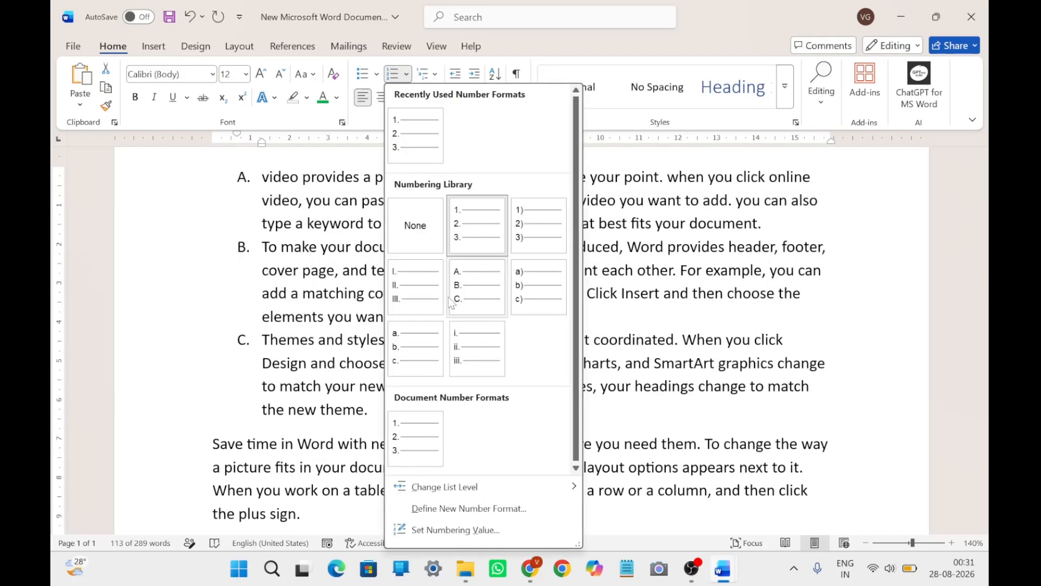
{"action": "left_click", "coordinate": [649, 271]}
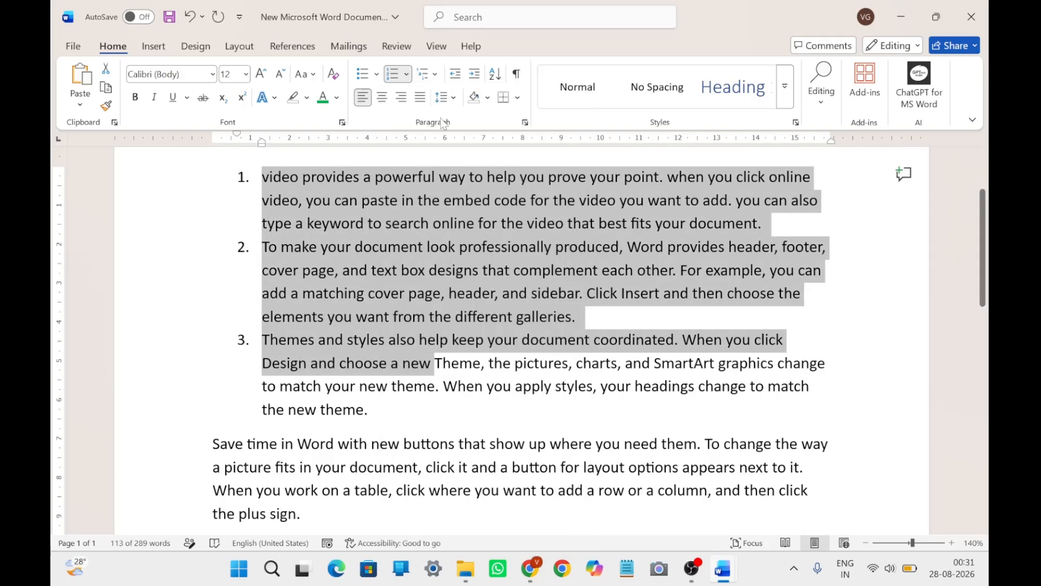
{"action": "left_click", "coordinate": [388, 246]}
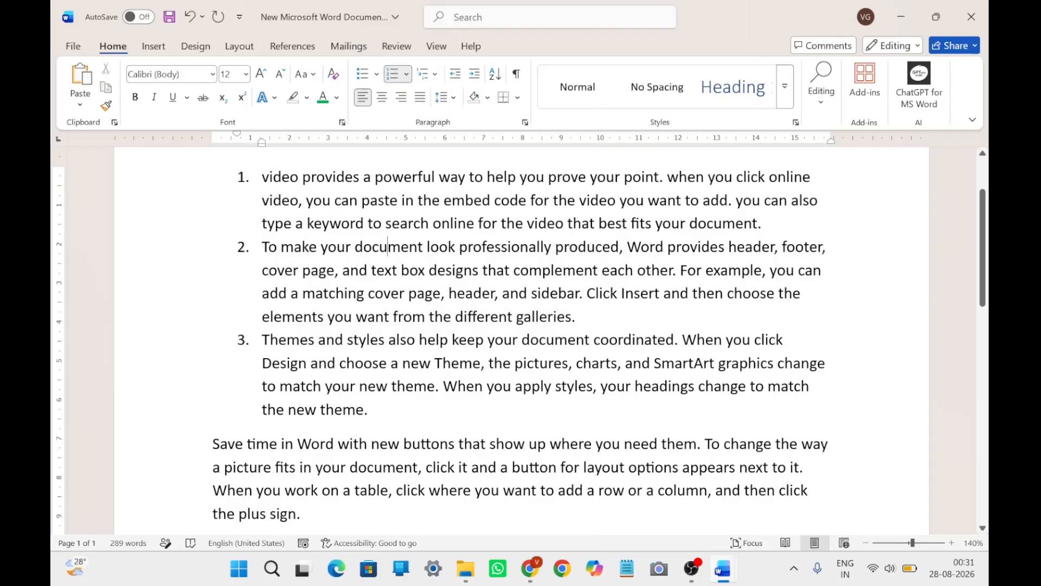
{"action": "key", "text": "ctrl+z"}
{"action": "key", "text": "ctrl+z"}
{"action": "left_click", "coordinate": [317, 304]}
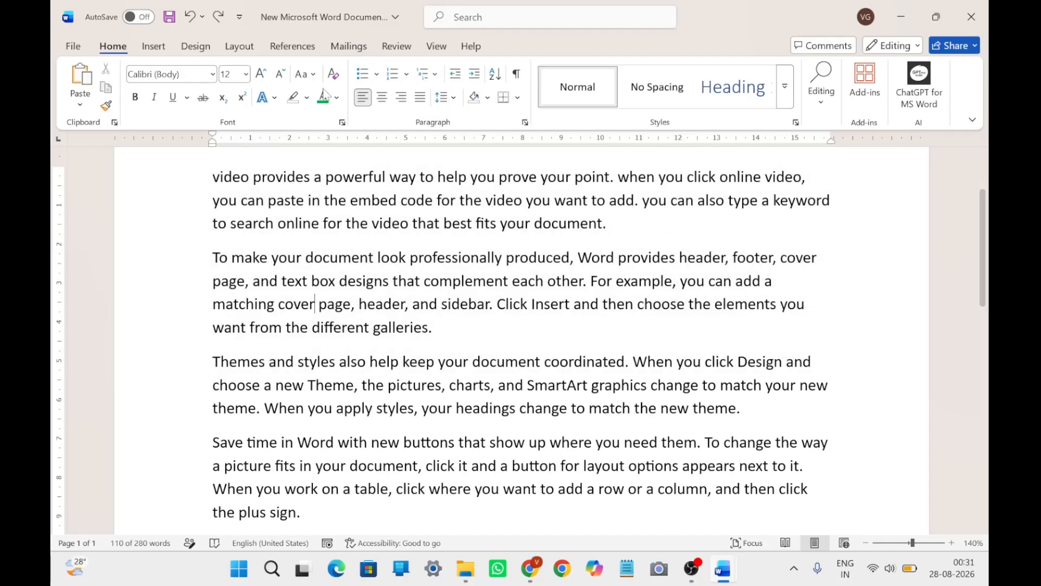
Step: Try centre and right alignment on the first paragraph, and set it to justified
{"action": "scroll", "coordinate": [317, 303], "scroll_direction": "up", "scroll_amount": 1}
{"action": "left_click_drag", "start_coordinate": [213, 225], "coordinate": [617, 263]}
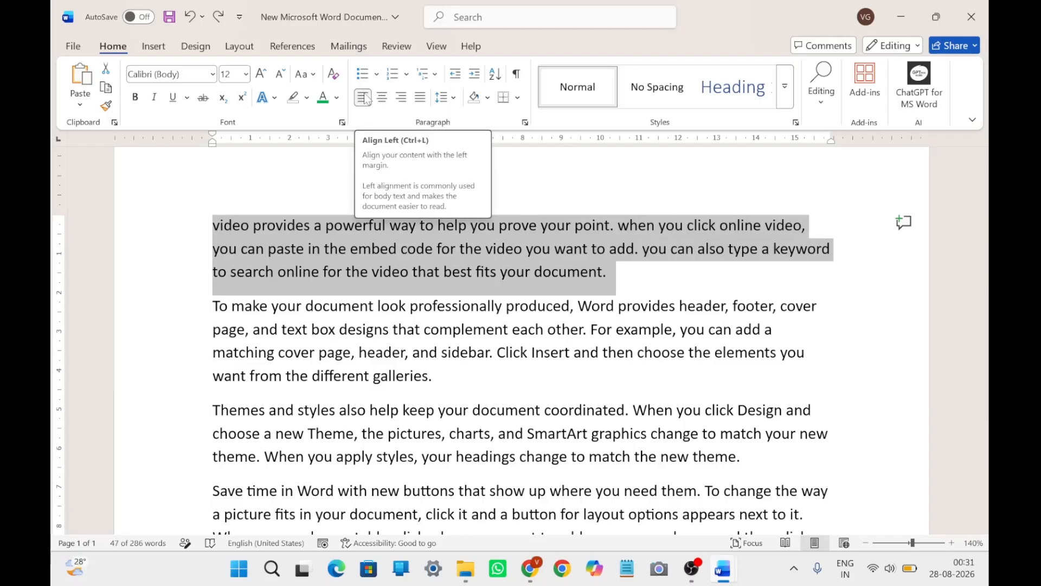
{"action": "left_click", "coordinate": [383, 98]}
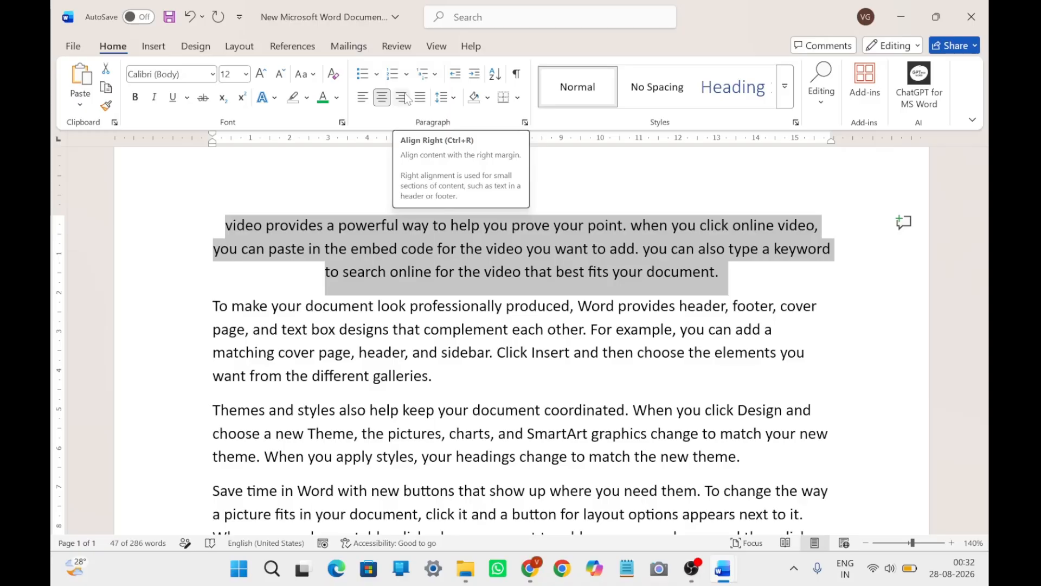
{"action": "left_click", "coordinate": [407, 97]}
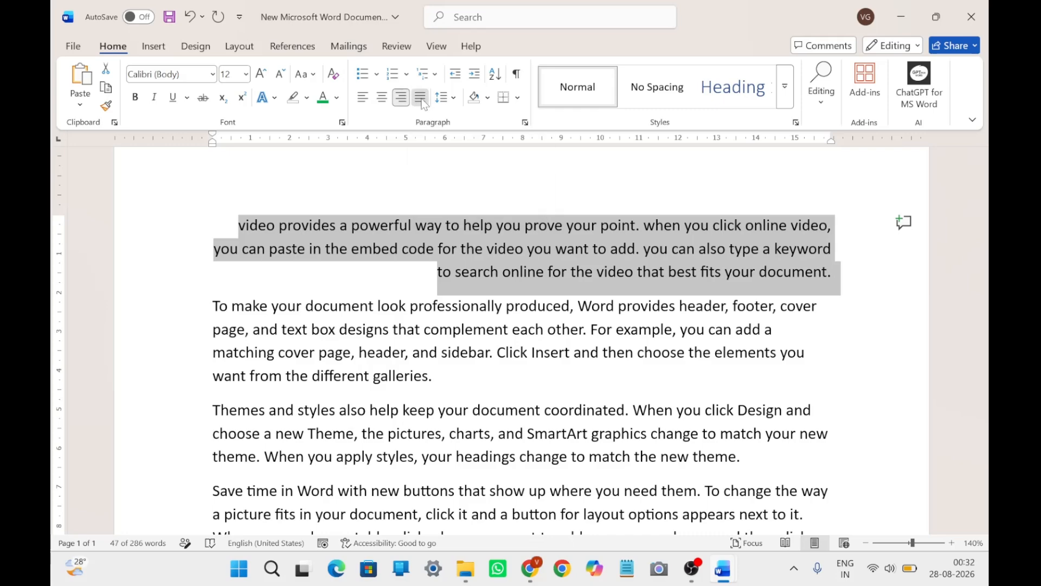
{"action": "left_click", "coordinate": [420, 98]}
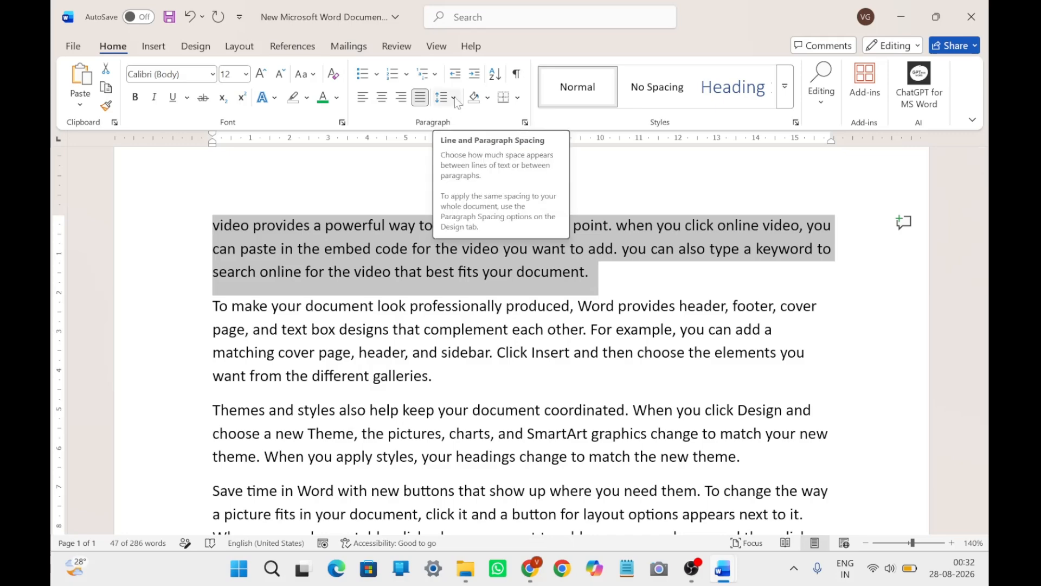
Step: Set the line spacing of the first paragraph to 1.15
{"action": "left_click", "coordinate": [391, 271]}
{"action": "left_click_drag", "start_coordinate": [254, 225], "coordinate": [589, 271]}
{"action": "left_click", "coordinate": [540, 271]}
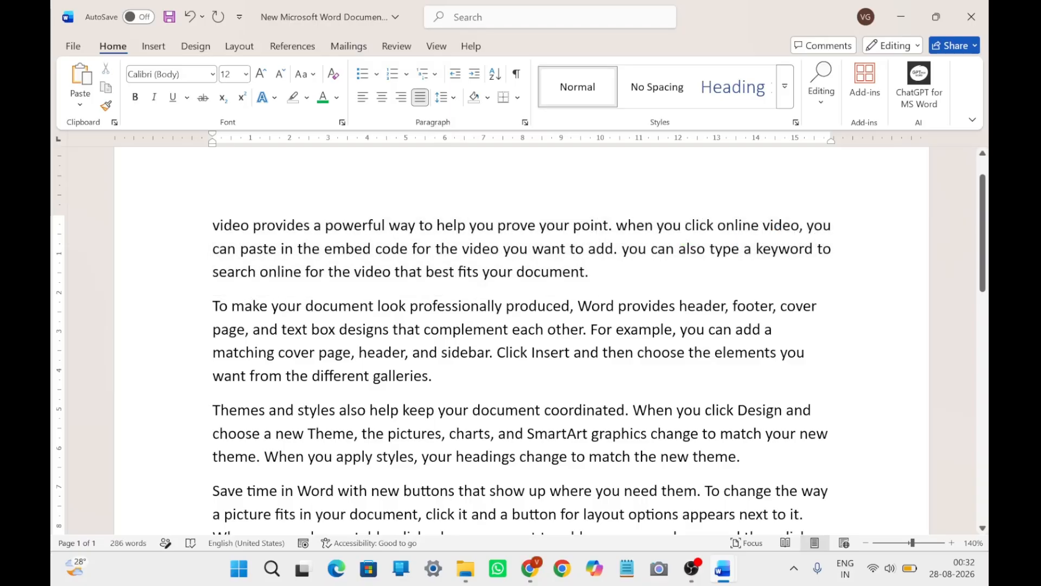
{"action": "left_click_drag", "start_coordinate": [213, 225], "coordinate": [596, 271]}
{"action": "left_click", "coordinate": [447, 97]}
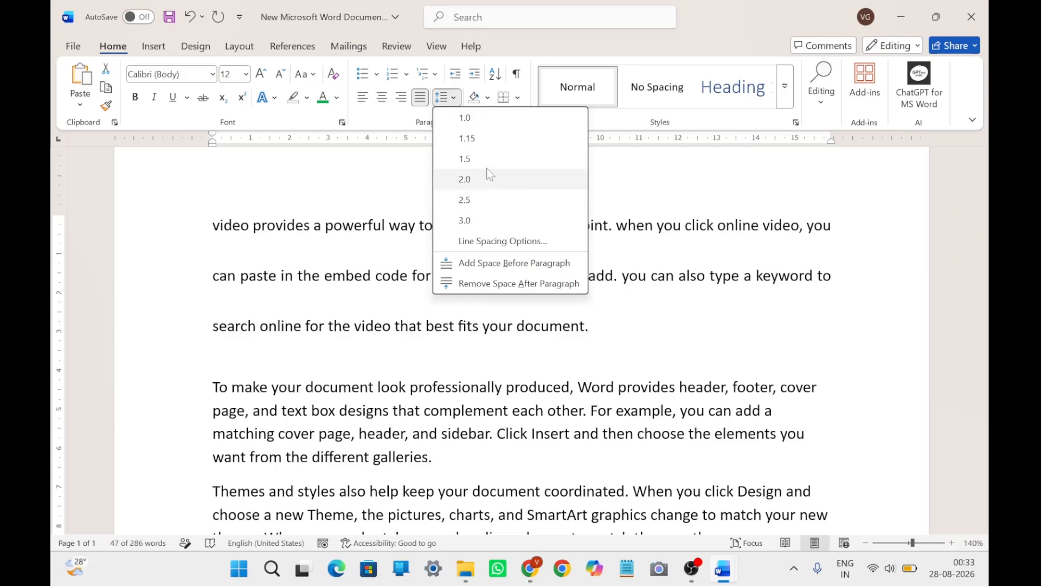
{"action": "left_click", "coordinate": [488, 145]}
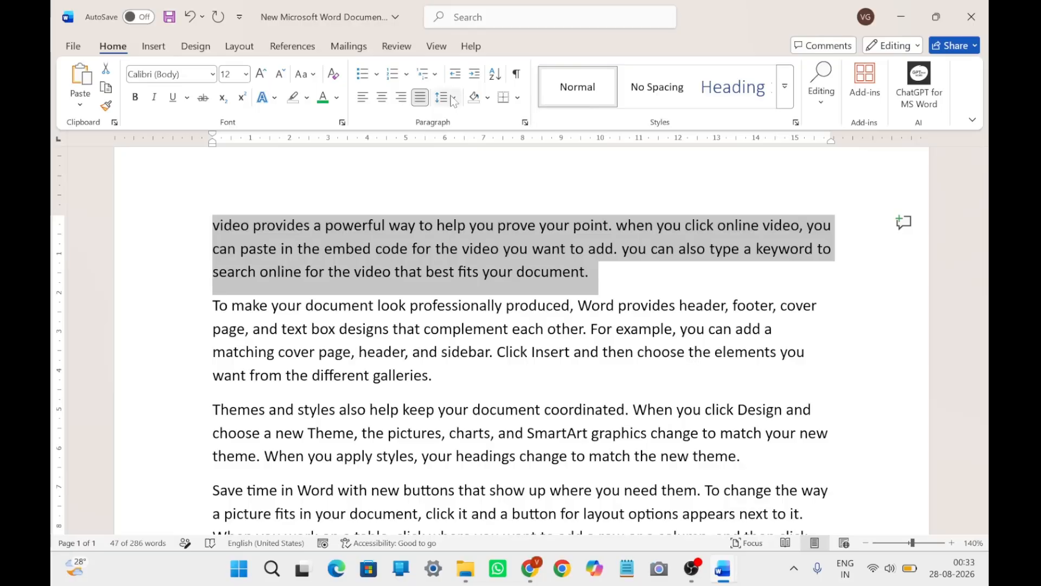
{"action": "left_click", "coordinate": [368, 306]}
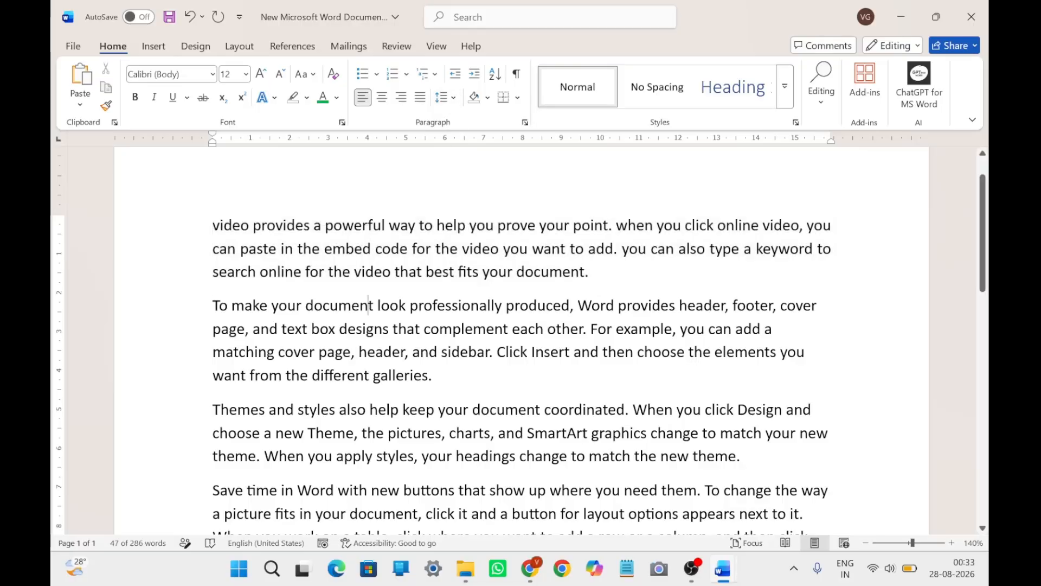
{"action": "left_click", "coordinate": [212, 226]}
{"action": "left_click_drag", "start_coordinate": [212, 226], "coordinate": [442, 380]}
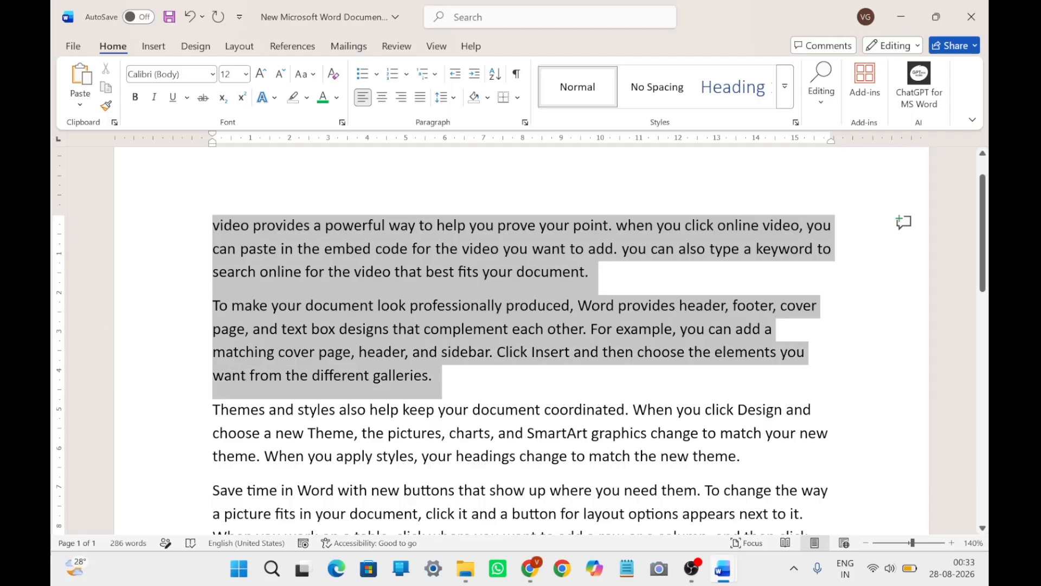
{"action": "left_click", "coordinate": [446, 99]}
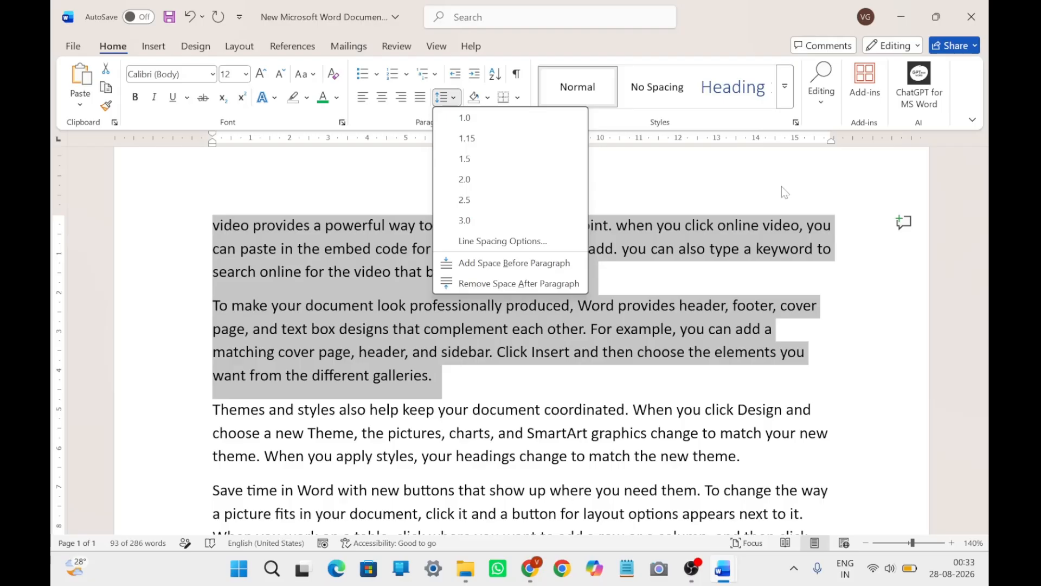
{"action": "left_click", "coordinate": [332, 257]}
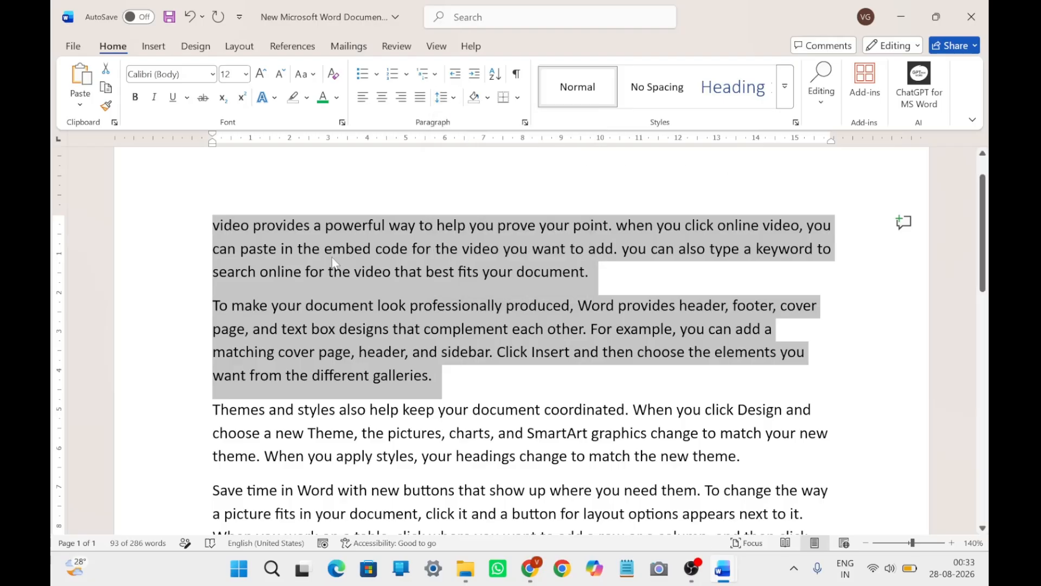
{"action": "left_click", "coordinate": [407, 251]}
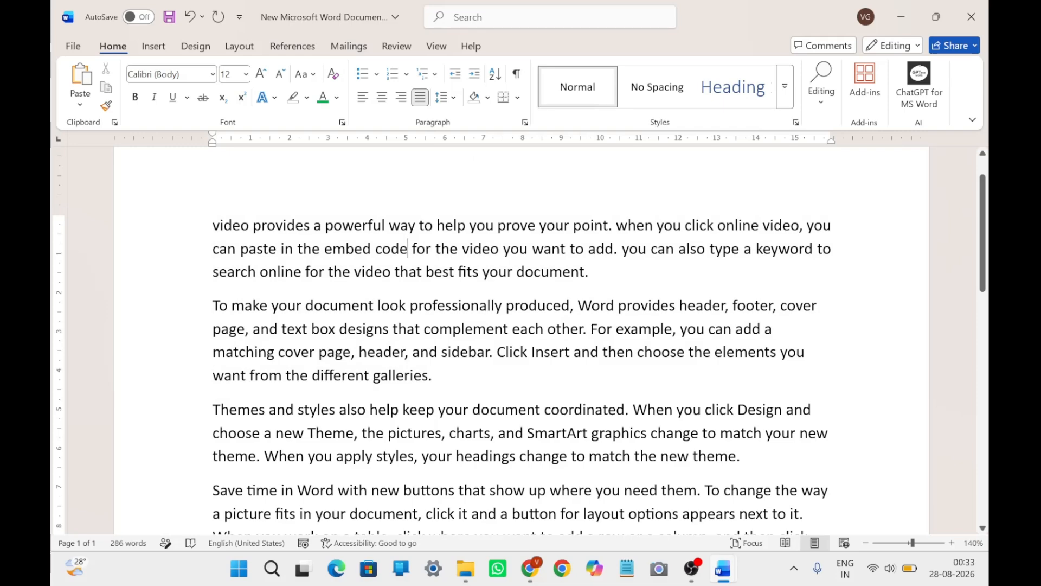
{"action": "left_click_drag", "start_coordinate": [532, 250], "coordinate": [560, 250]}
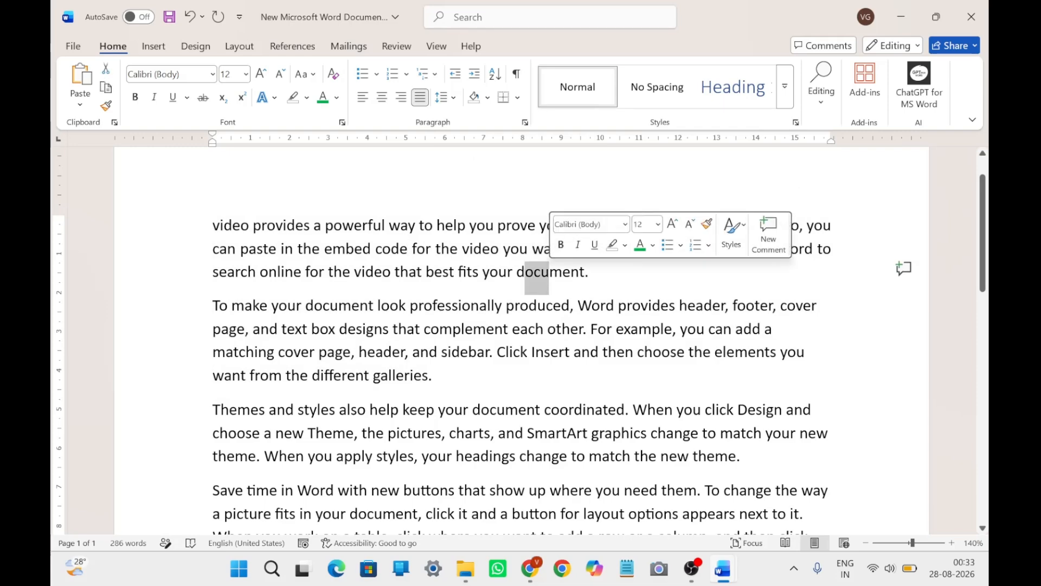
{"action": "left_click", "coordinate": [549, 271], "text": "shift"}
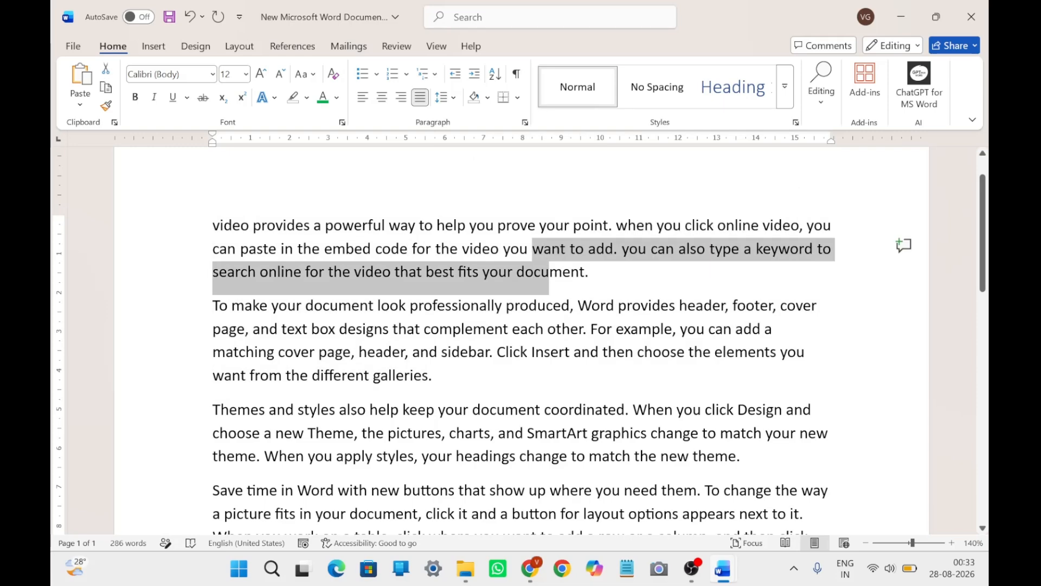
{"action": "left_click", "coordinate": [540, 271]}
{"action": "left_click_drag", "start_coordinate": [525, 272], "coordinate": [563, 273]}
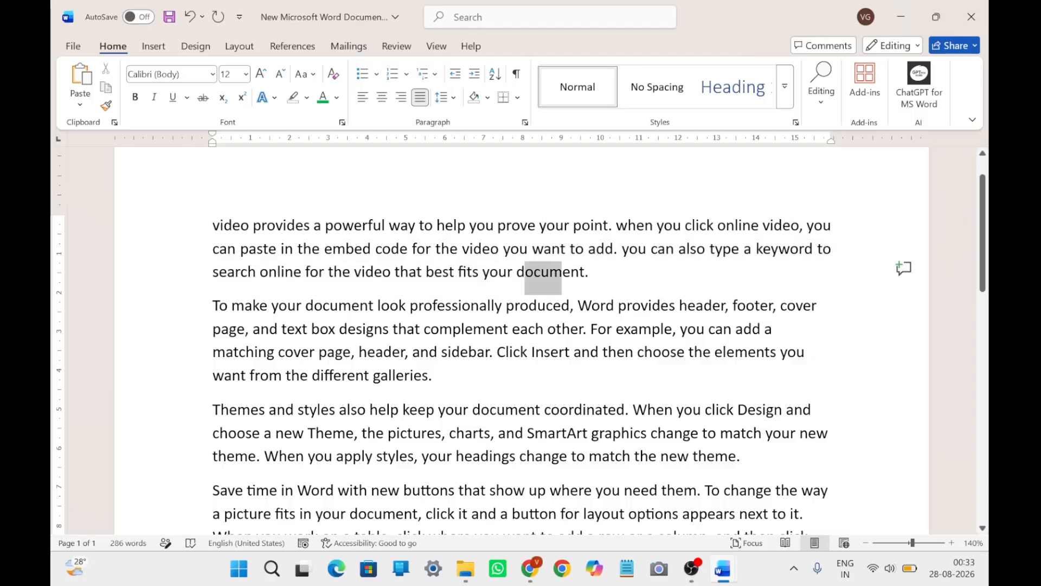
{"action": "left_click_drag", "start_coordinate": [537, 306], "coordinate": [560, 307]}
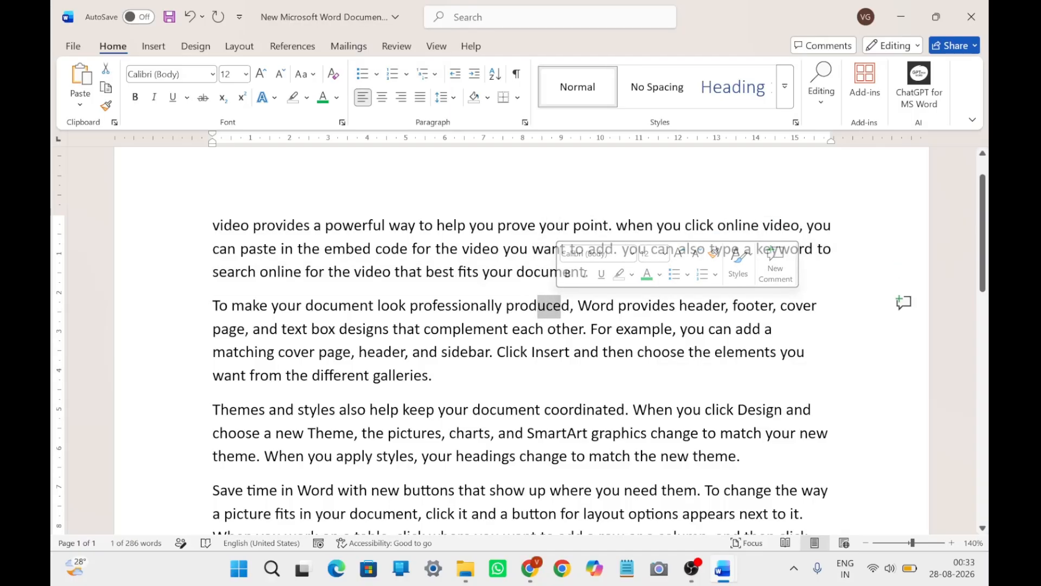
{"action": "left_click", "coordinate": [498, 272]}
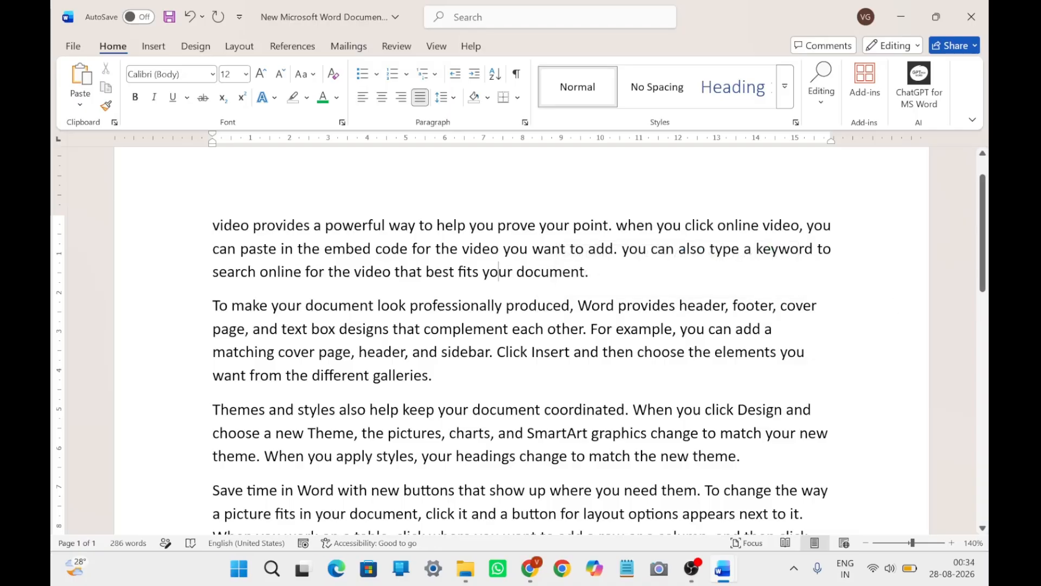
Step: Remove the space after the first paragraph
{"action": "left_click_drag", "start_coordinate": [584, 272], "coordinate": [482, 271]}
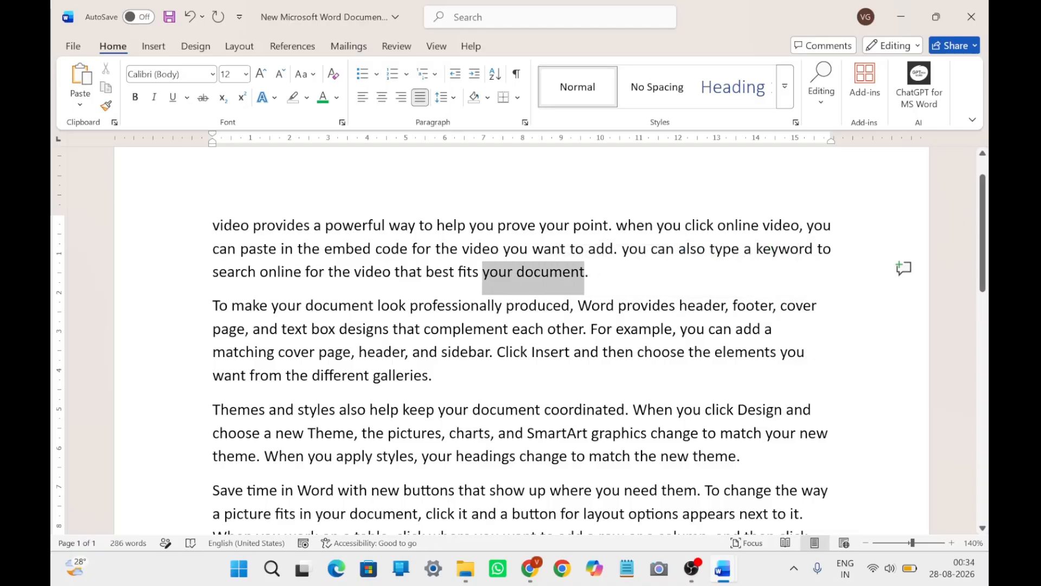
{"action": "left_click", "coordinate": [450, 102]}
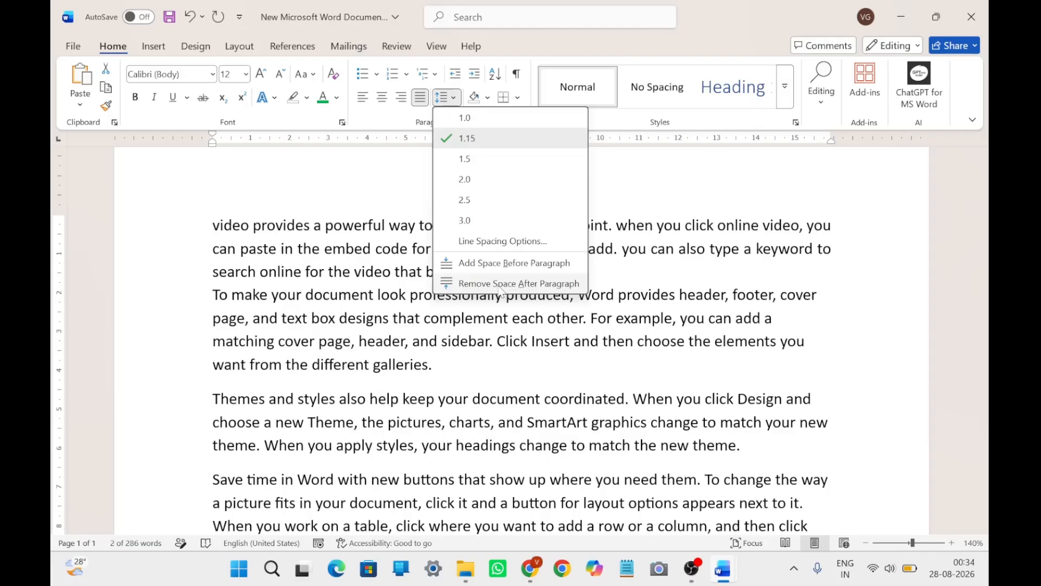
{"action": "left_click", "coordinate": [500, 291]}
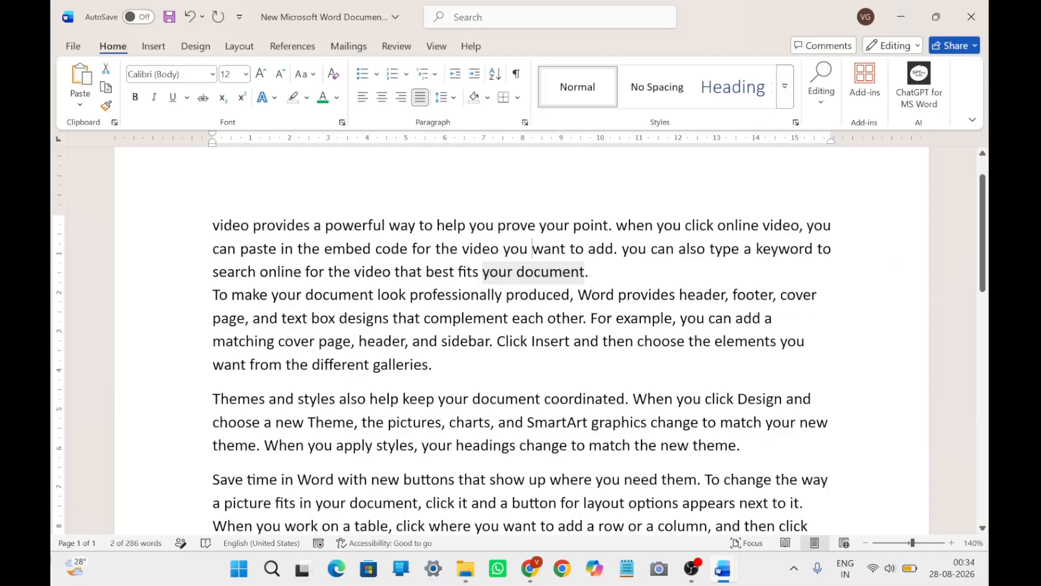
{"action": "left_click_drag", "start_coordinate": [532, 248], "coordinate": [538, 293]}
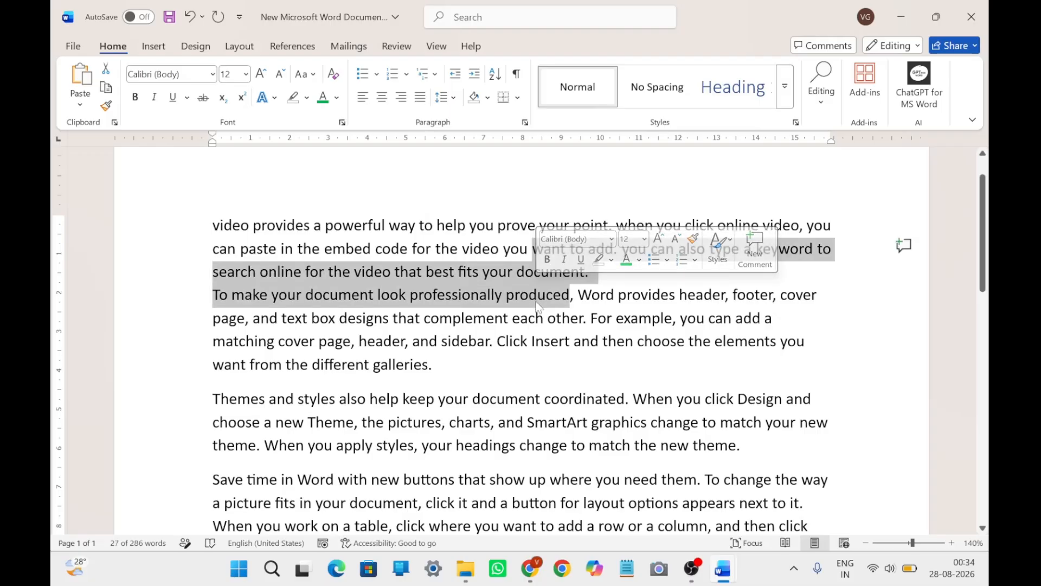
Step: Remove the space after the second and third paragraphs
{"action": "left_click_drag", "start_coordinate": [414, 362], "coordinate": [417, 401]}
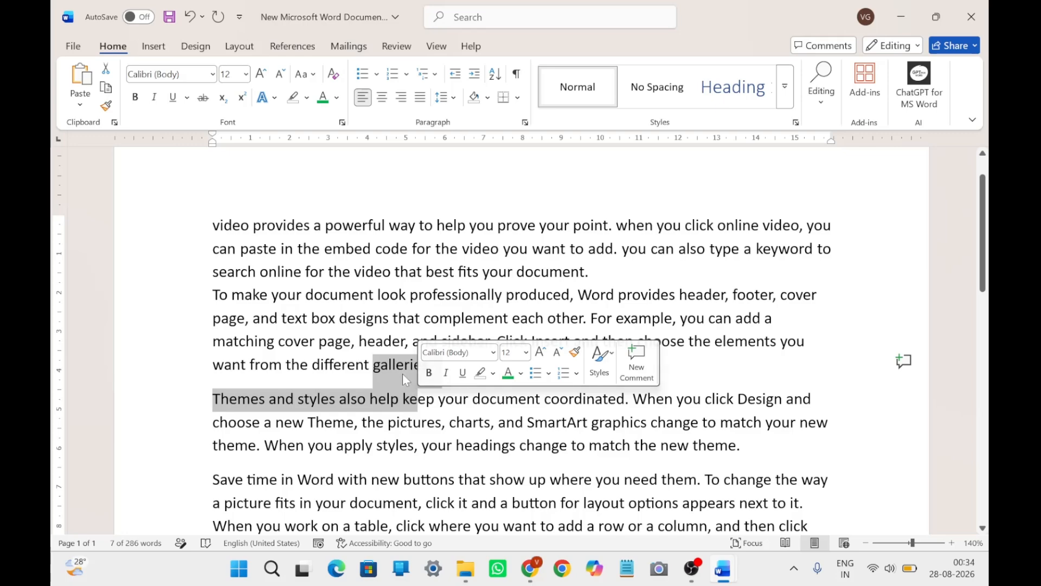
{"action": "left_click", "coordinate": [449, 101]}
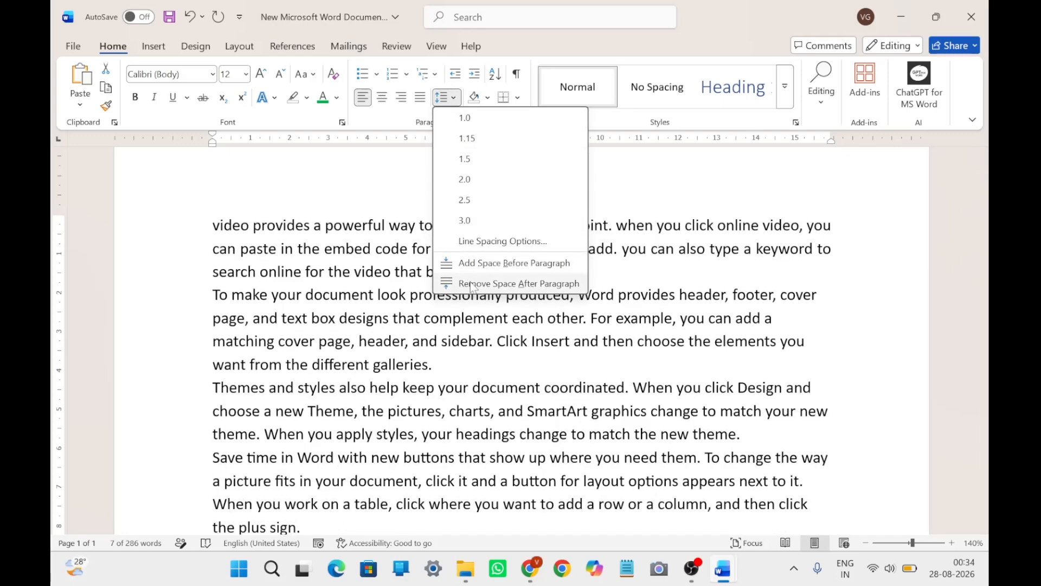
{"action": "left_click", "coordinate": [470, 283]}
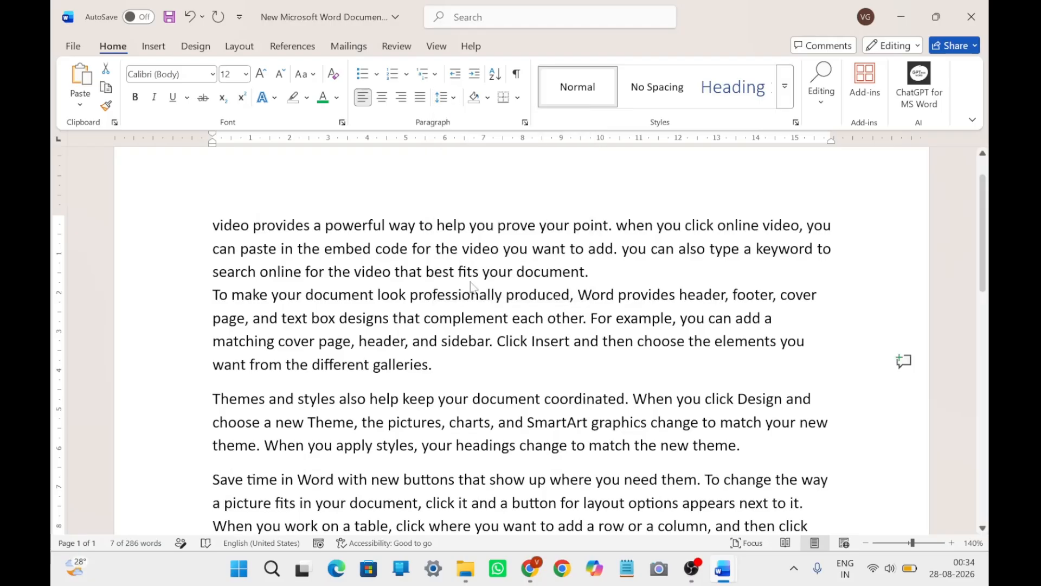
{"action": "left_click", "coordinate": [487, 294]}
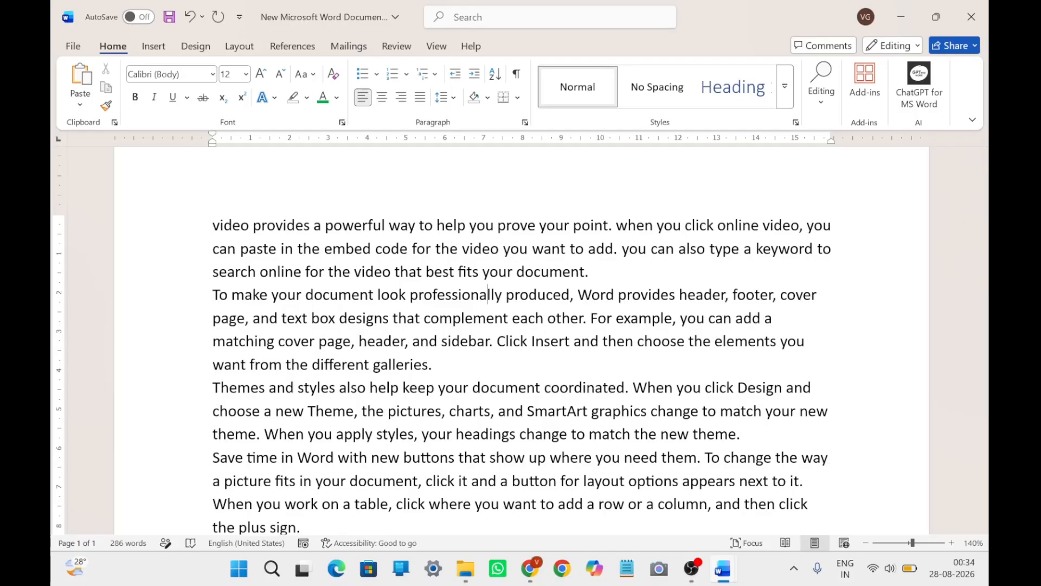
Step: Select the word "video" at the start of the document
{"action": "key", "text": "ctrl+Home"}
{"action": "key", "text": "shift+Right"}
{"action": "key", "text": "shift+Right"}
{"action": "key", "text": "shift+Right"}
{"action": "key", "text": "shift+Right"}
{"action": "key", "text": "shift+Right"}
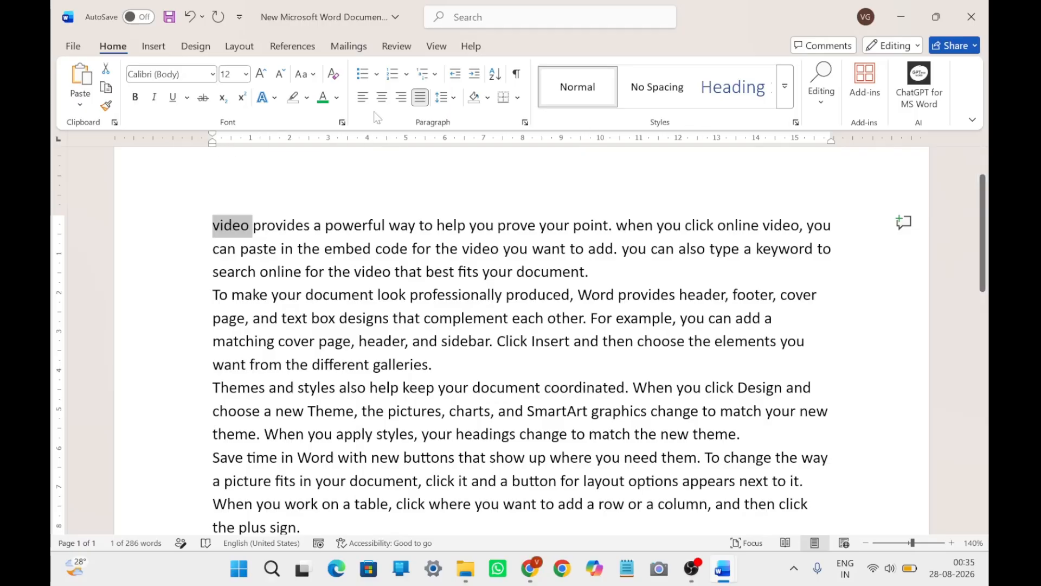
Step: Hide the ruler, show it again, and return to the Home formatting tools
{"action": "left_click", "coordinate": [437, 48]}
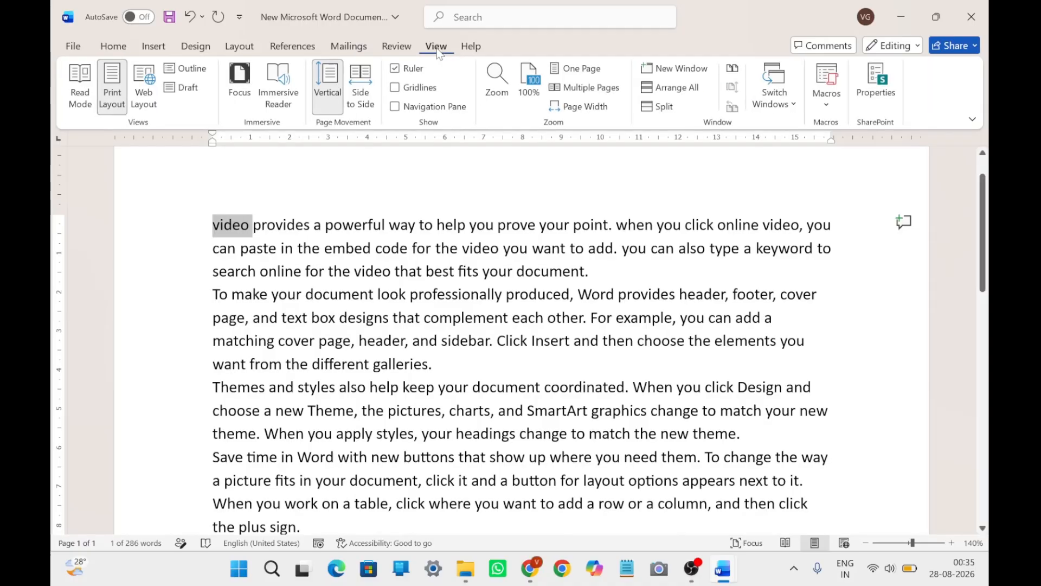
{"action": "left_click", "coordinate": [397, 70]}
{"action": "left_click", "coordinate": [397, 72]}
{"action": "left_click", "coordinate": [110, 46]}
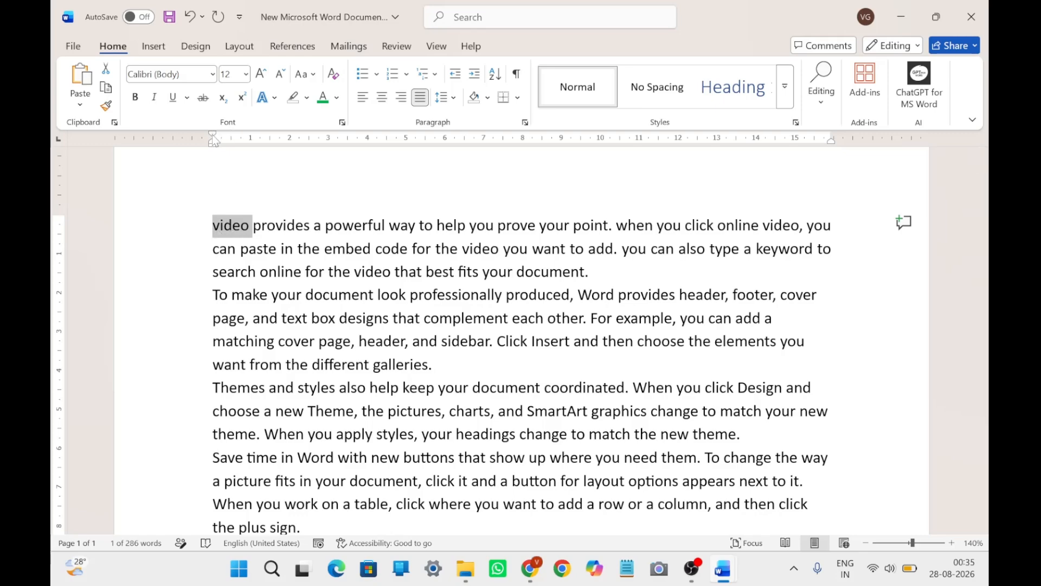
Step: Try a first-line indent and a 1 cm left indent on the first paragraph, and move the indents back to the margin
{"action": "left_click_drag", "start_coordinate": [213, 135], "coordinate": [245, 138]}
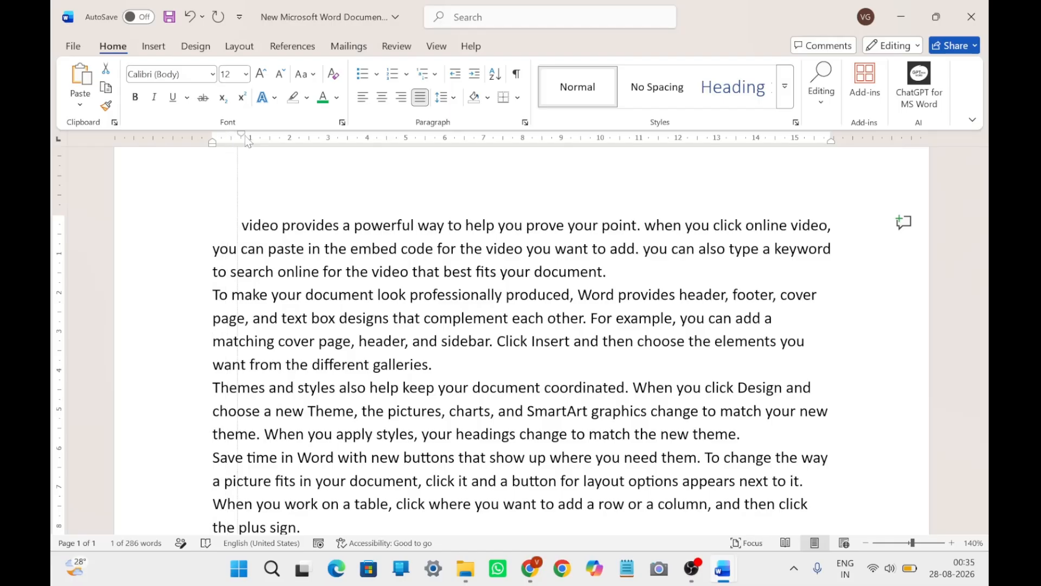
{"action": "mouse_move", "coordinate": [248, 141]}
{"action": "left_mouse_down"}
{"action": "mouse_move", "coordinate": [335, 146]}
{"action": "mouse_move", "coordinate": [218, 144]}
{"action": "mouse_move", "coordinate": [293, 149]}
{"action": "mouse_move", "coordinate": [253, 151]}
{"action": "mouse_move", "coordinate": [252, 135]}
{"action": "left_mouse_up"}
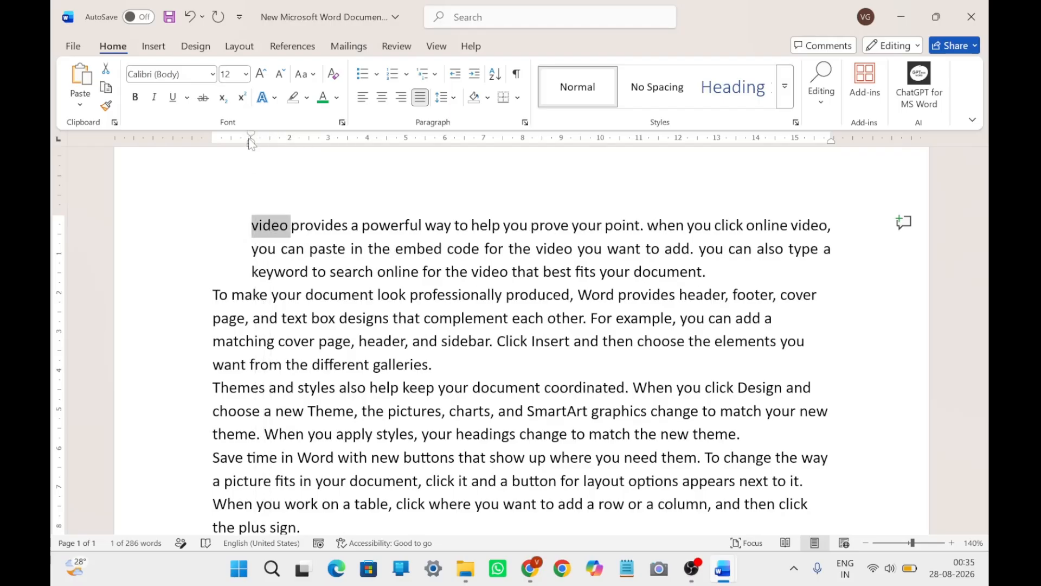
{"action": "left_click_drag", "start_coordinate": [251, 145], "coordinate": [216, 145]}
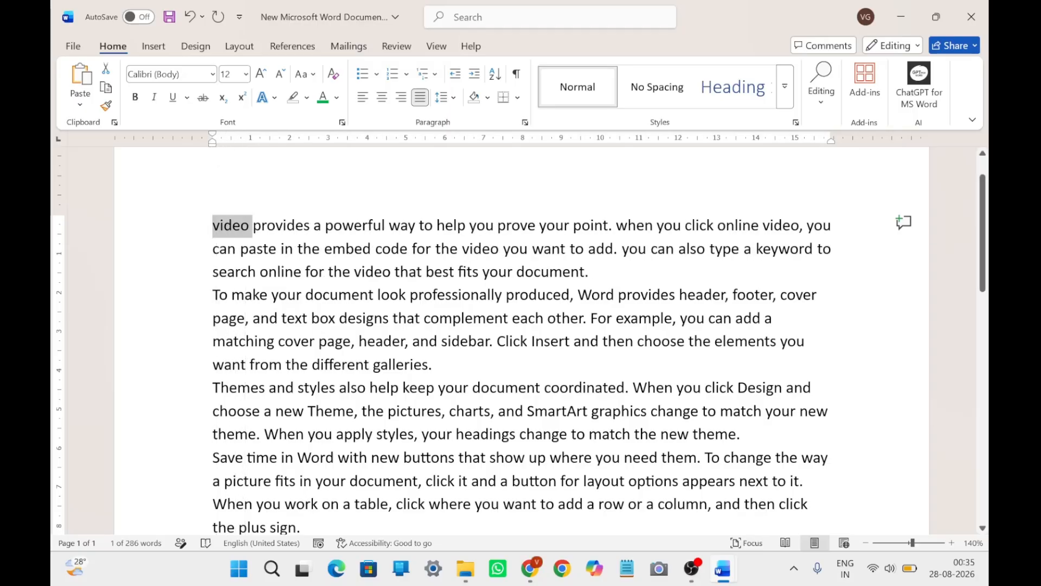
Step: Increase the first paragraph's indent by several levels, decrease it back to the margin, and deselect the text
{"action": "left_click", "coordinate": [215, 226]}
{"action": "left_click_drag", "start_coordinate": [214, 226], "coordinate": [259, 271]}
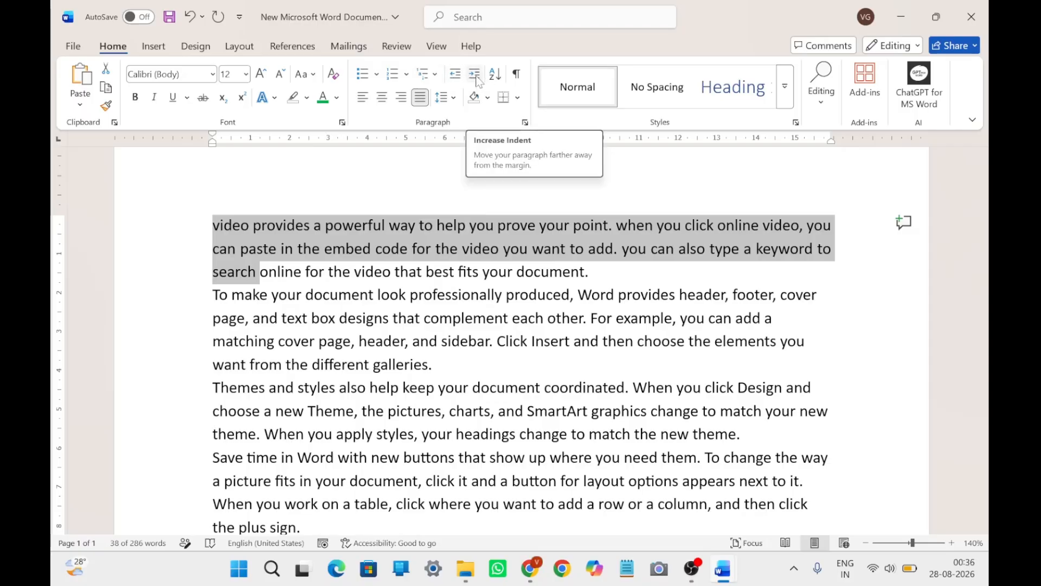
{"action": "left_click", "coordinate": [475, 75]}
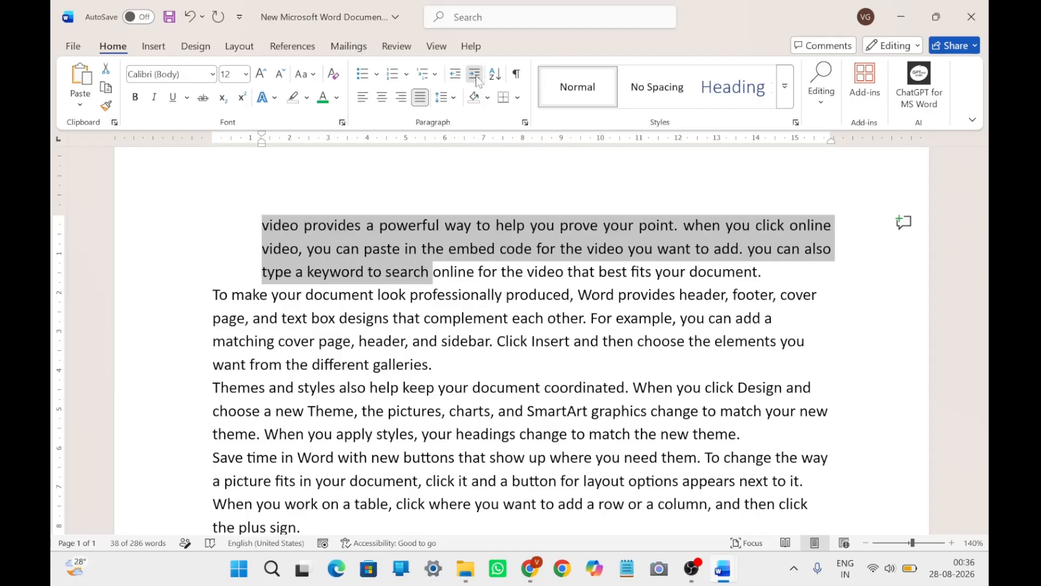
{"action": "left_click", "coordinate": [475, 75]}
{"action": "left_click", "coordinate": [475, 75]}
{"action": "left_click", "coordinate": [455, 76]}
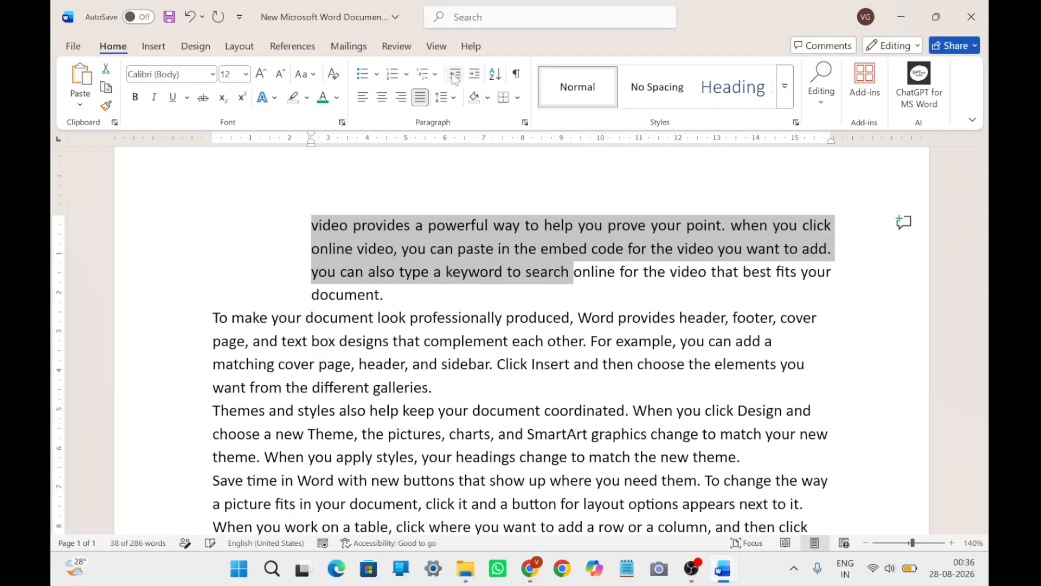
{"action": "left_click", "coordinate": [456, 76]}
{"action": "left_click", "coordinate": [455, 76]}
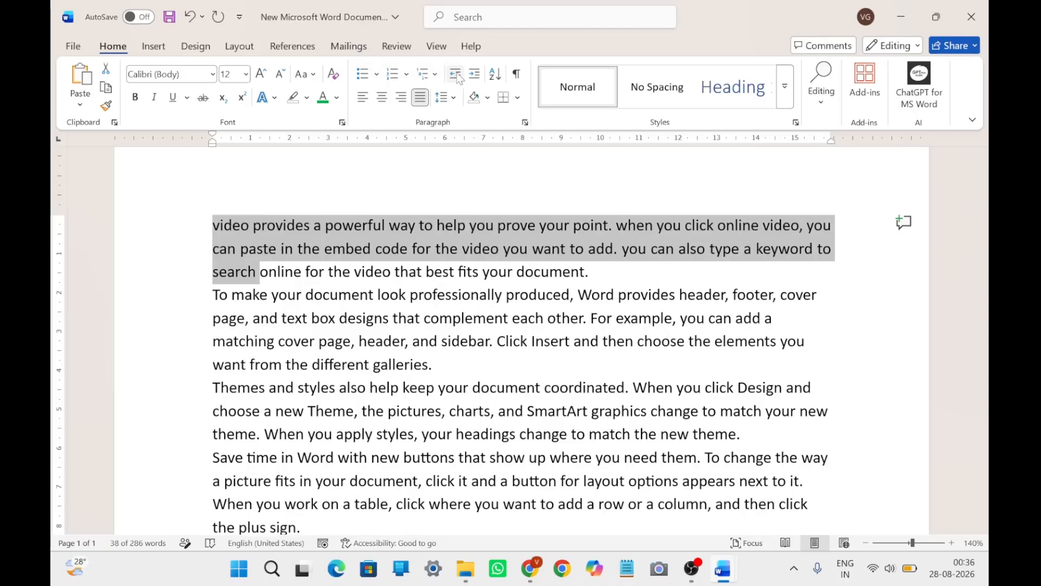
{"action": "left_click", "coordinate": [417, 271]}
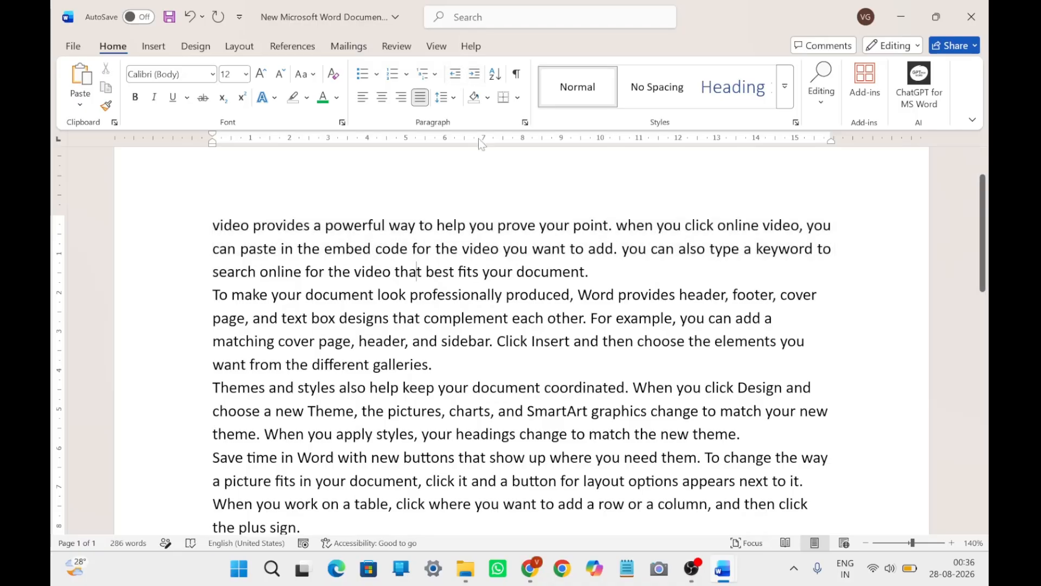
Step: Shade the second paragraph, beginning "To make your document look", with the black theme colour and deselect it
{"action": "left_click", "coordinate": [487, 97]}
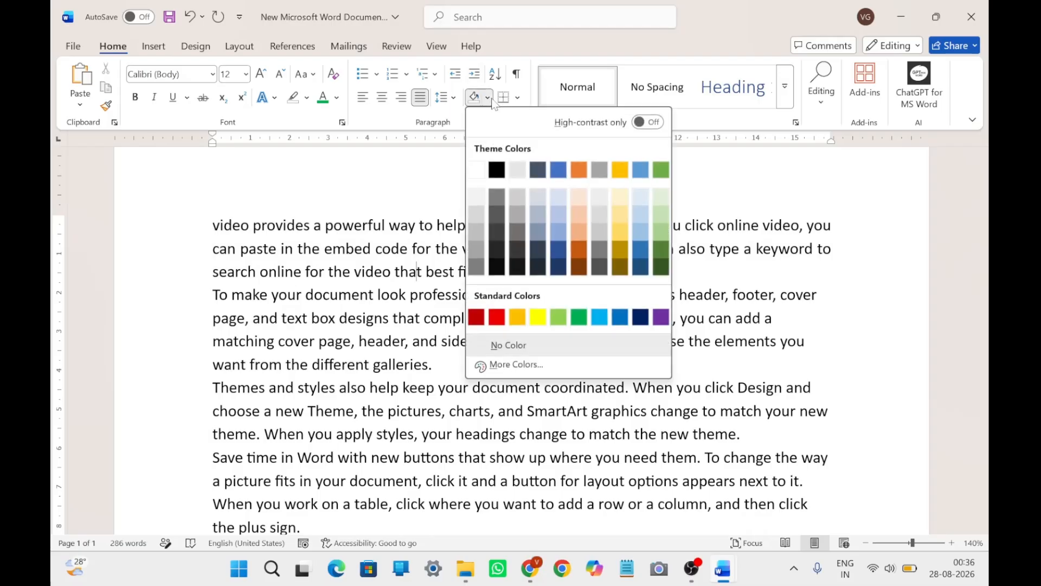
{"action": "left_click", "coordinate": [417, 272]}
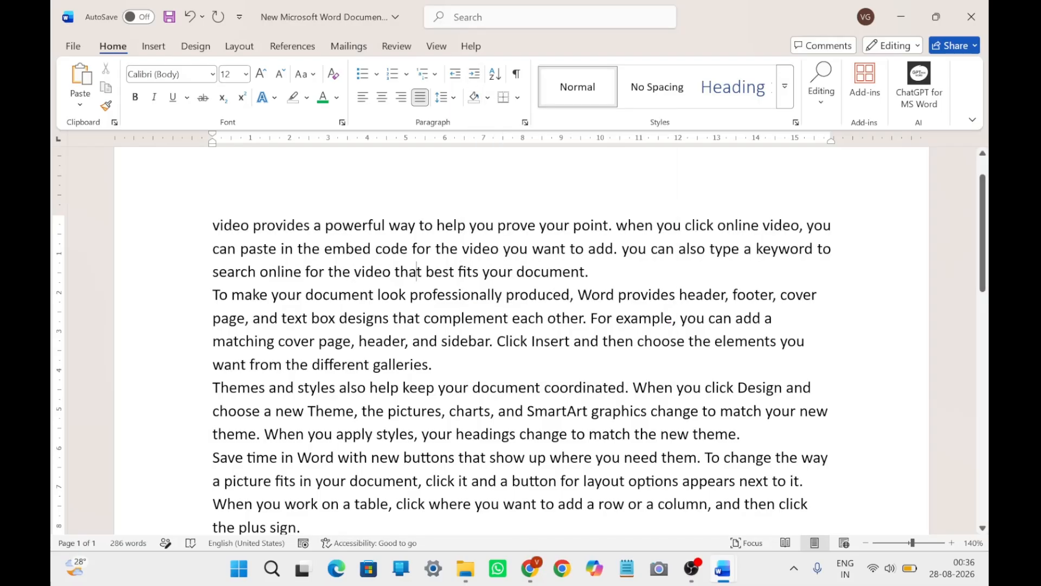
{"action": "mouse_move", "coordinate": [213, 225]}
{"action": "left_mouse_down"}
{"action": "mouse_move", "coordinate": [502, 250]}
{"action": "mouse_move", "coordinate": [517, 271]}
{"action": "left_mouse_up"}
{"action": "left_click", "coordinate": [487, 98]}
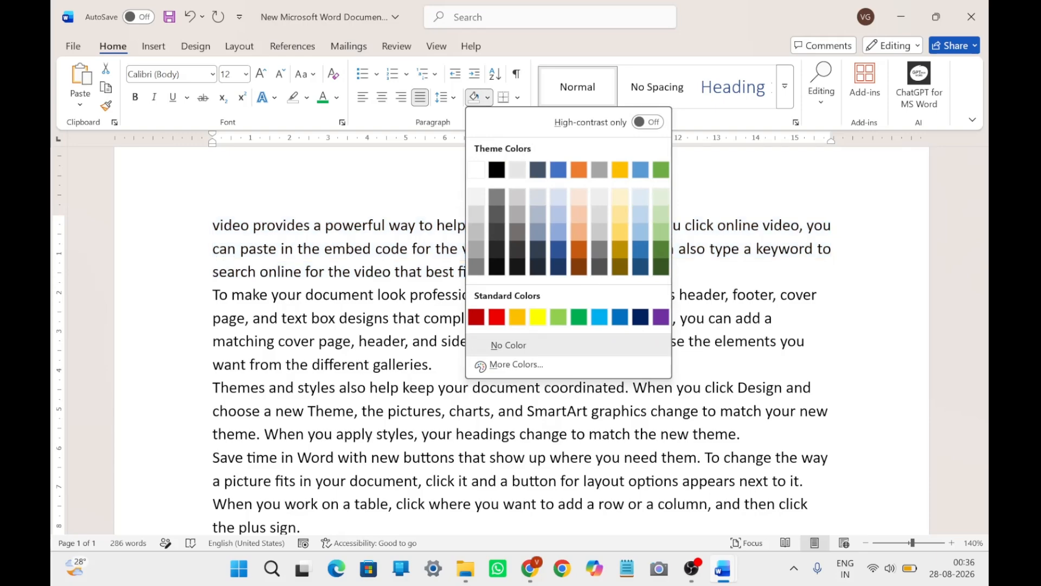
{"action": "left_click", "coordinate": [196, 297]}
{"action": "mouse_move", "coordinate": [196, 298]}
{"action": "left_mouse_down"}
{"action": "mouse_move", "coordinate": [310, 296]}
{"action": "mouse_move", "coordinate": [434, 379]}
{"action": "mouse_move", "coordinate": [466, 366]}
{"action": "left_mouse_up"}
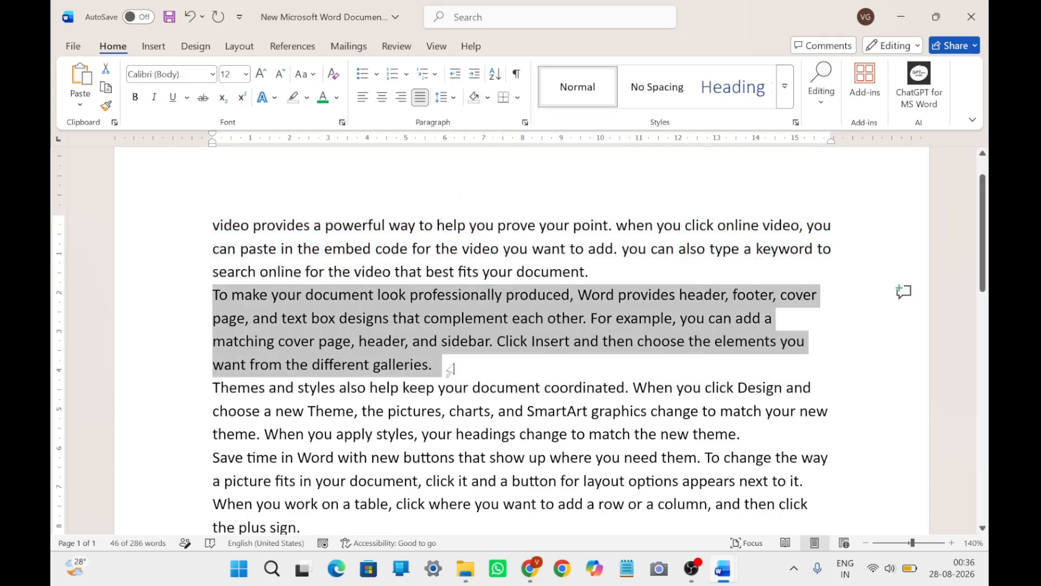
{"action": "left_click", "coordinate": [487, 98]}
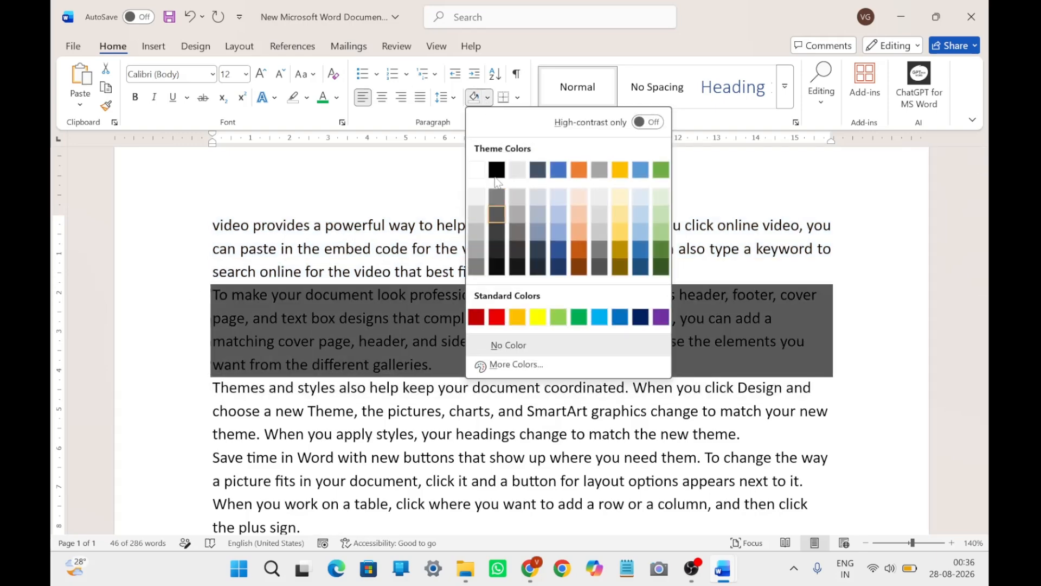
{"action": "left_click", "coordinate": [498, 169]}
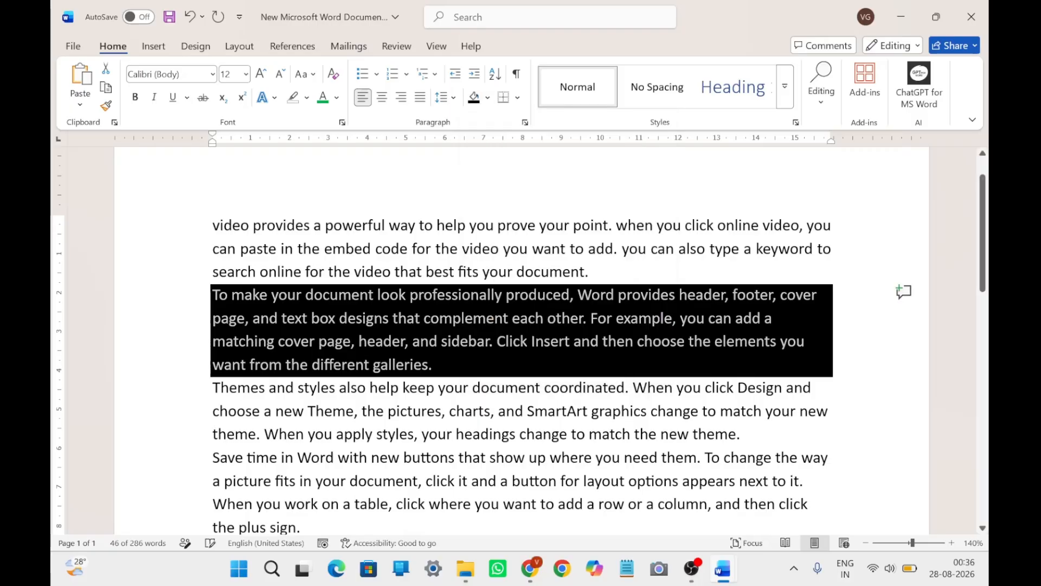
{"action": "left_click", "coordinate": [416, 318]}
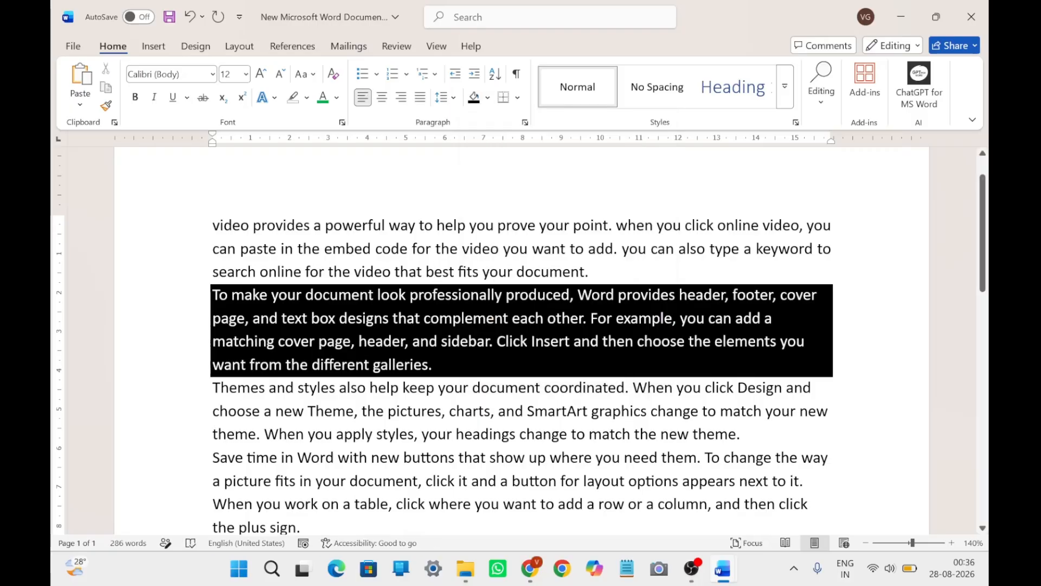
Step: Apply All Borders to the whole first paragraph and deselect the text
{"action": "left_click_drag", "start_coordinate": [589, 272], "coordinate": [314, 225]}
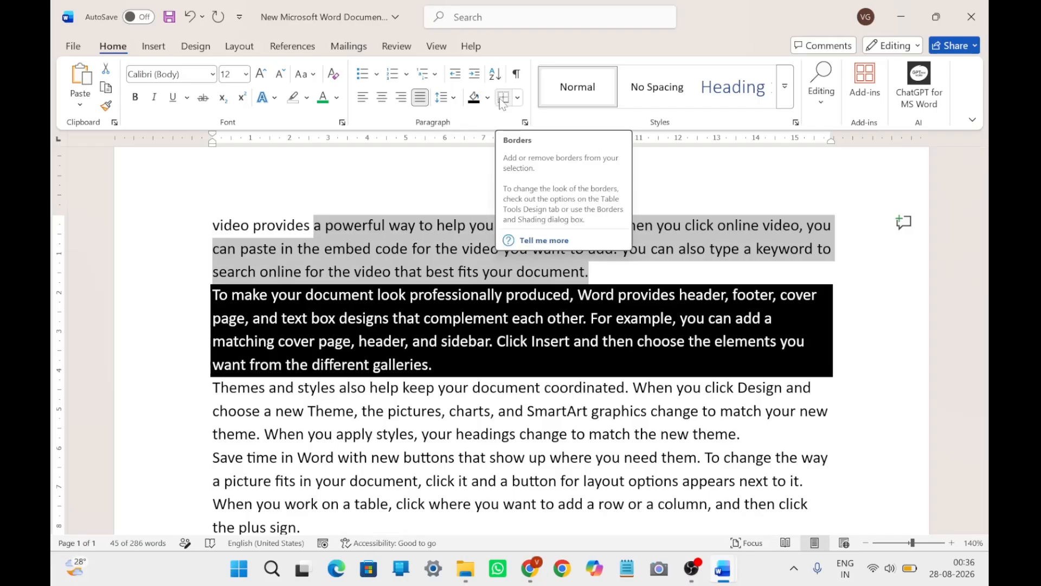
{"action": "left_click", "coordinate": [260, 319]}
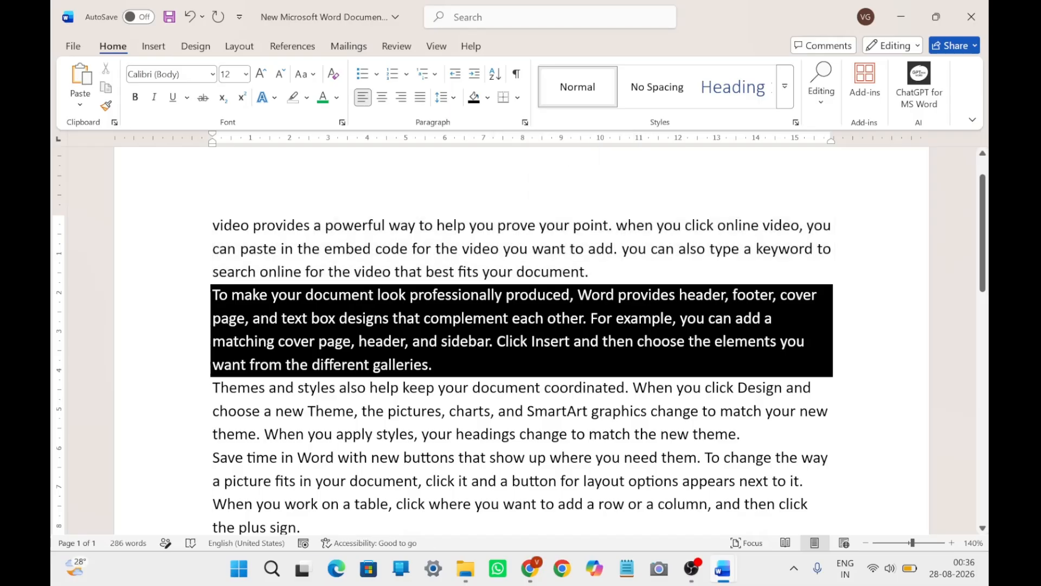
{"action": "left_click_drag", "start_coordinate": [212, 225], "coordinate": [599, 272]}
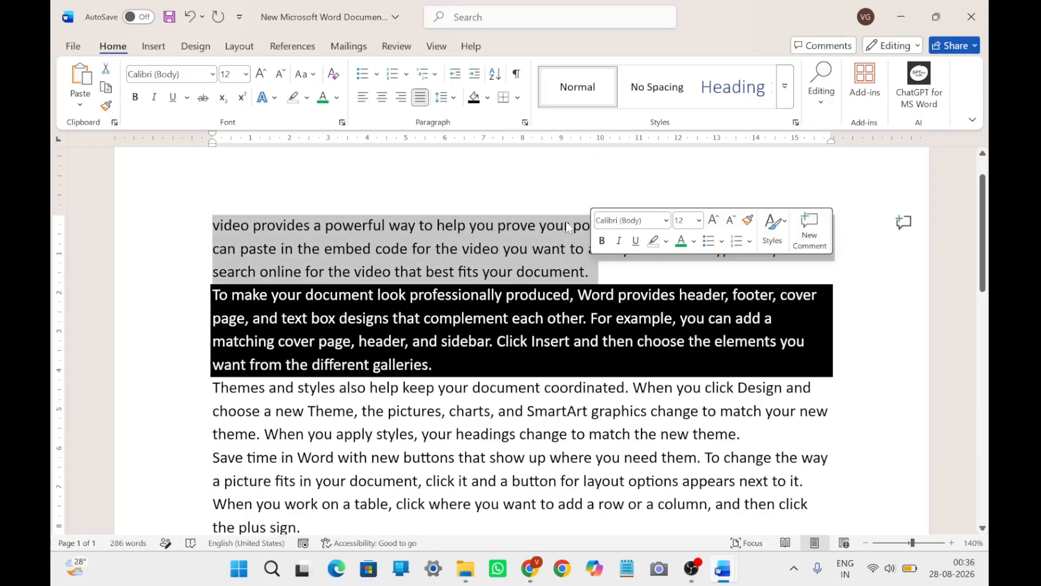
{"action": "left_click", "coordinate": [518, 98]}
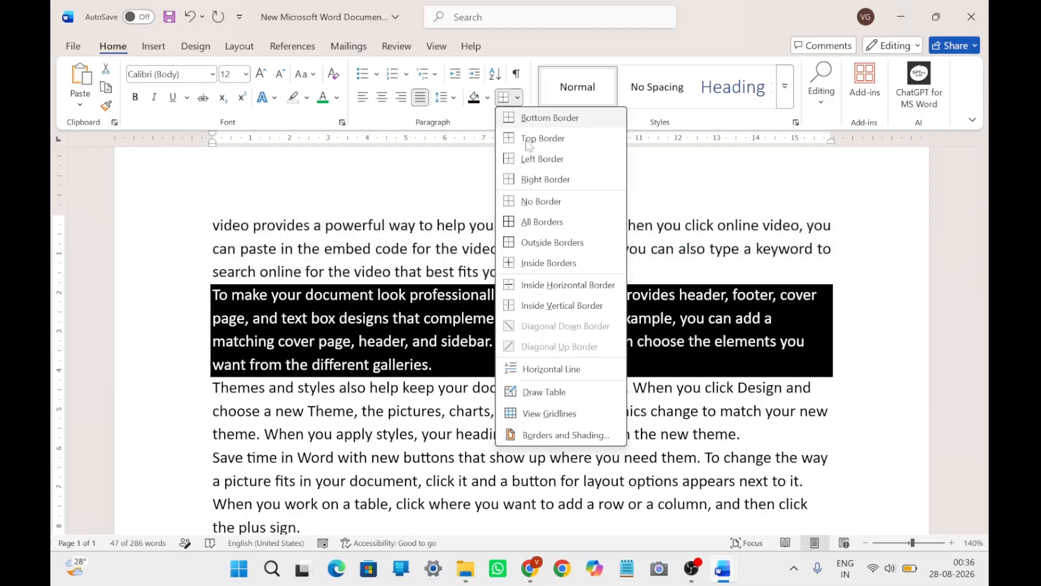
{"action": "left_click", "coordinate": [531, 222]}
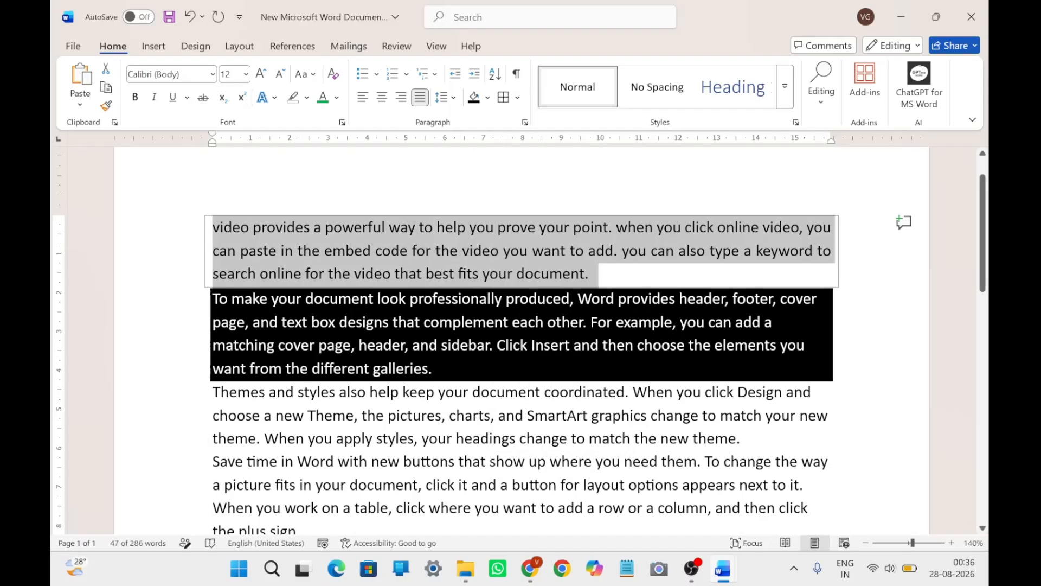
{"action": "left_click", "coordinate": [506, 392]}
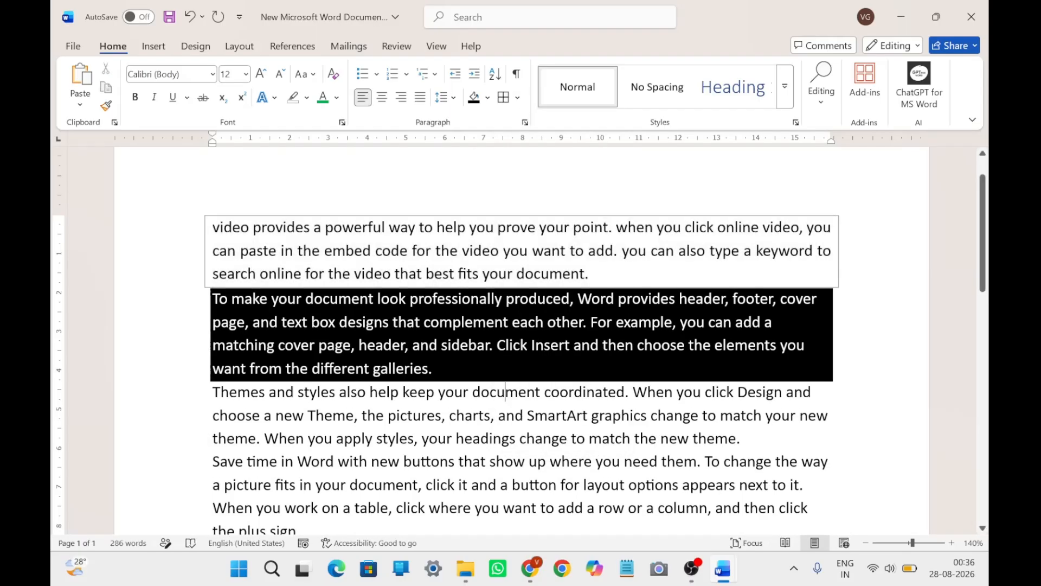
Step: Sort the document's paragraphs as text in ascending order, with no header row
{"action": "left_click", "coordinate": [495, 74]}
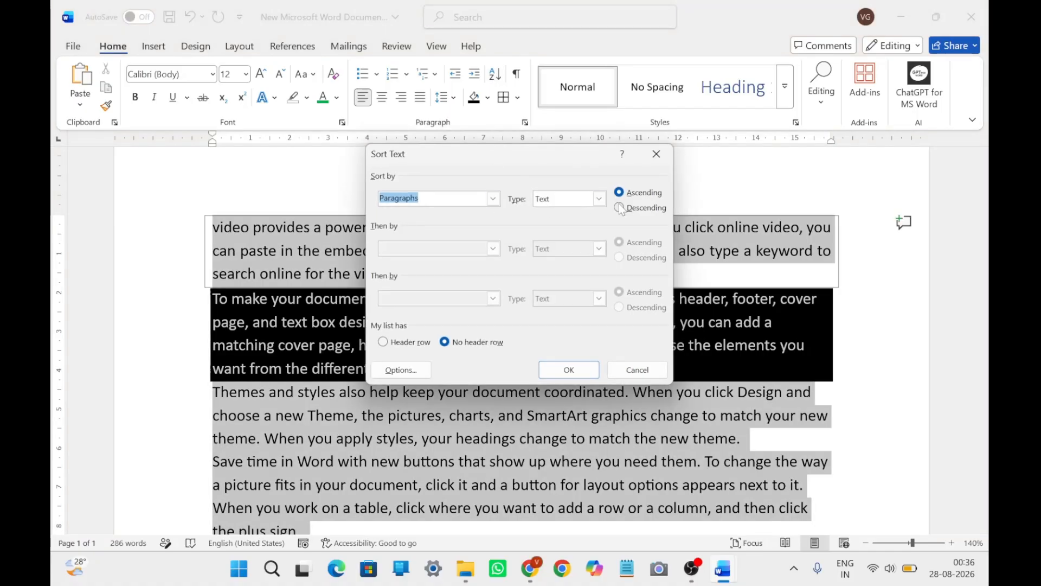
{"action": "left_click", "coordinate": [599, 198]}
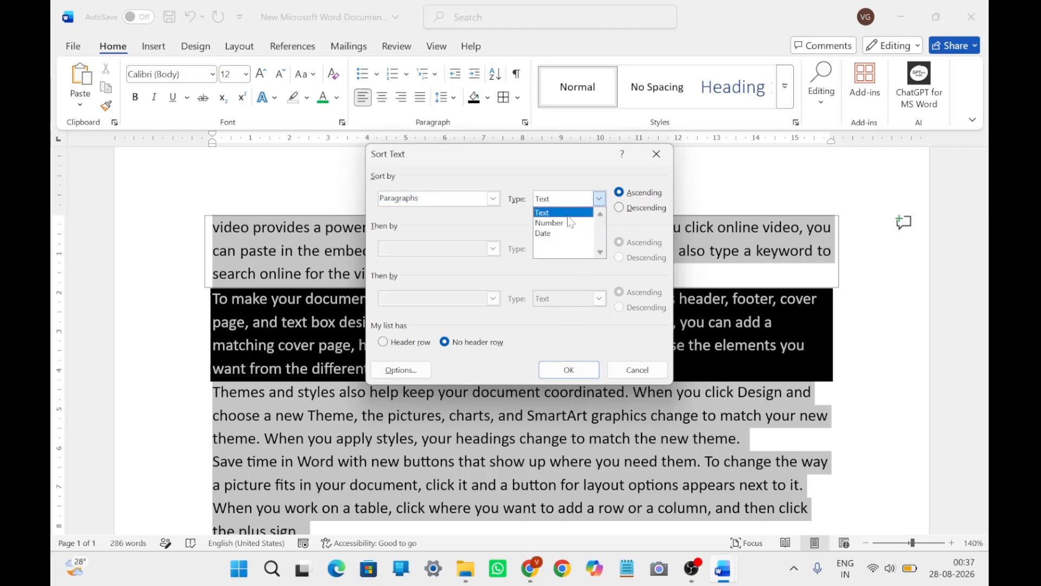
{"action": "left_click", "coordinate": [566, 213]}
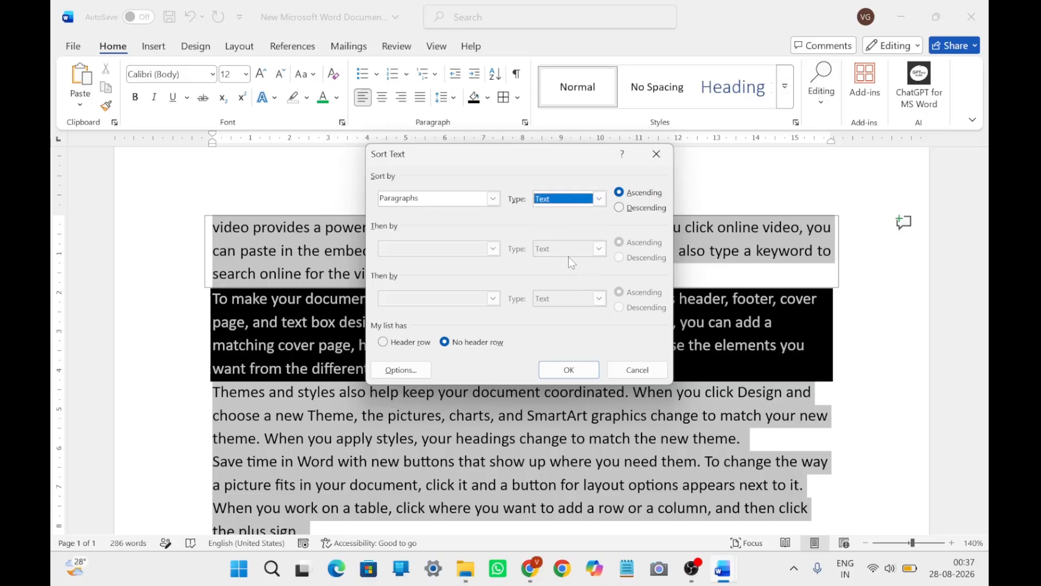
{"action": "left_click", "coordinate": [569, 369]}
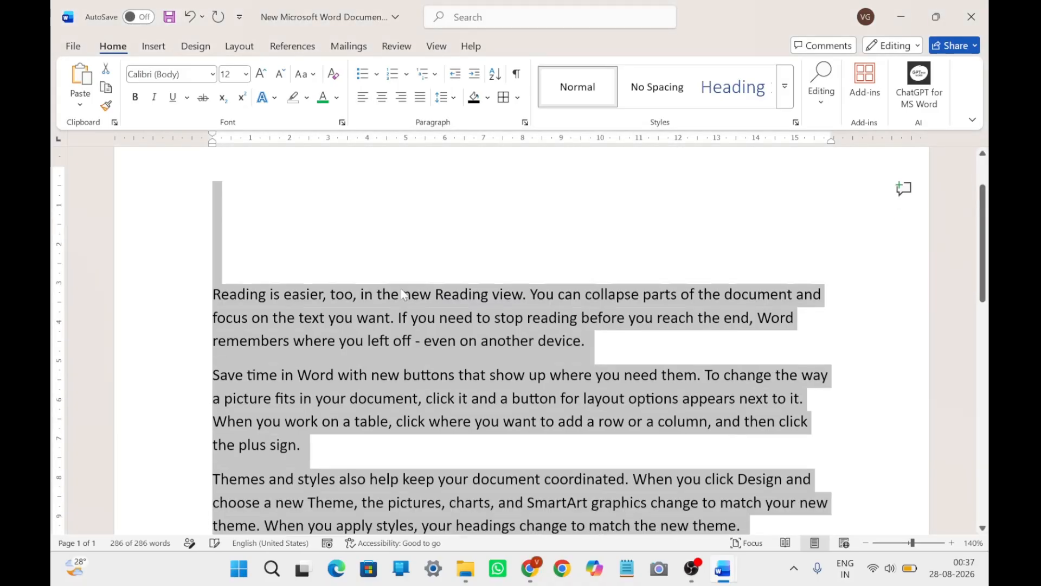
Step: Examine the first letters of the sorted paragraphs to check their order from the start to the end of the document
{"action": "scroll", "coordinate": [350, 255], "scroll_direction": "down", "scroll_amount": 1}
{"action": "scroll", "coordinate": [350, 255], "scroll_direction": "down", "scroll_amount": 2}
{"action": "scroll", "coordinate": [350, 255], "scroll_direction": "up", "scroll_amount": 4}
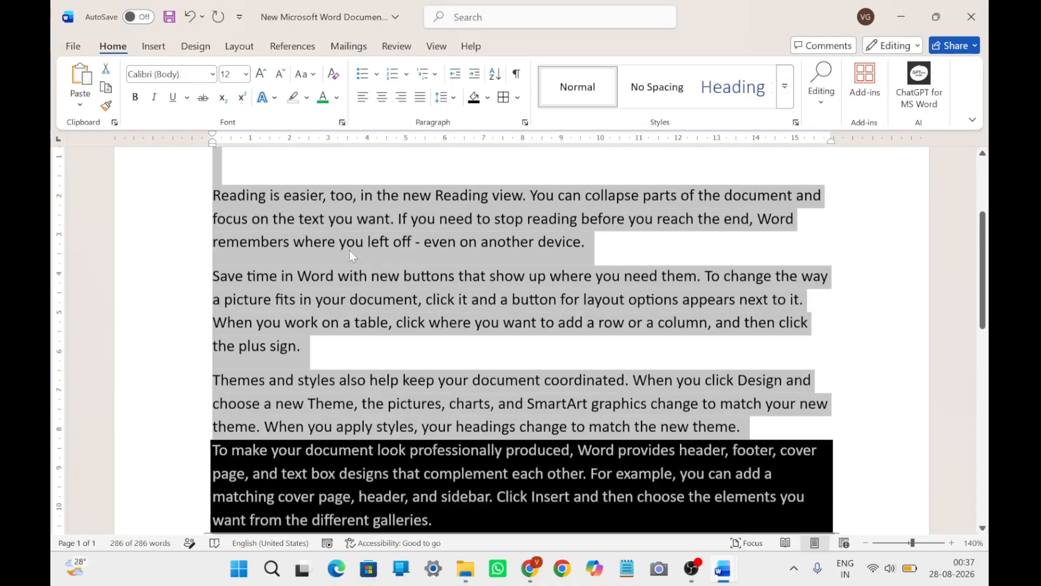
{"action": "scroll", "coordinate": [291, 262], "scroll_direction": "down", "scroll_amount": 2}
{"action": "scroll", "coordinate": [291, 256], "scroll_direction": "down", "scroll_amount": 1}
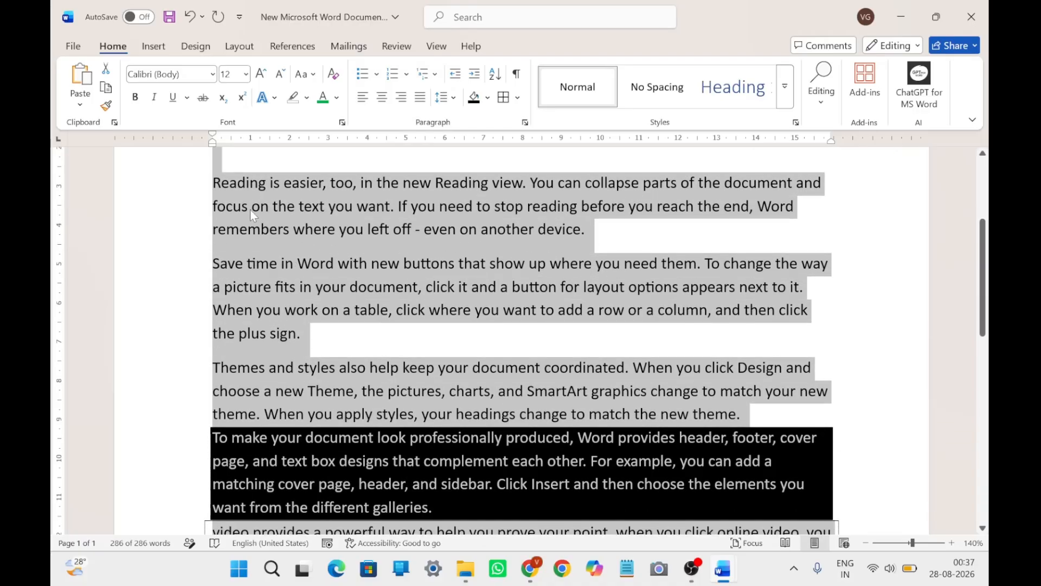
{"action": "left_click", "coordinate": [217, 184]}
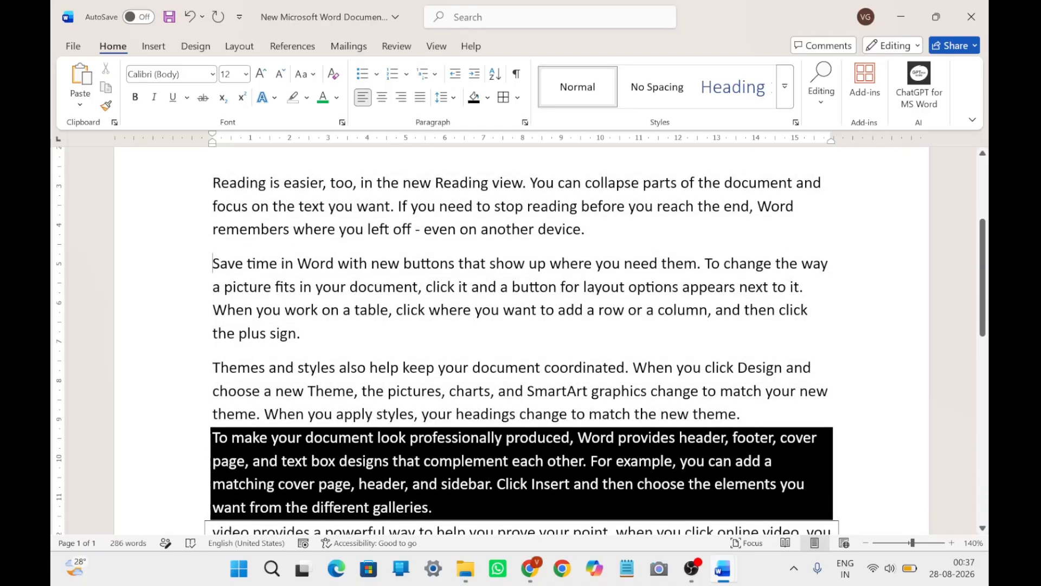
{"action": "scroll", "coordinate": [521, 340], "scroll_direction": "down", "scroll_amount": 2}
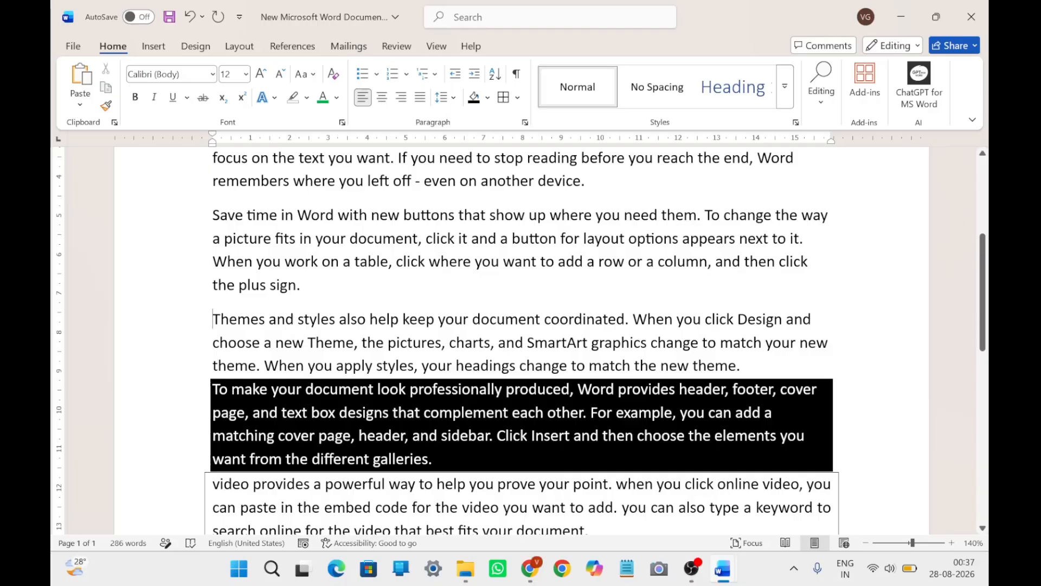
{"action": "left_click_drag", "start_coordinate": [213, 389], "coordinate": [223, 388]}
{"action": "scroll", "coordinate": [229, 389], "scroll_direction": "down", "scroll_amount": 2}
{"action": "left_click", "coordinate": [198, 459]}
{"action": "scroll", "coordinate": [198, 459], "scroll_direction": "up", "scroll_amount": 3}
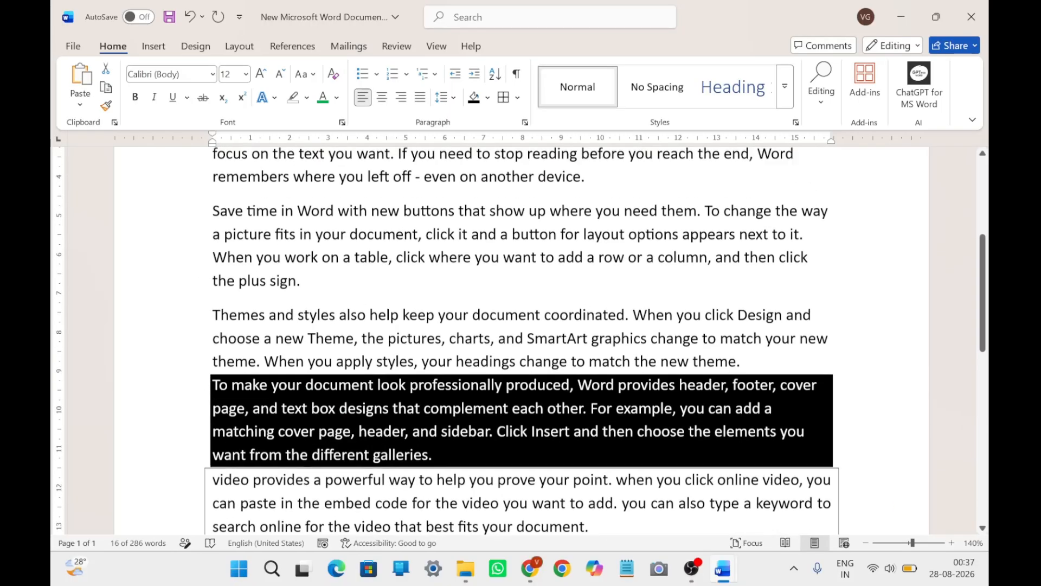
{"action": "scroll", "coordinate": [521, 340], "scroll_direction": "up", "scroll_amount": 1}
{"action": "scroll", "coordinate": [521, 340], "scroll_direction": "down", "scroll_amount": 2}
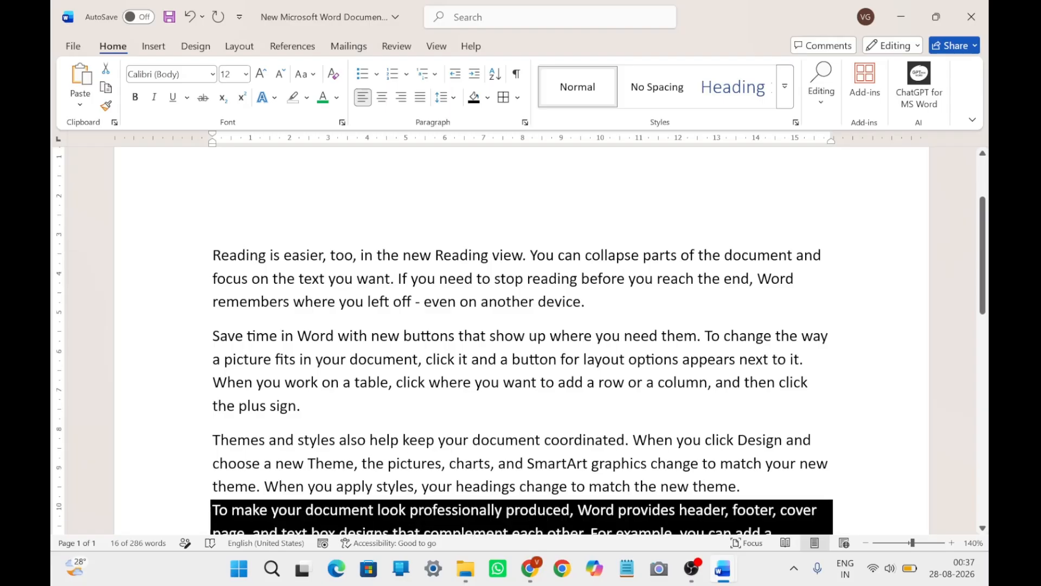
{"action": "left_click", "coordinate": [212, 232]}
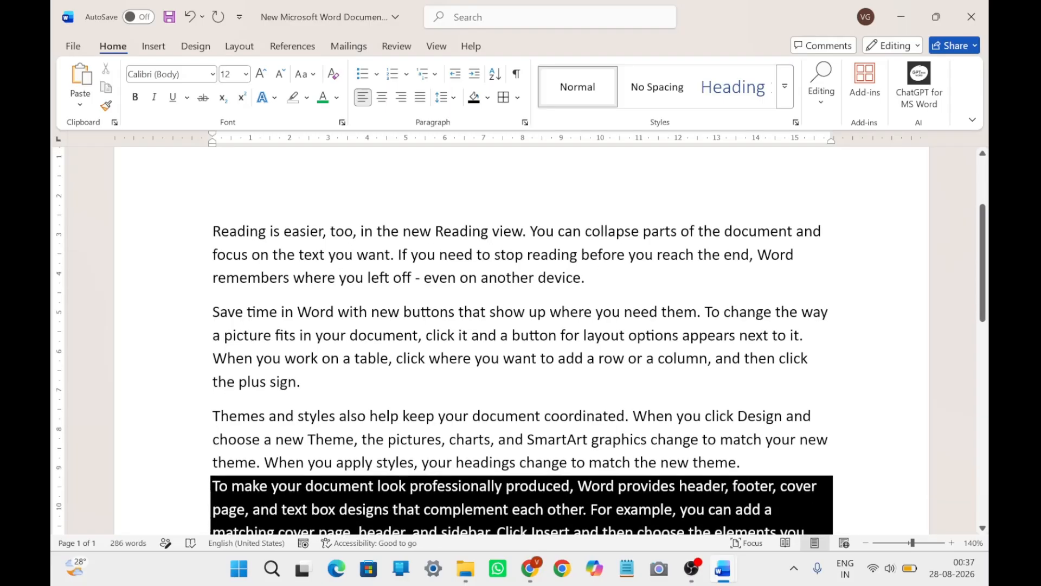
{"action": "scroll", "coordinate": [521, 340], "scroll_direction": "down", "scroll_amount": 4}
{"action": "left_click", "coordinate": [220, 388]}
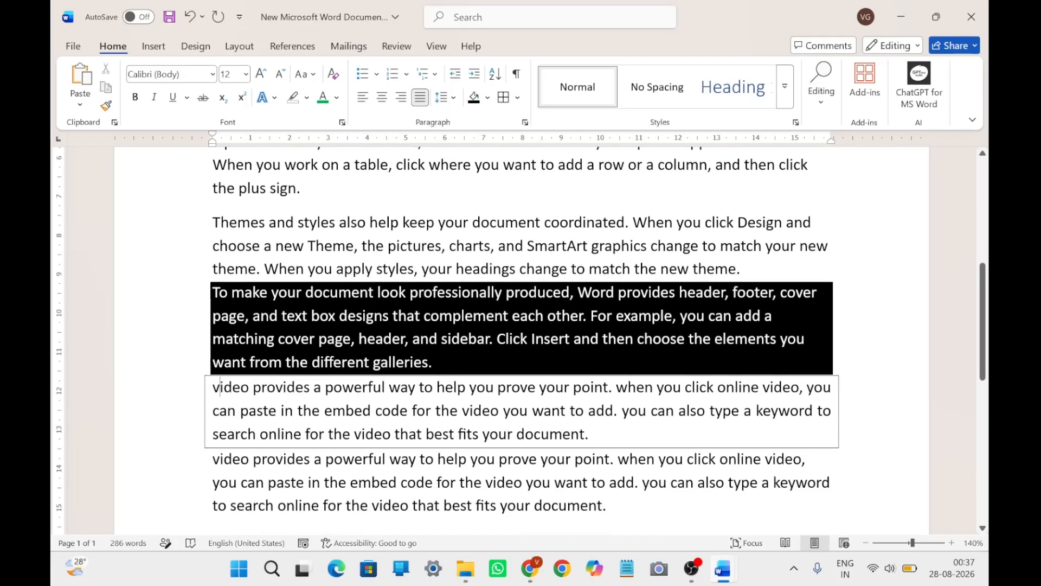
Step: Sort the document's paragraphs as text in descending order and check the order of their first letters
{"action": "left_click", "coordinate": [494, 74]}
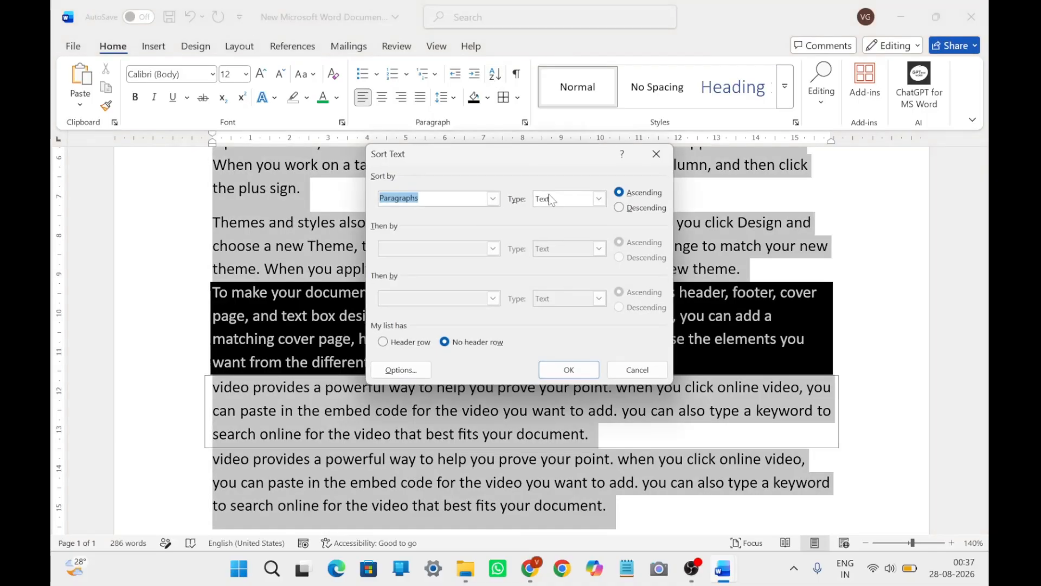
{"action": "left_click", "coordinate": [619, 208]}
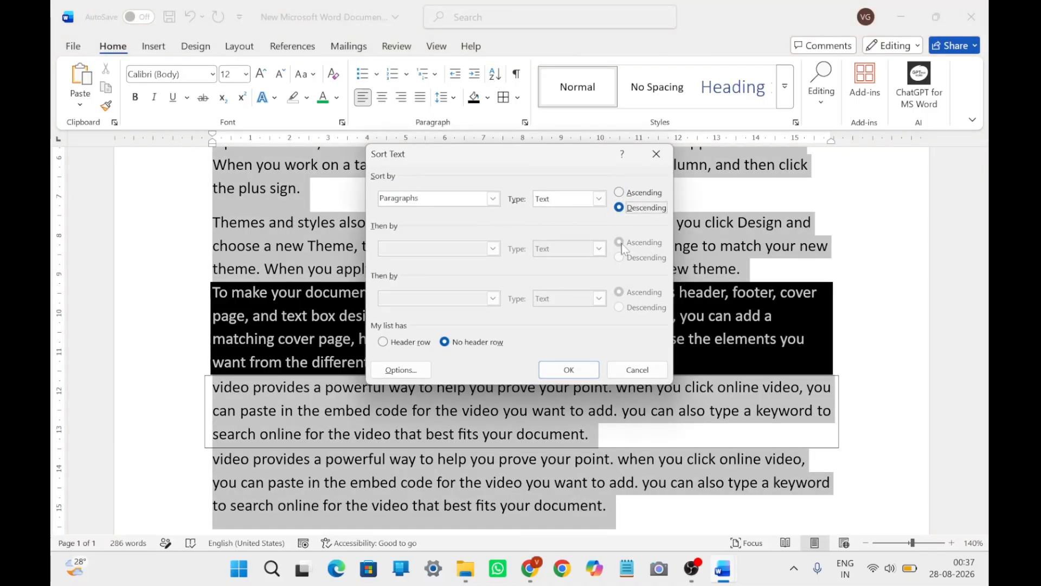
{"action": "left_click", "coordinate": [597, 369]}
{"action": "scroll", "coordinate": [239, 268], "scroll_direction": "up", "scroll_amount": 3}
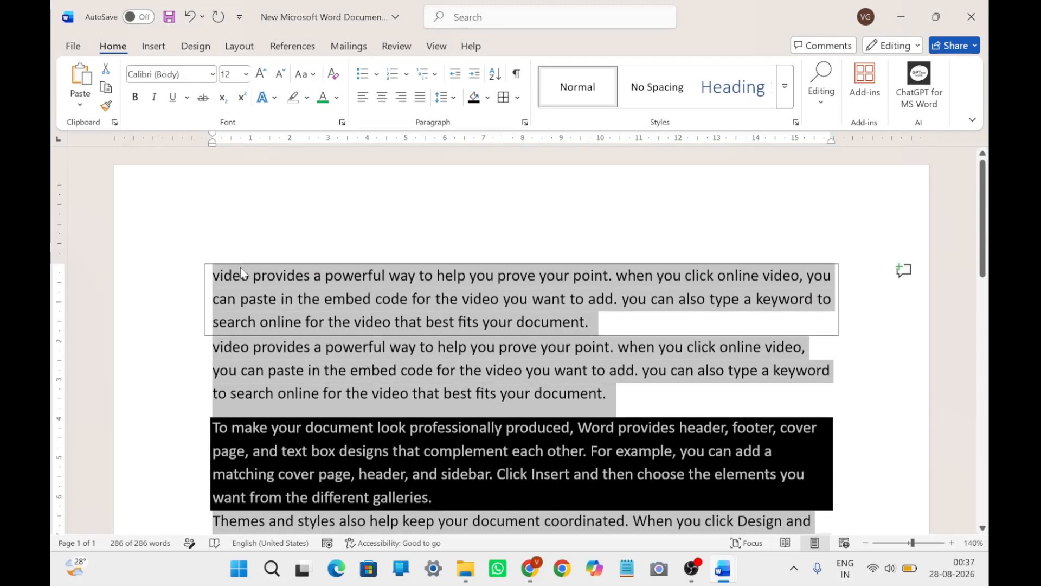
{"action": "left_click", "coordinate": [220, 275]}
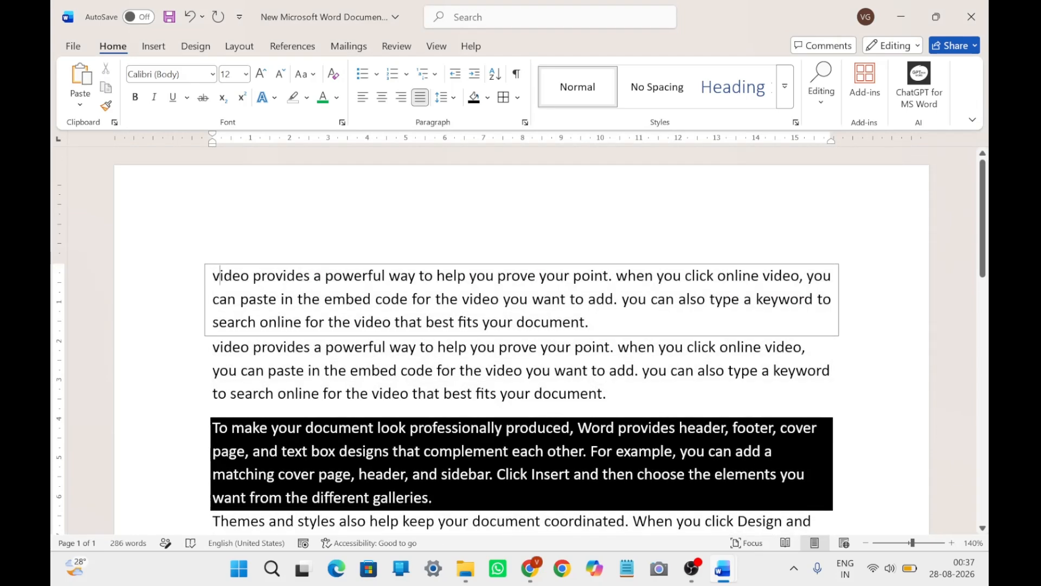
{"action": "left_click", "coordinate": [220, 346]}
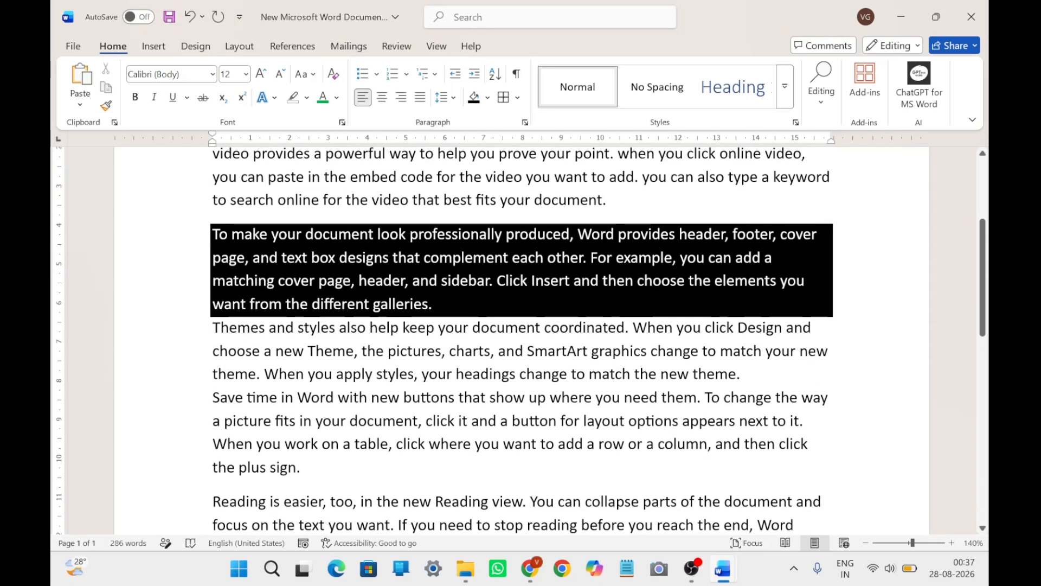
{"action": "scroll", "coordinate": [521, 336], "scroll_direction": "up", "scroll_amount": 2}
{"action": "scroll", "coordinate": [521, 336], "scroll_direction": "up", "scroll_amount": 1}
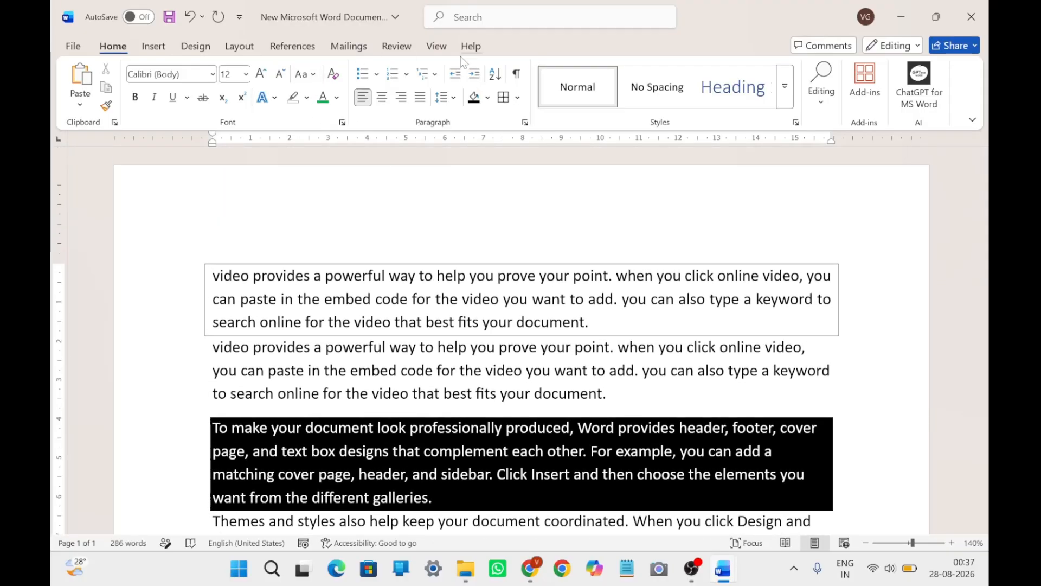
Step: Clear all formatting from the first three paragraphs, including the border and black shading, and deselect them
{"action": "left_click_drag", "start_coordinate": [200, 269], "coordinate": [534, 506]}
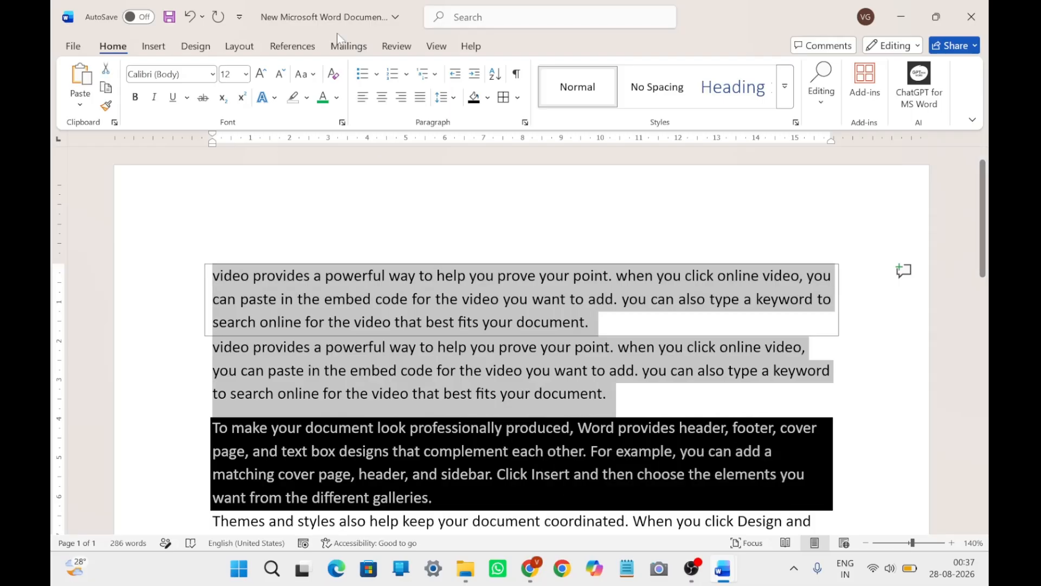
{"action": "left_click", "coordinate": [333, 74]}
{"action": "left_click", "coordinate": [431, 346]}
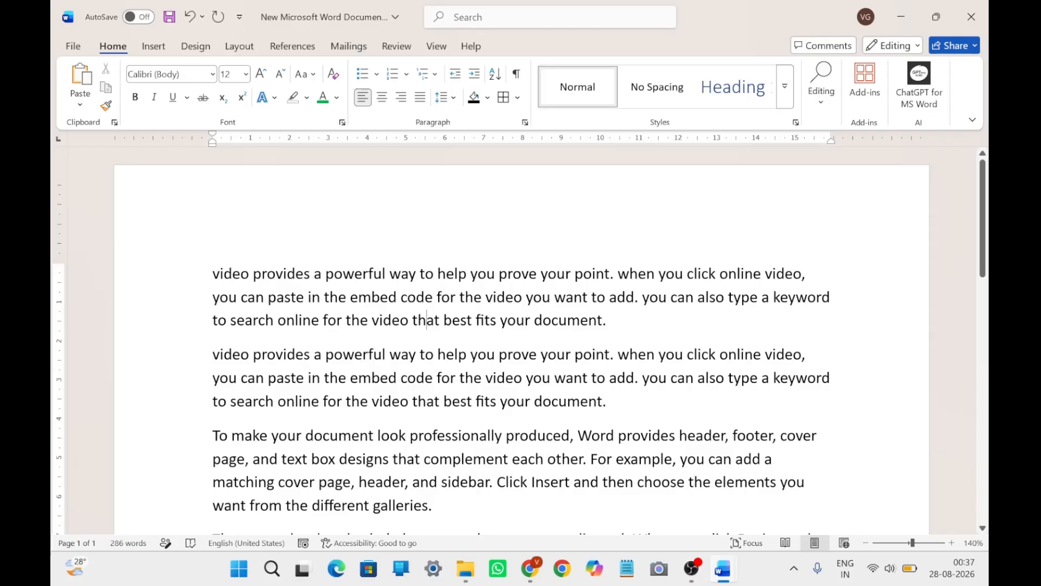
Step: Show the paragraph and formatting marks, and select the space mark after the first word "video"
{"action": "left_click", "coordinate": [517, 75]}
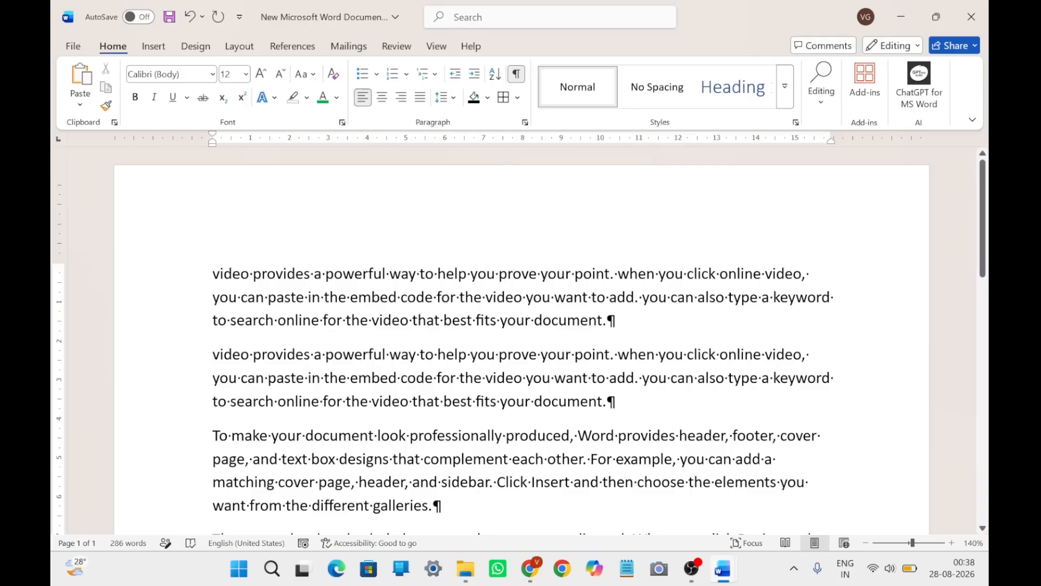
{"action": "left_click_drag", "start_coordinate": [249, 274], "coordinate": [253, 275]}
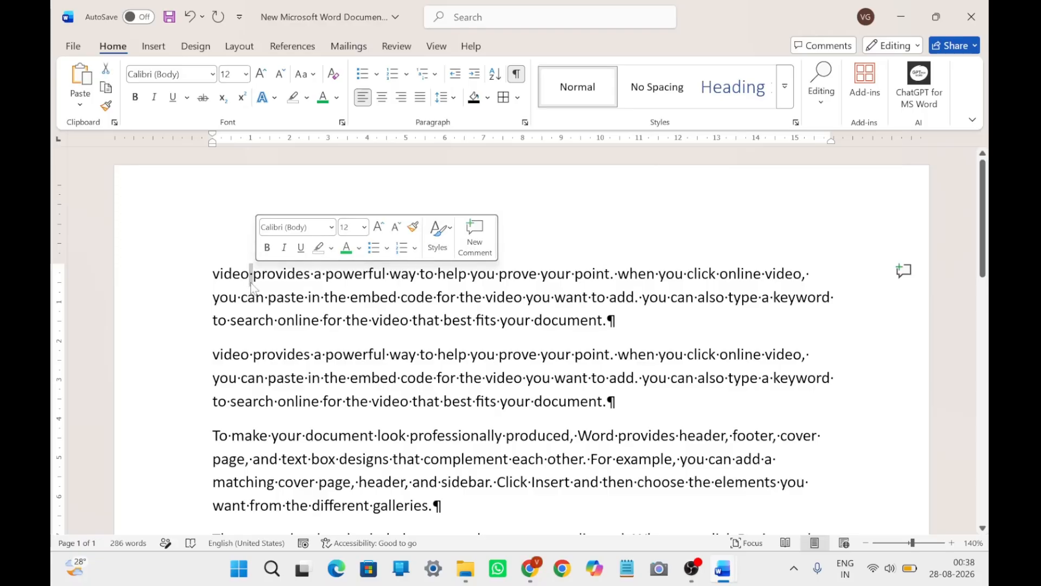
Step: Select the paragraph mark ending the first paragraph and the space mark after "charts,", and hide all formatting marks
{"action": "left_click_drag", "start_coordinate": [606, 321], "coordinate": [614, 321]}
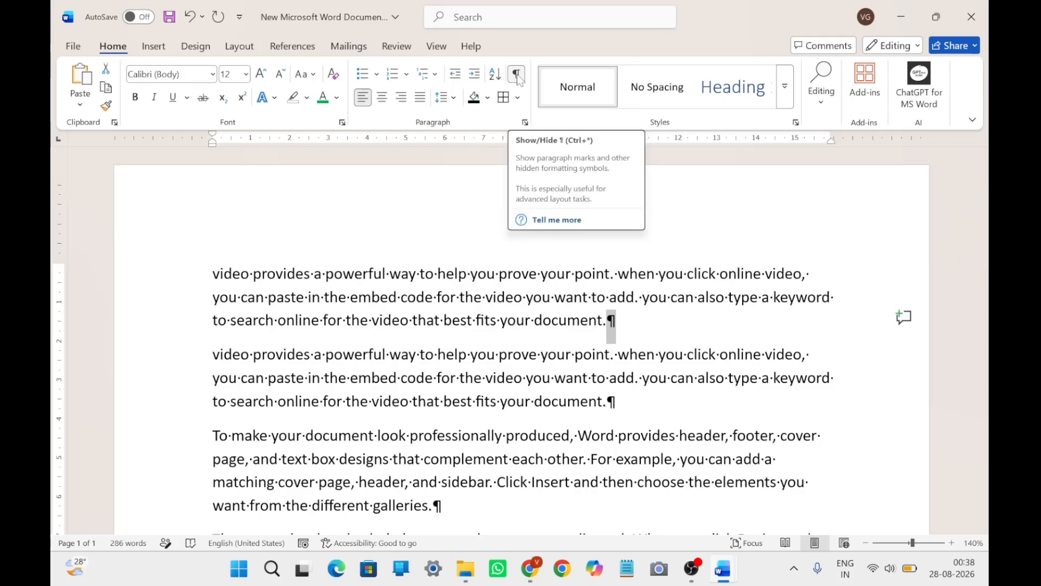
{"action": "scroll", "coordinate": [633, 323], "scroll_direction": "down", "scroll_amount": 3}
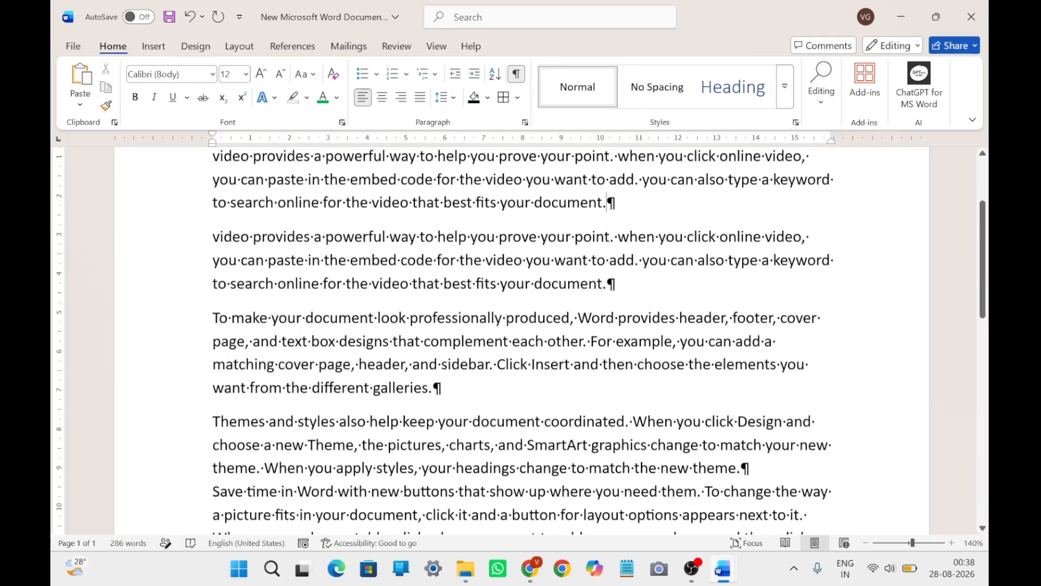
{"action": "scroll", "coordinate": [633, 323], "scroll_direction": "down", "scroll_amount": 1}
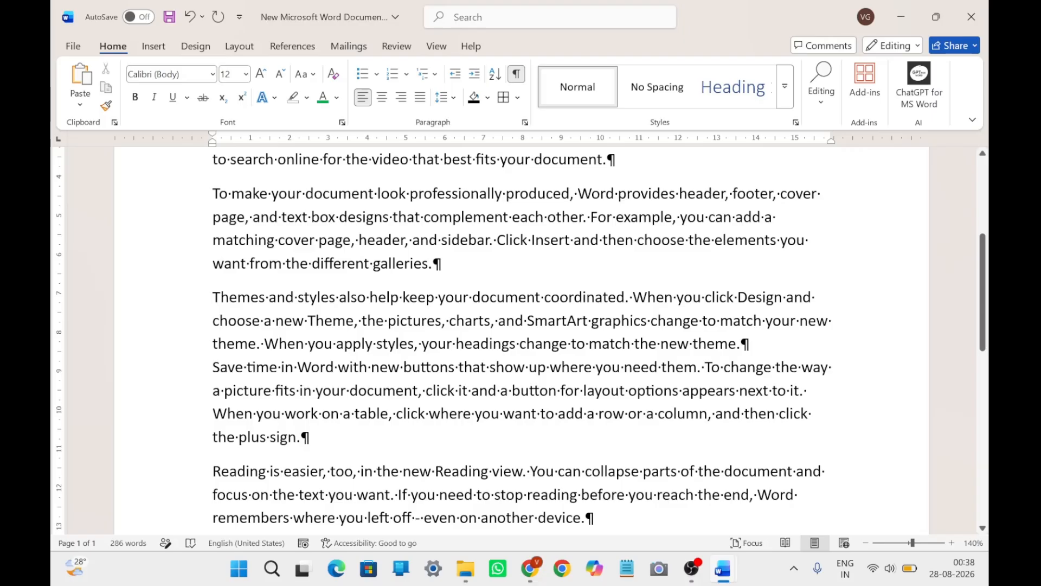
{"action": "left_click_drag", "start_coordinate": [495, 321], "coordinate": [499, 321]}
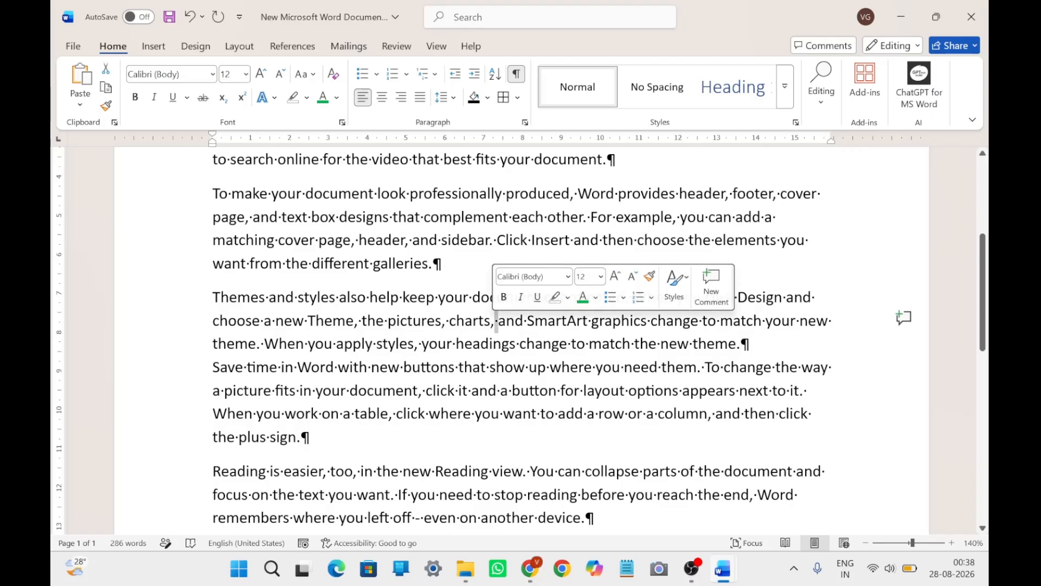
{"action": "scroll", "coordinate": [496, 323], "scroll_direction": "up", "scroll_amount": 3}
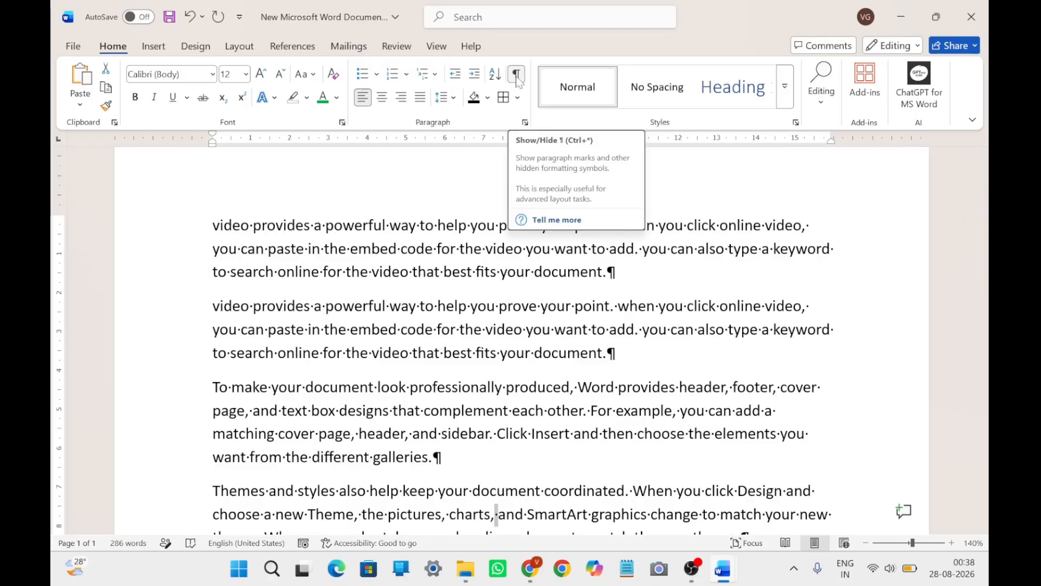
{"action": "left_click", "coordinate": [517, 75]}
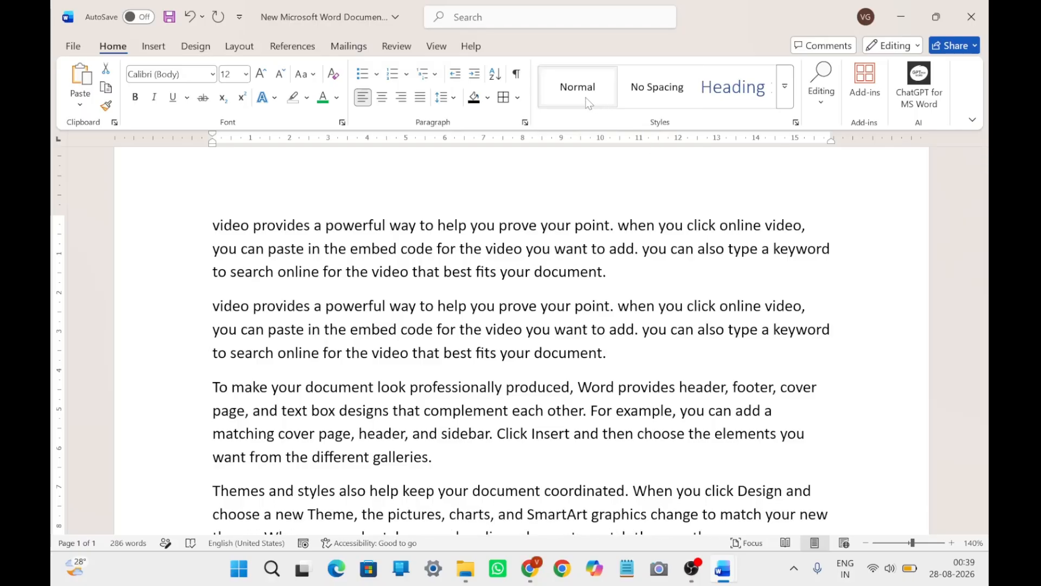
Step: Apply the Subtle Emphasis style to the first paragraph's text
{"action": "left_click_drag", "start_coordinate": [212, 225], "coordinate": [561, 226]}
{"action": "left_click_drag", "start_coordinate": [608, 248], "coordinate": [542, 225]}
{"action": "left_click_drag", "start_coordinate": [213, 225], "coordinate": [601, 272]}
{"action": "left_click", "coordinate": [785, 86]}
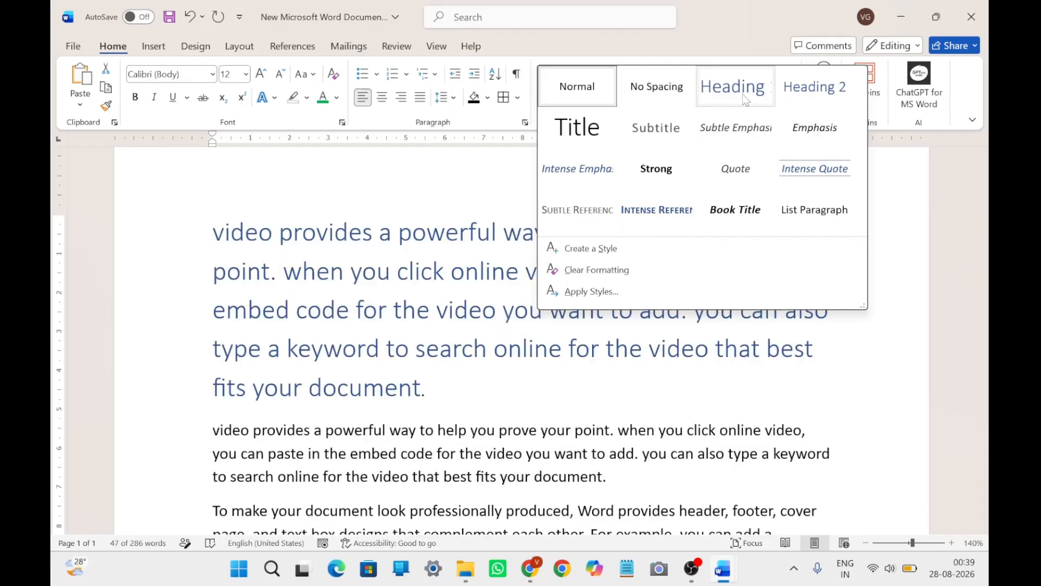
{"action": "left_click", "coordinate": [762, 137]}
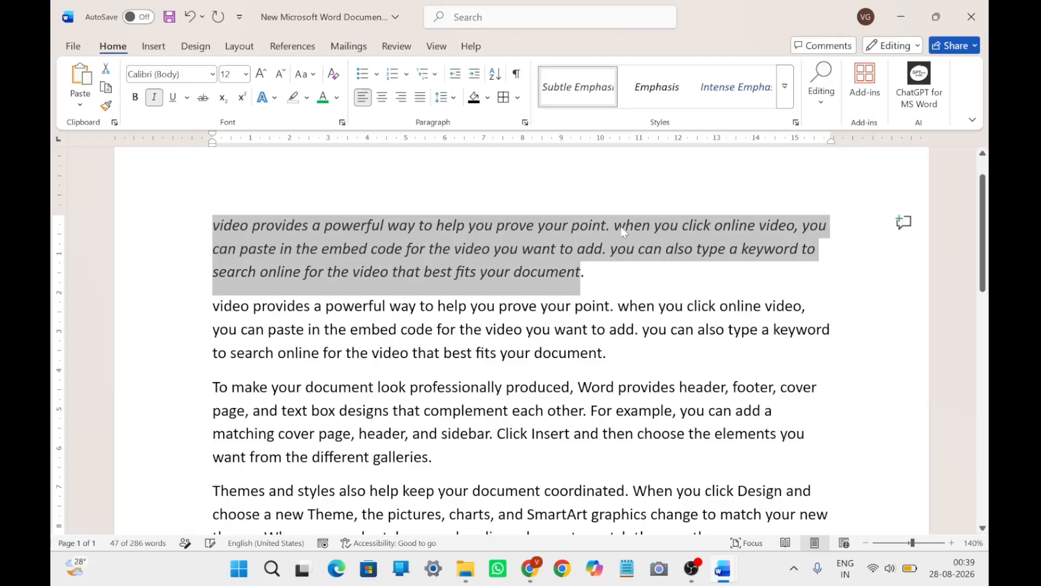
Step: Set the first paragraph back to the Normal style and deselect it
{"action": "left_click", "coordinate": [785, 87]}
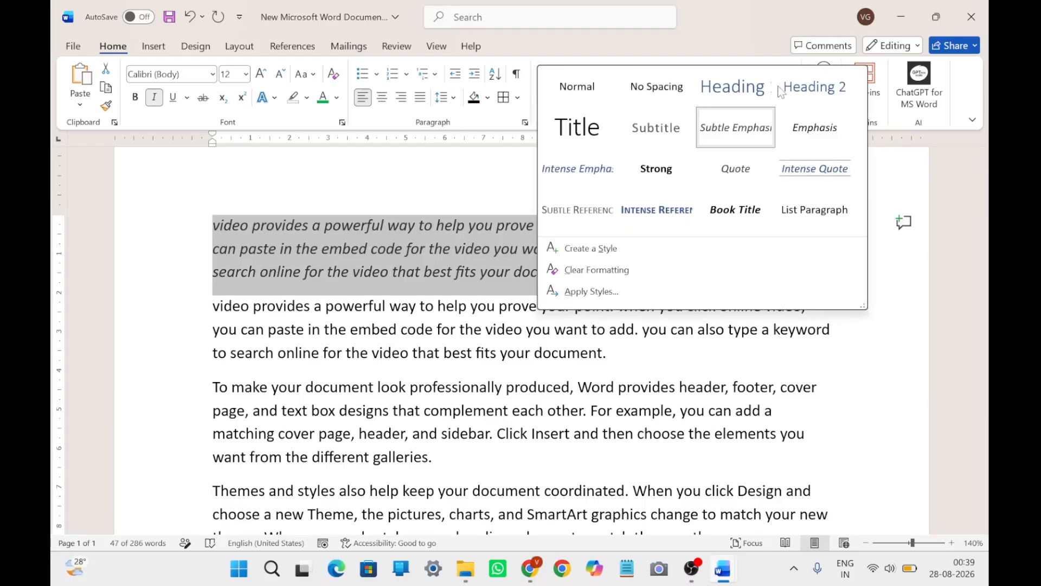
{"action": "left_click", "coordinate": [583, 93]}
{"action": "left_click", "coordinate": [542, 249]}
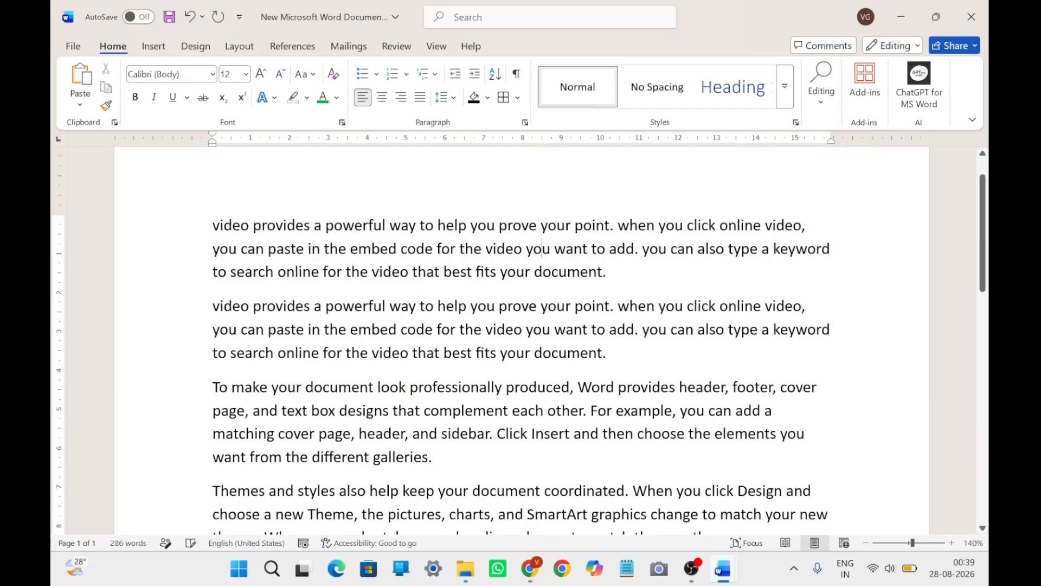
Step: Search the document for the word "video" and look over the highlighted matches in the first two paragraphs
{"action": "left_click", "coordinate": [825, 96]}
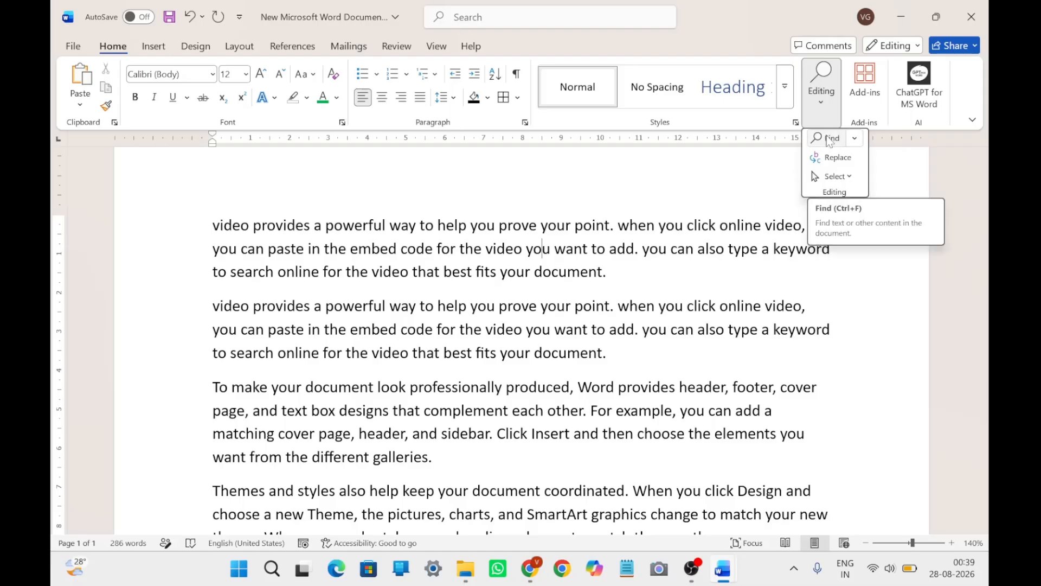
{"action": "left_click", "coordinate": [828, 140]}
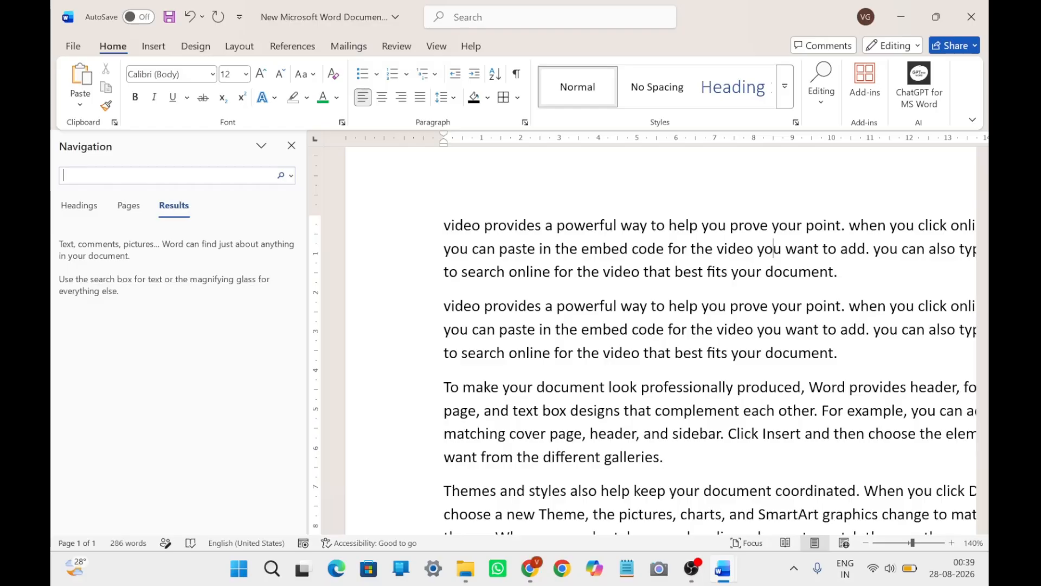
{"action": "type", "text": "video"}
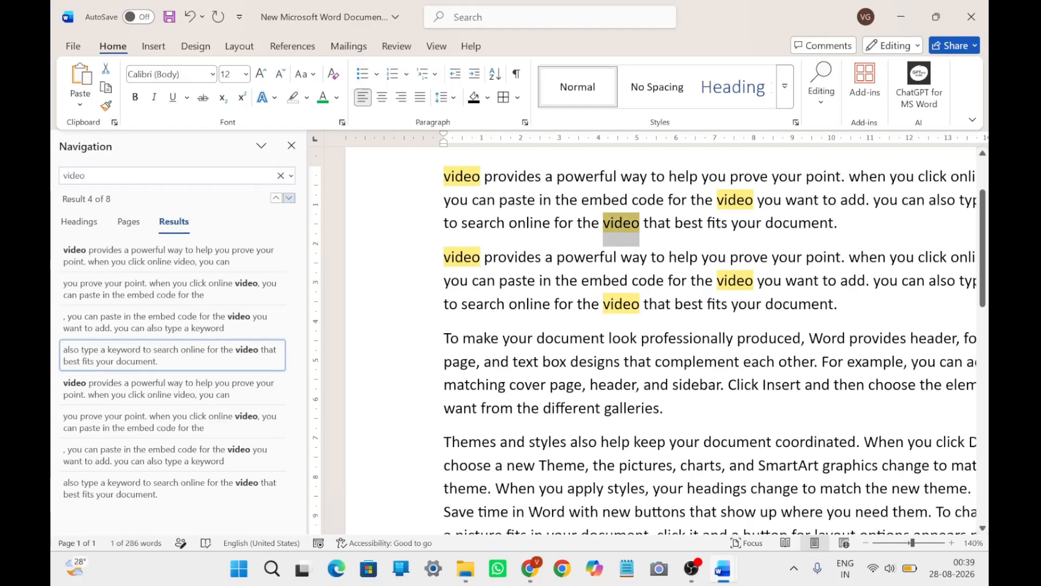
{"action": "scroll", "coordinate": [650, 340], "scroll_direction": "down", "scroll_amount": 1}
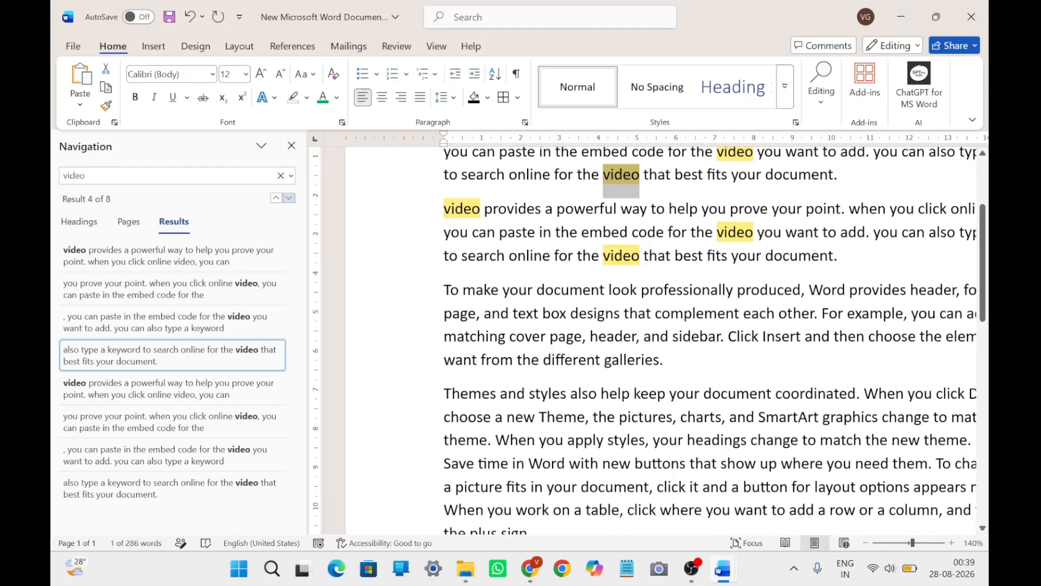
{"action": "scroll", "coordinate": [651, 340], "scroll_direction": "up", "scroll_amount": 3}
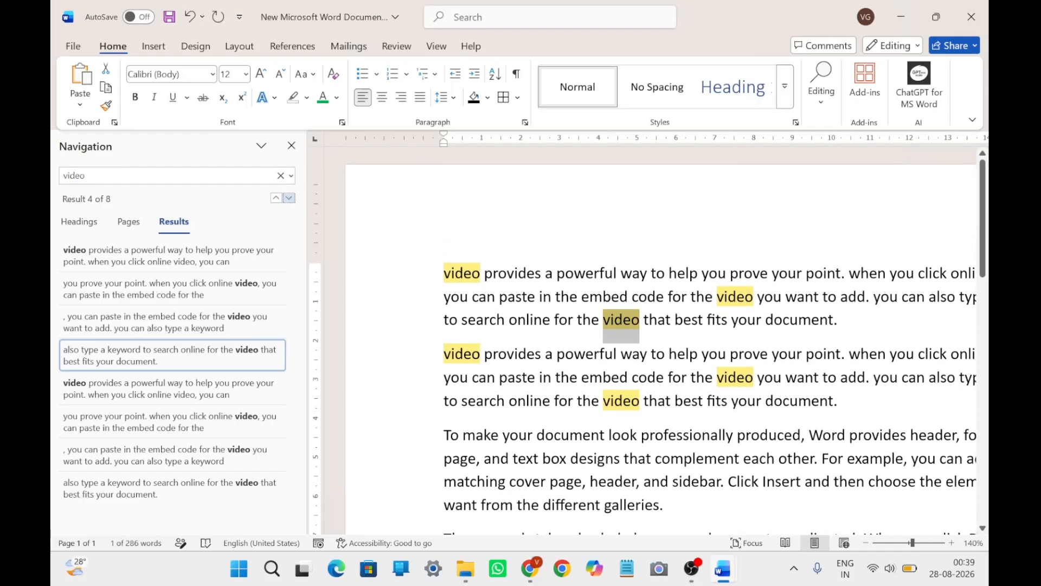
{"action": "left_click", "coordinate": [866, 543]}
{"action": "left_click", "coordinate": [867, 543]}
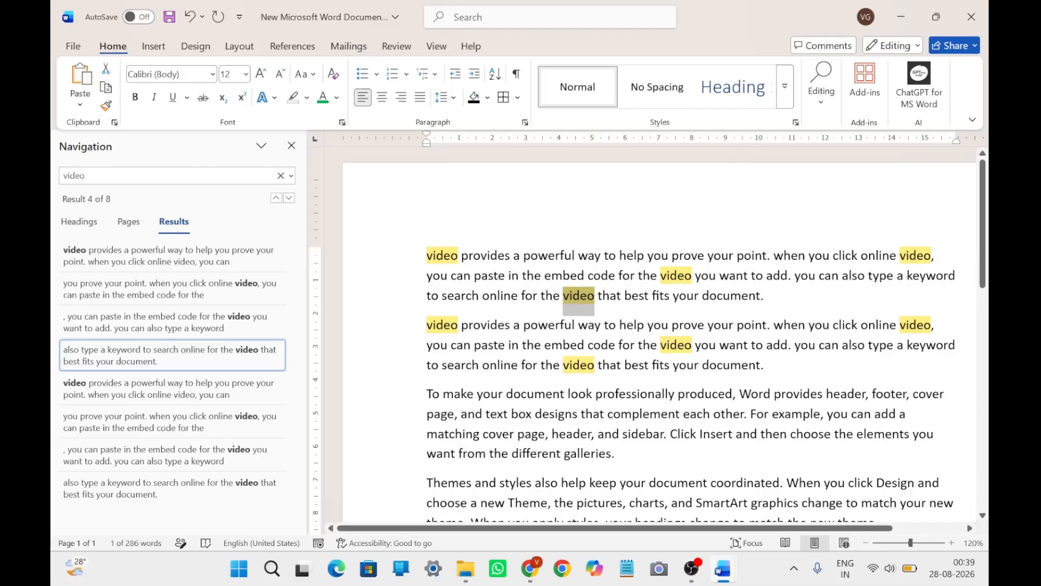
Step: Search the document for "online" instead and close the search results
{"action": "left_click", "coordinate": [81, 175]}
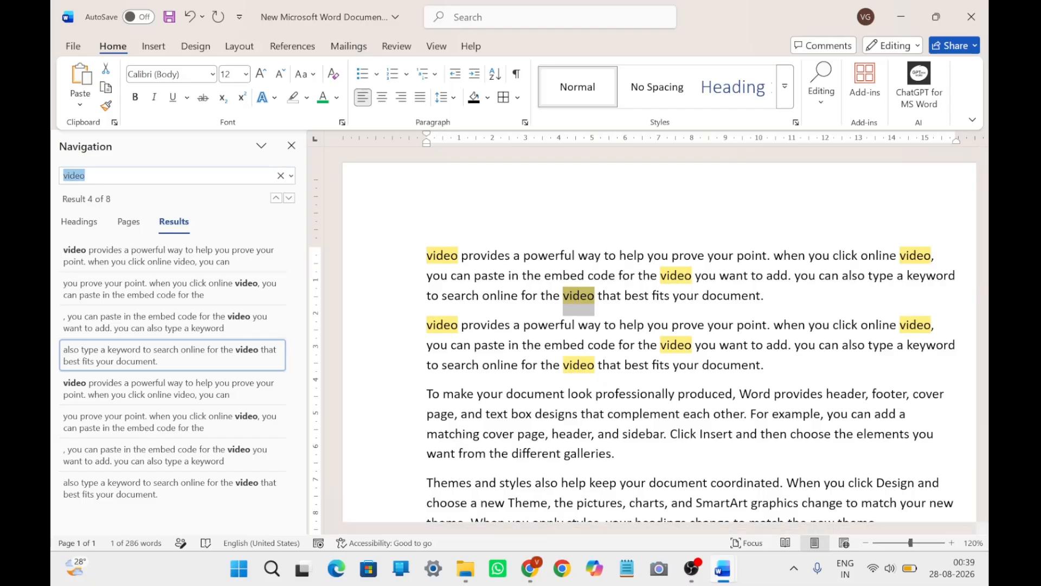
{"action": "type", "text": "online"}
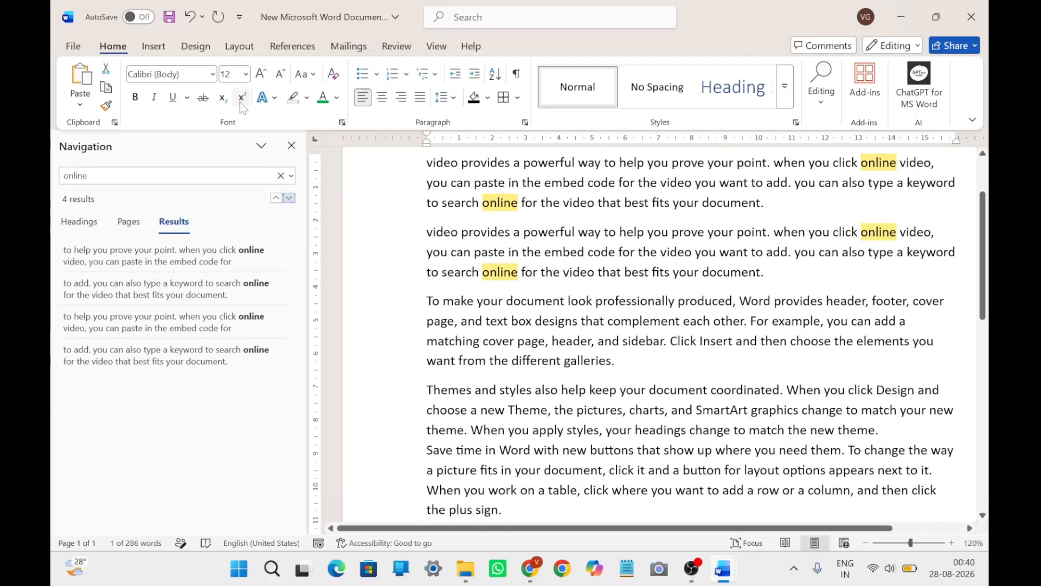
{"action": "left_click", "coordinate": [291, 145]}
{"action": "scroll", "coordinate": [521, 331], "scroll_direction": "up", "scroll_amount": 2}
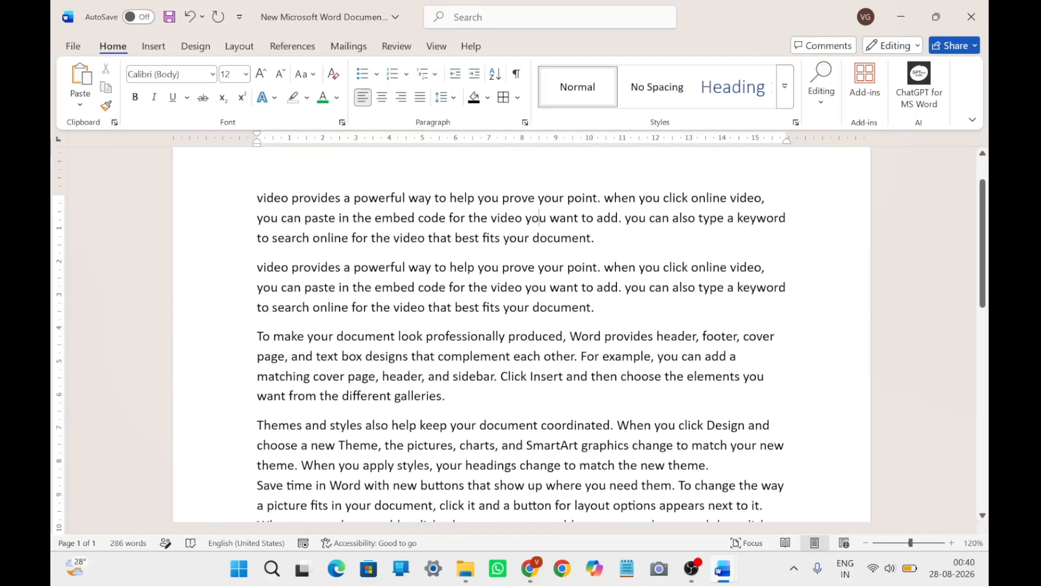
Step: Search the document for the word "code" and go to its match in the second paragraph
{"action": "left_click", "coordinate": [821, 96]}
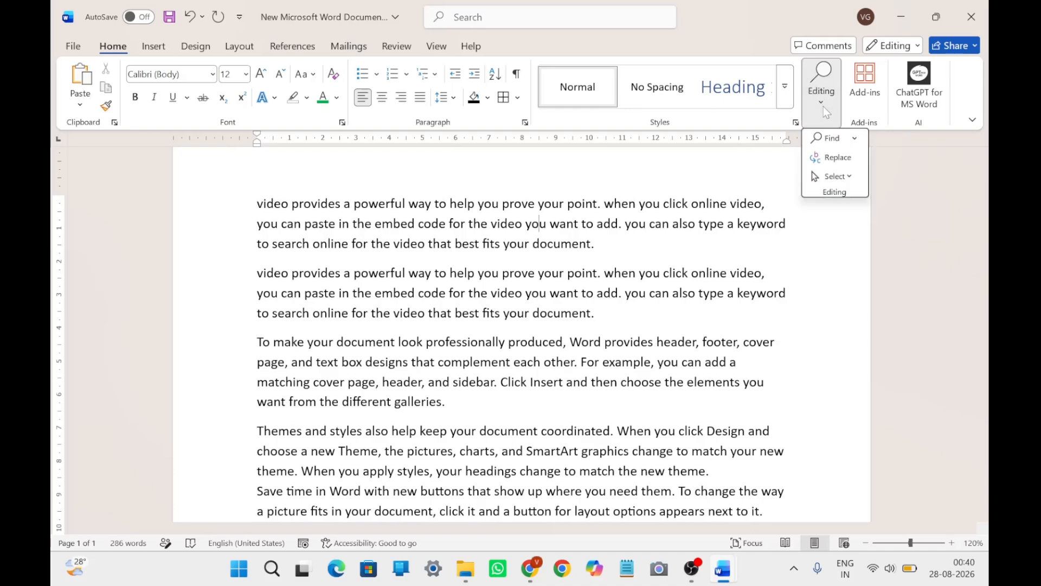
{"action": "left_click", "coordinate": [827, 138]}
{"action": "left_click", "coordinate": [88, 176]}
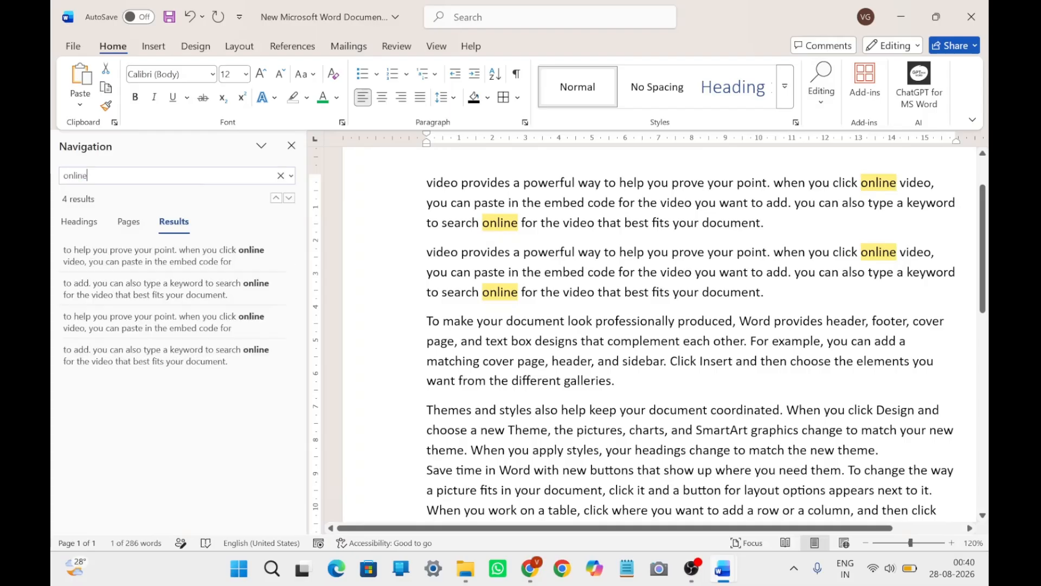
{"action": "key", "text": "BackSpace"}
{"action": "key", "text": "BackSpace"}
{"action": "key", "text": "BackSpace"}
{"action": "key", "text": "BackSpace"}
{"action": "key", "text": "BackSpace"}
{"action": "key", "text": "BackSpace"}
{"action": "type", "text": "code"}
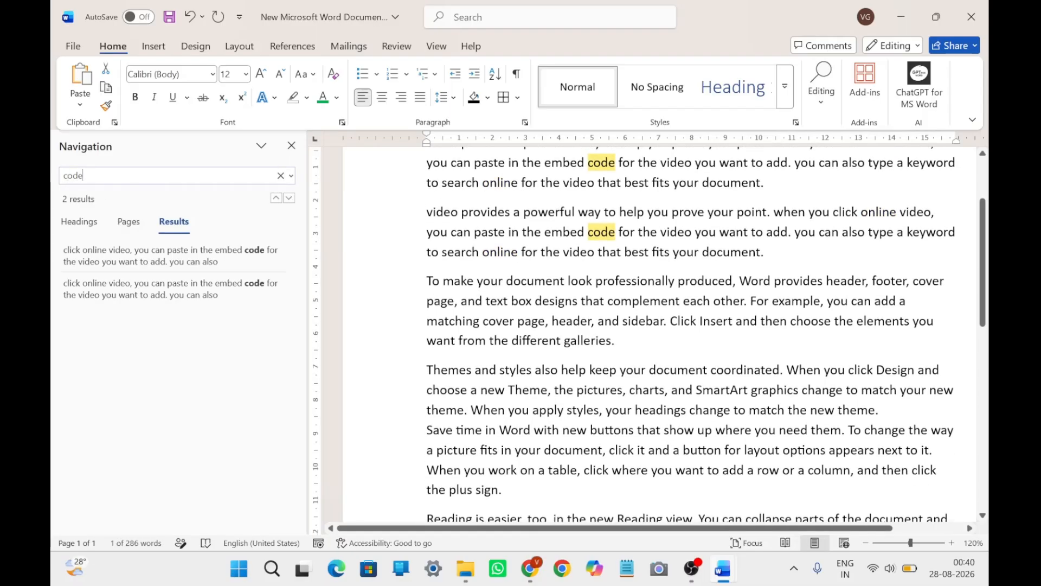
{"action": "key", "text": "Return"}
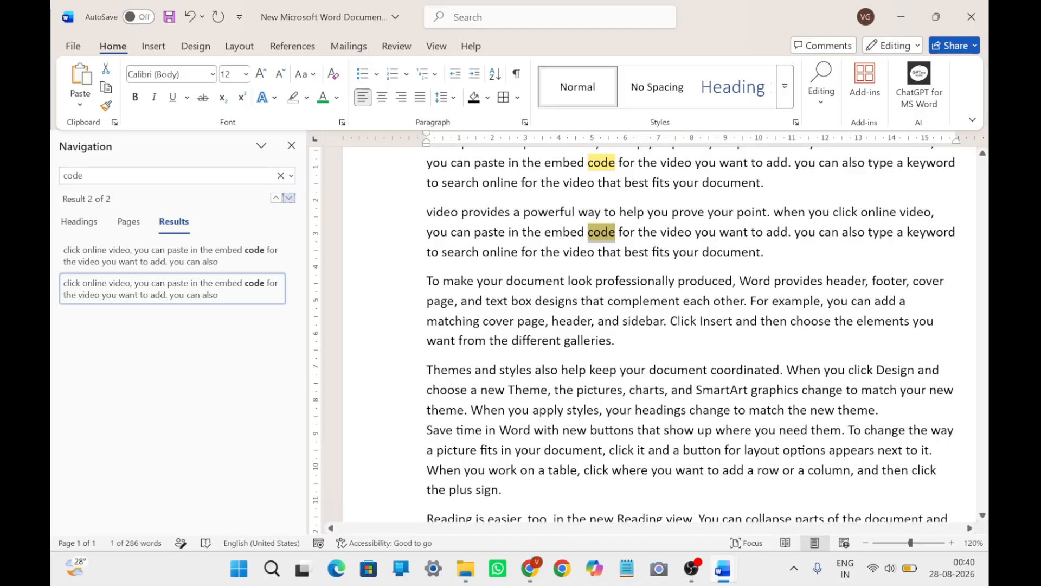
{"action": "scroll", "coordinate": [651, 325], "scroll_direction": "up", "scroll_amount": 2}
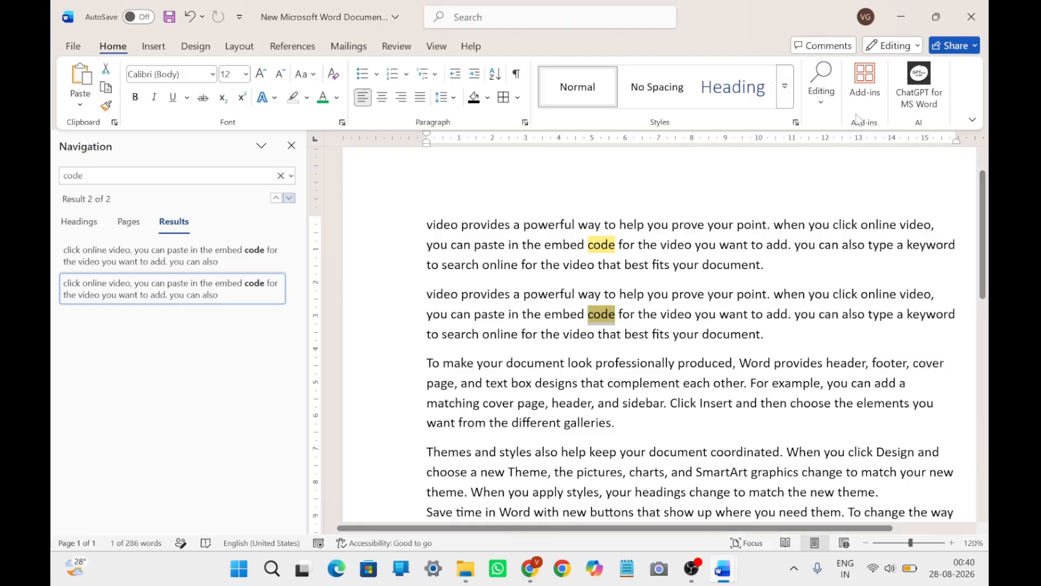
Step: Close the search results and replace every "code" with "coding" throughout the whole document, including from its beginning
{"action": "left_click", "coordinate": [821, 87]}
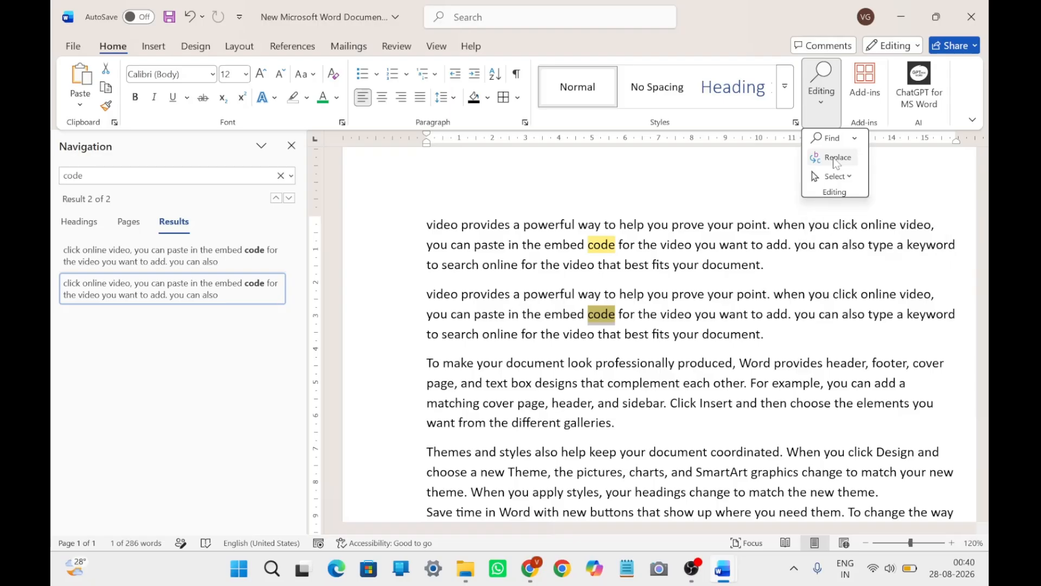
{"action": "left_click", "coordinate": [292, 146]}
{"action": "left_click", "coordinate": [291, 145]}
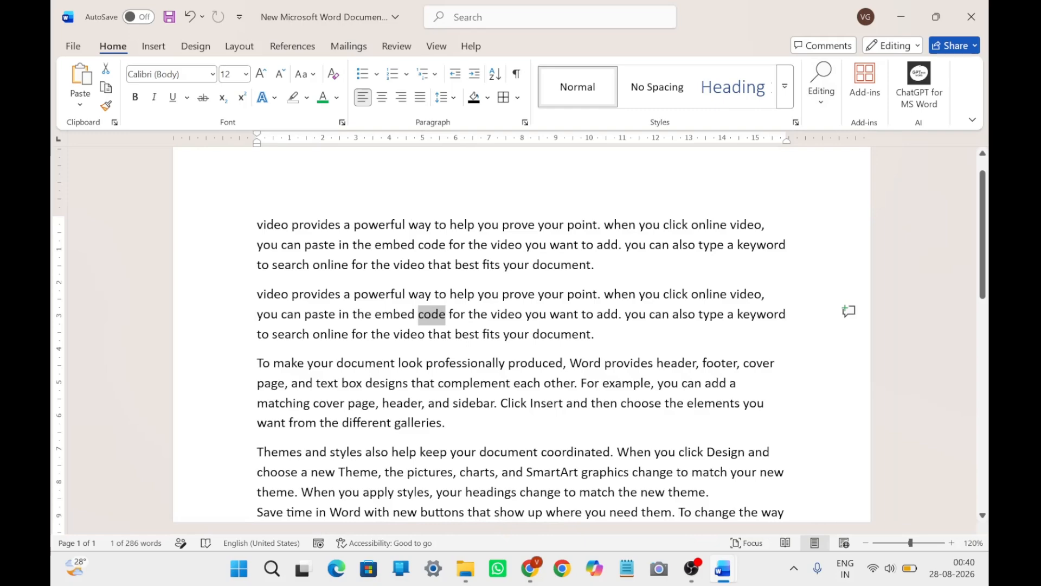
{"action": "key", "text": "ctrl+h"}
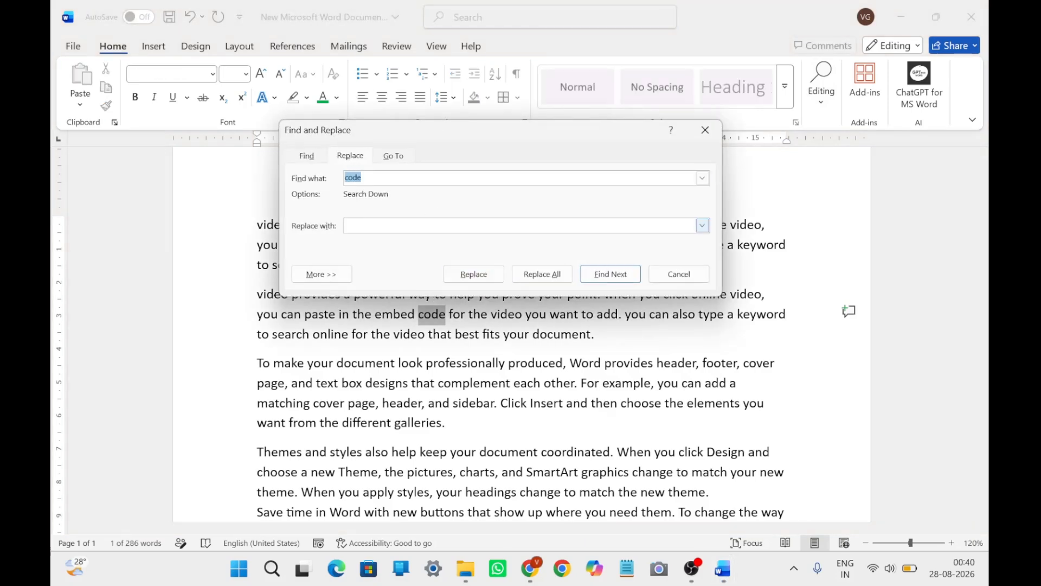
{"action": "left_click", "coordinate": [390, 226]}
{"action": "type", "text": "coding"}
{"action": "left_click", "coordinate": [539, 274]}
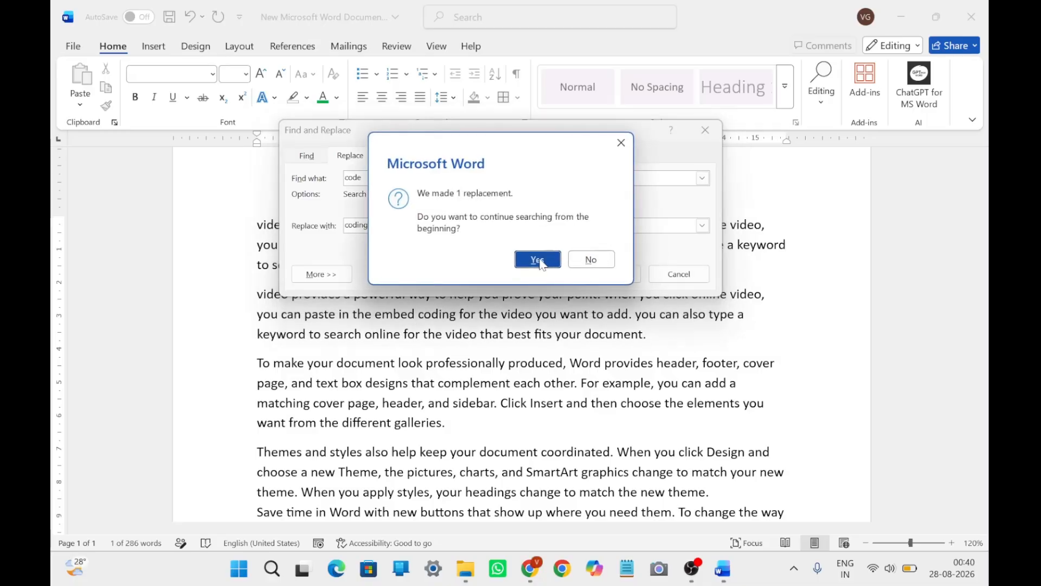
{"action": "left_click", "coordinate": [537, 260]}
{"action": "left_click", "coordinate": [591, 247]}
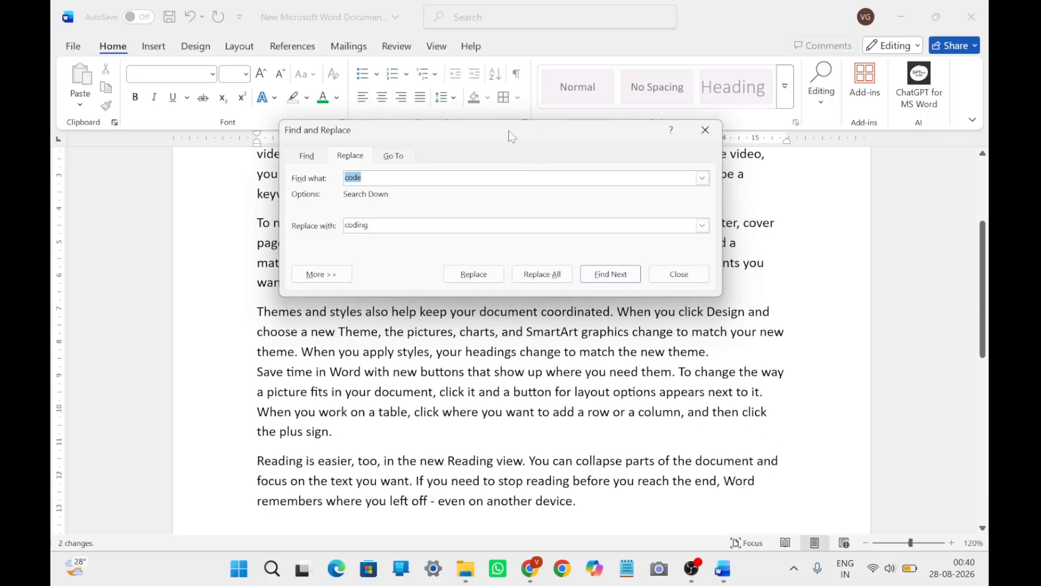
Step: Move the Find and Replace dialog off the text and check the replaced words in the first two paragraphs
{"action": "left_click_drag", "start_coordinate": [509, 131], "coordinate": [669, 345]}
{"action": "scroll", "coordinate": [446, 216], "scroll_direction": "up", "scroll_amount": 2}
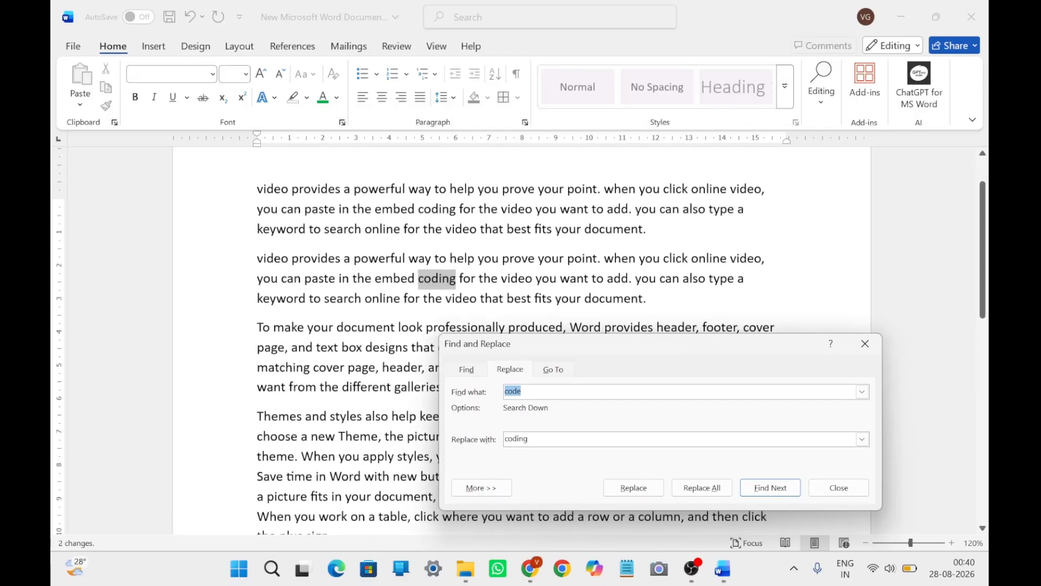
{"action": "scroll", "coordinate": [429, 302], "scroll_direction": "up", "scroll_amount": 1}
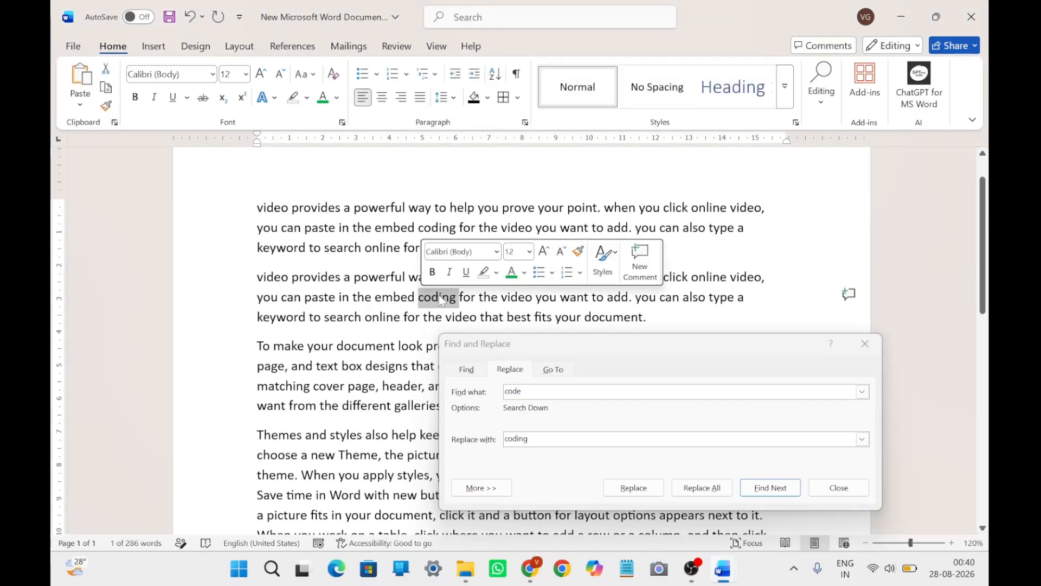
Step: Highlight the word "coding" in bright green in both the first and second paragraphs
{"action": "left_click", "coordinate": [511, 298]}
{"action": "double_click", "coordinate": [428, 231]}
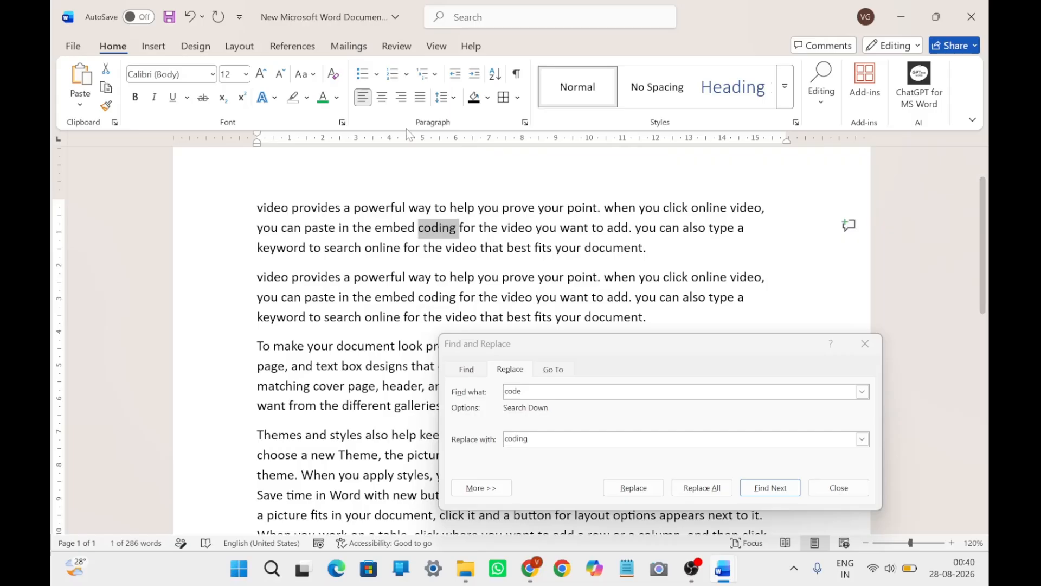
{"action": "key", "text": "Right"}
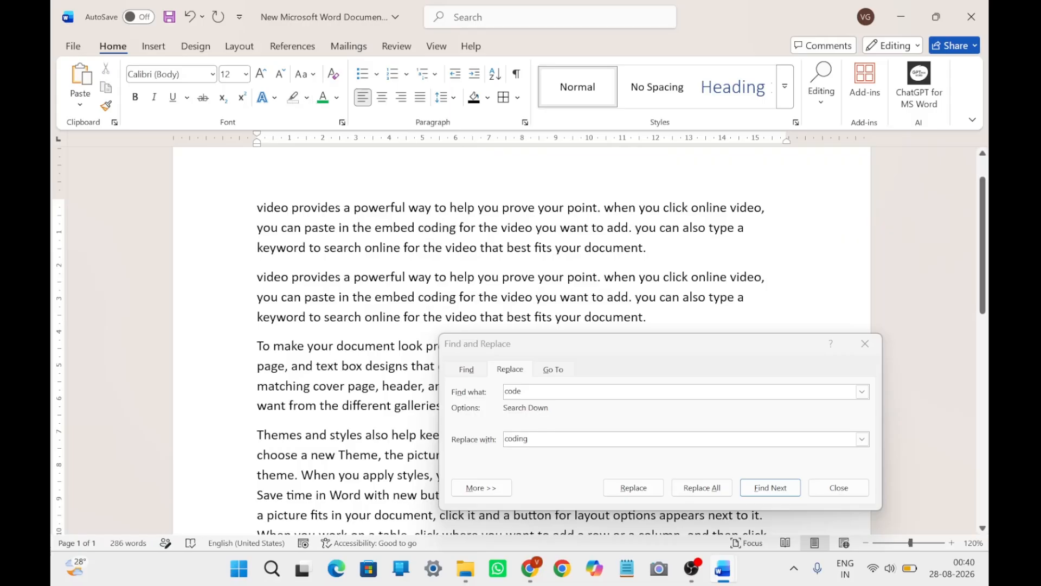
{"action": "key", "text": "ctrl+shift+Left"}
{"action": "left_click", "coordinate": [306, 97]}
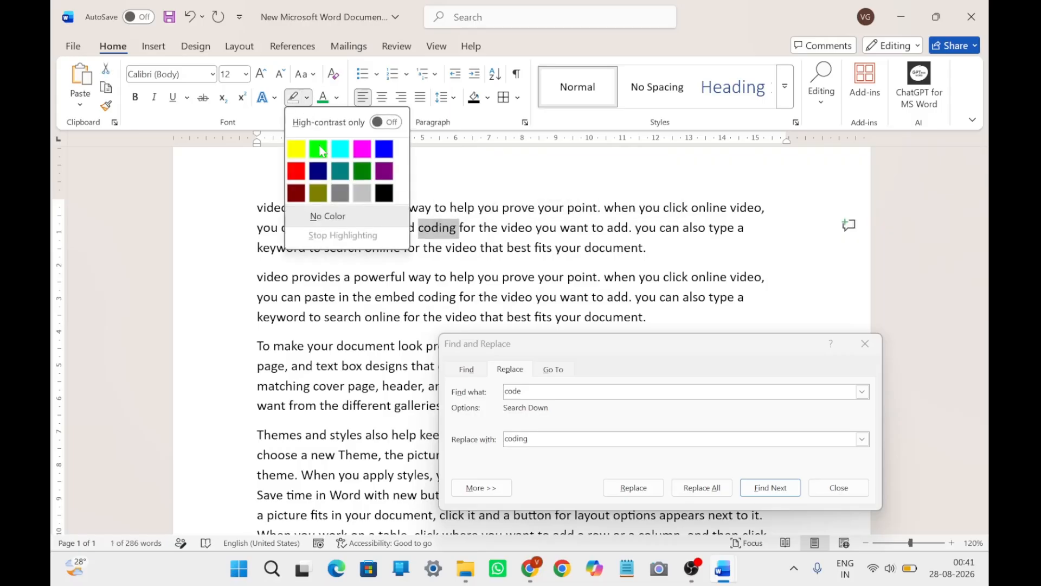
{"action": "left_click", "coordinate": [320, 151]}
{"action": "double_click", "coordinate": [437, 298]}
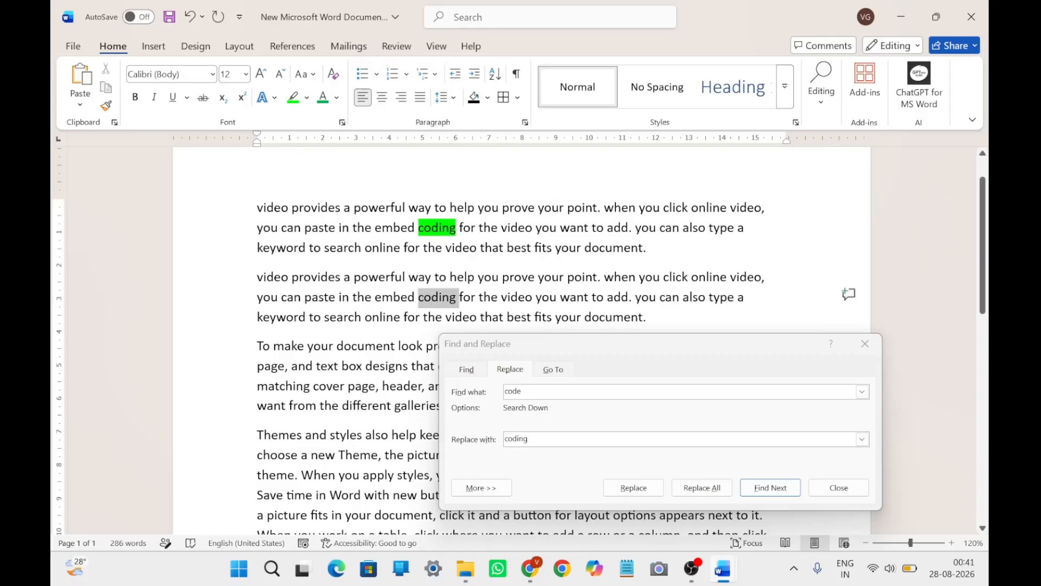
{"action": "left_click", "coordinate": [293, 97]}
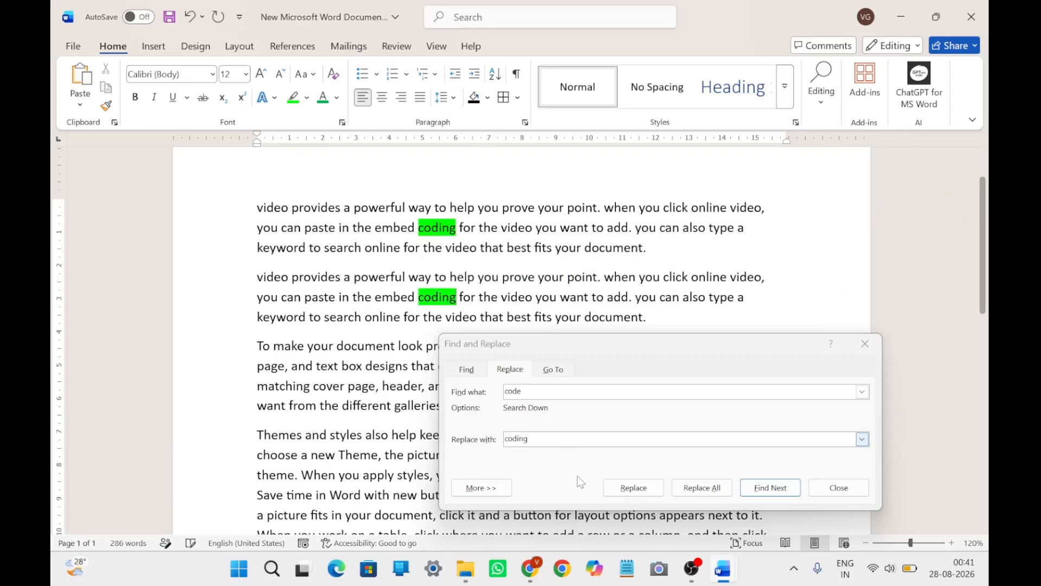
Step: Replace every "coding" with "code" throughout the whole document, including from its beginning, and close the Find and Replace dialog
{"action": "left_click", "coordinate": [494, 439]}
{"action": "double_click", "coordinate": [519, 439]}
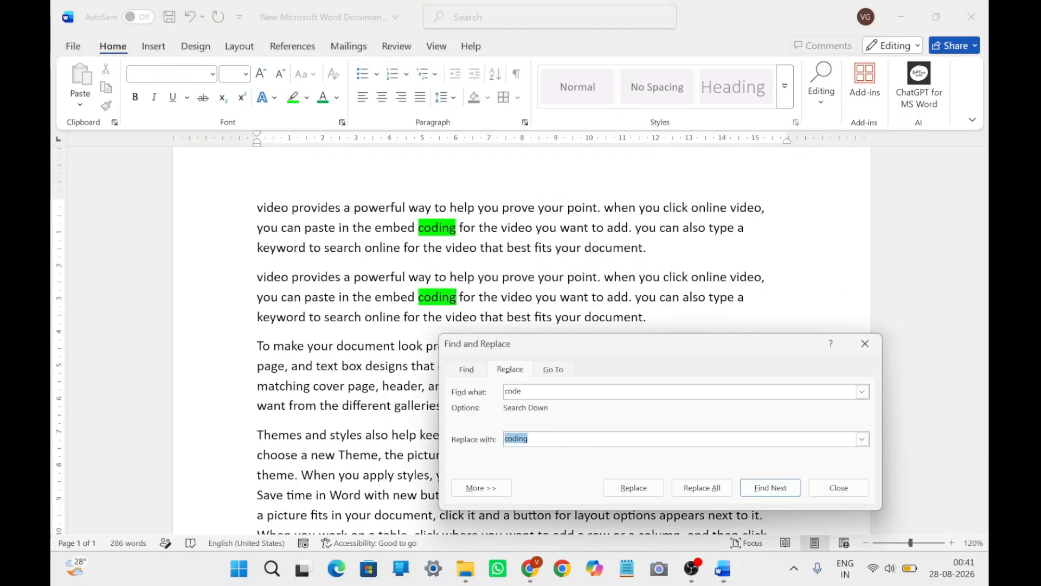
{"action": "left_click", "coordinate": [535, 387]}
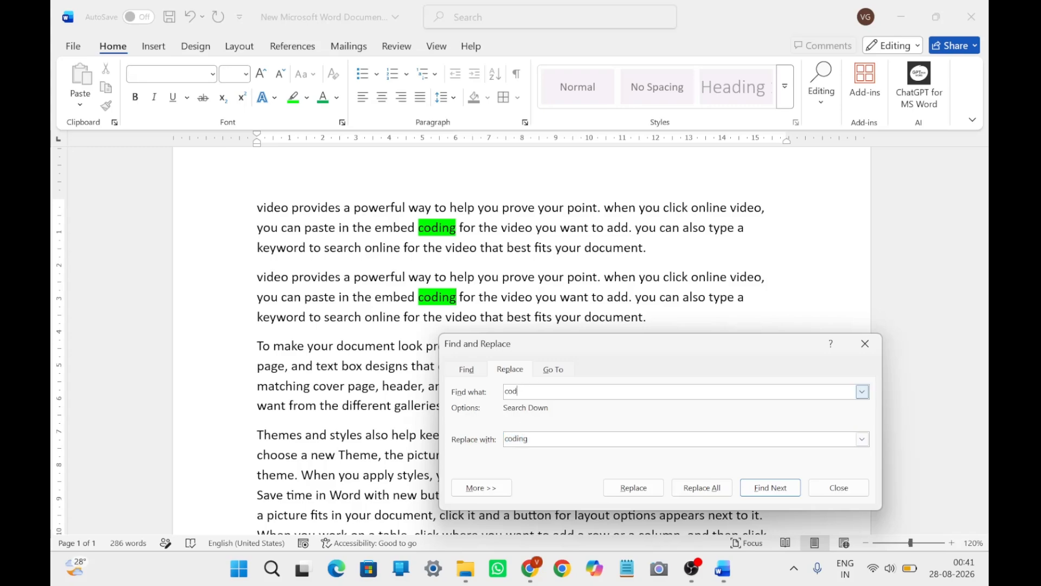
{"action": "type", "text": "ing"}
{"action": "key", "text": "Tab"}
{"action": "type", "text": "code"}
{"action": "left_click", "coordinate": [706, 488]}
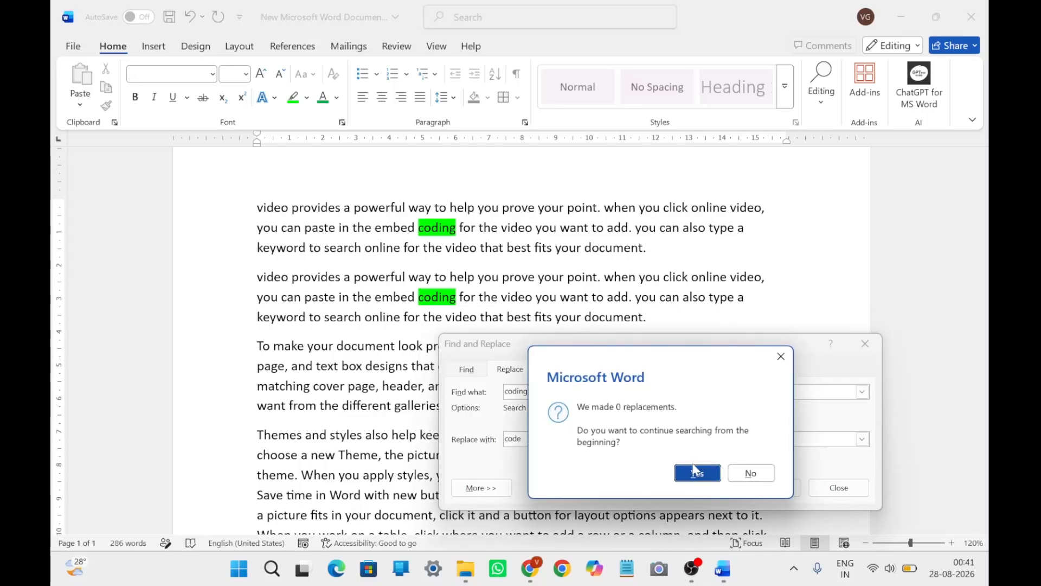
{"action": "left_click", "coordinate": [696, 470]}
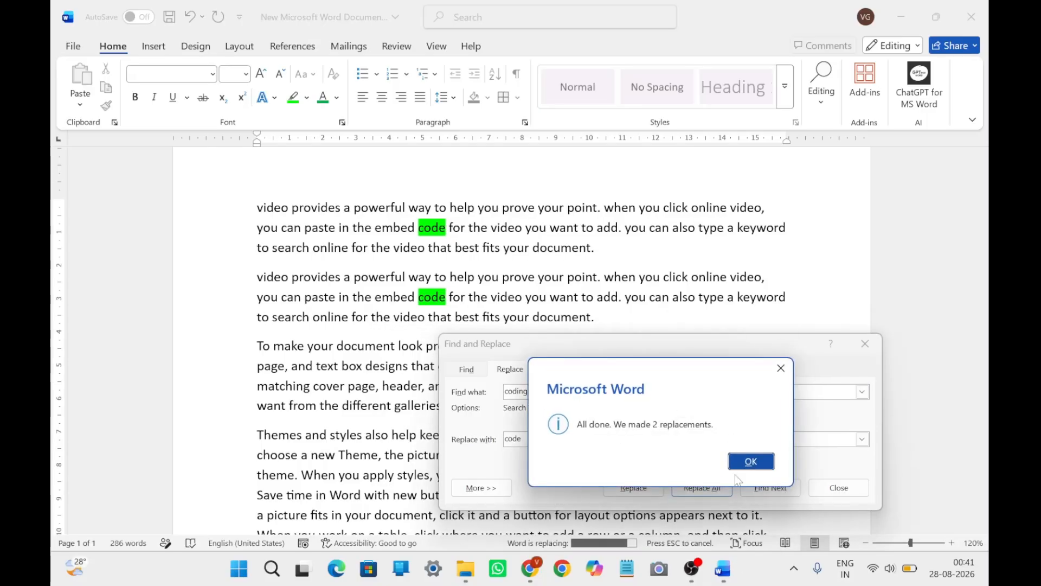
{"action": "left_click", "coordinate": [743, 465]}
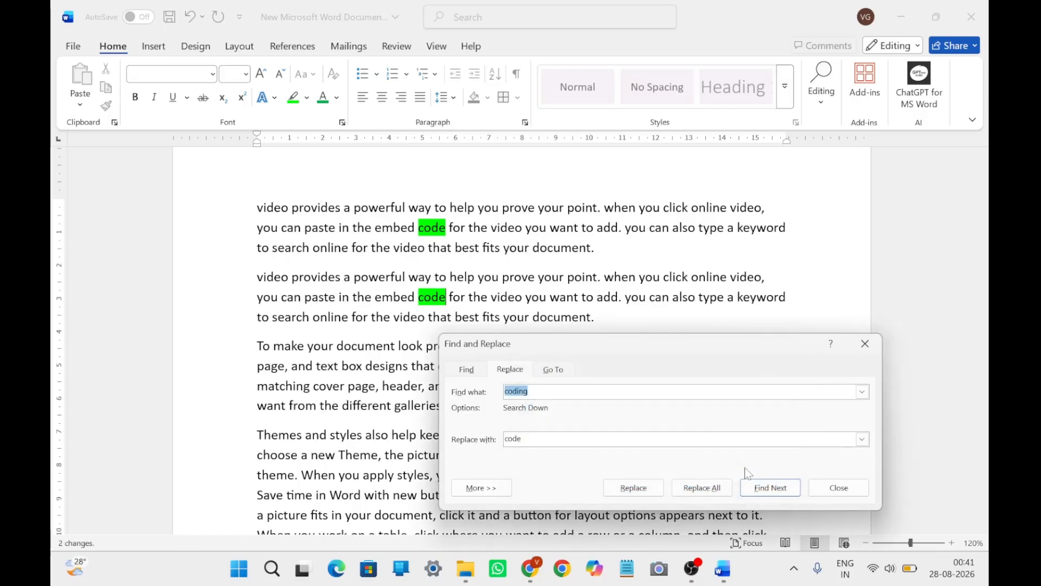
{"action": "double_click", "coordinate": [433, 297]}
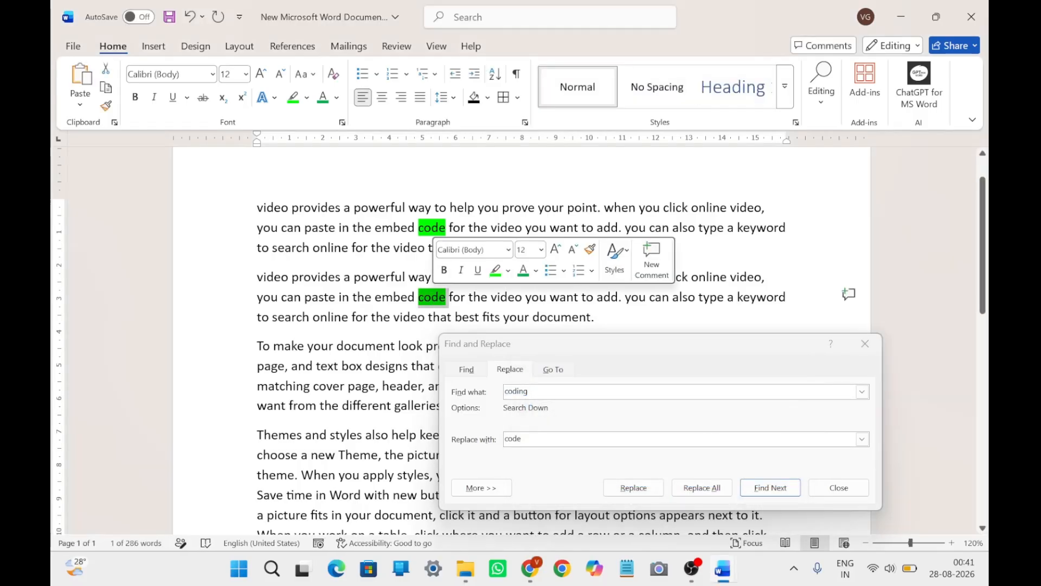
{"action": "left_click", "coordinate": [678, 316]}
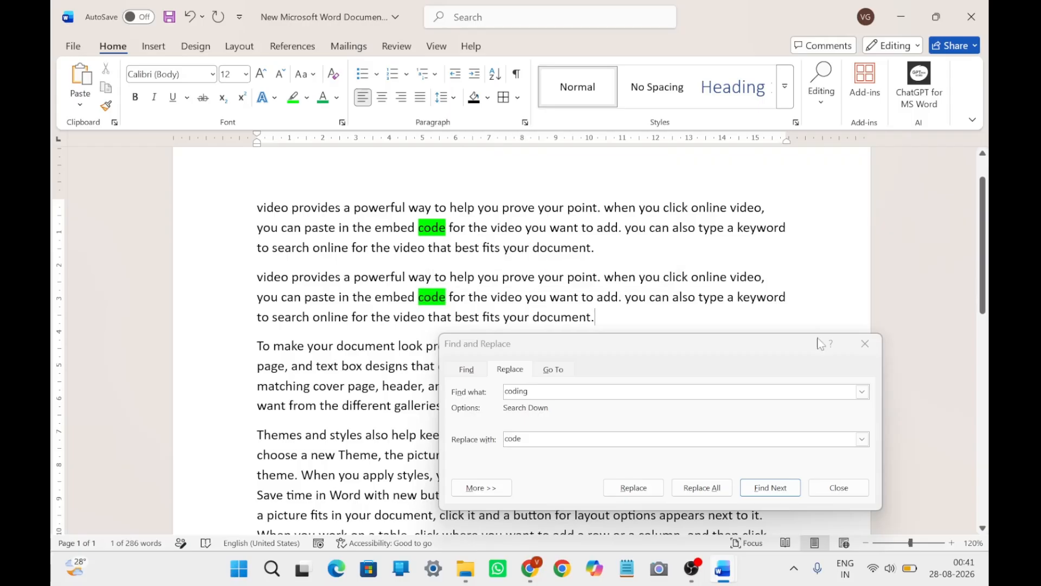
{"action": "left_click", "coordinate": [864, 344]}
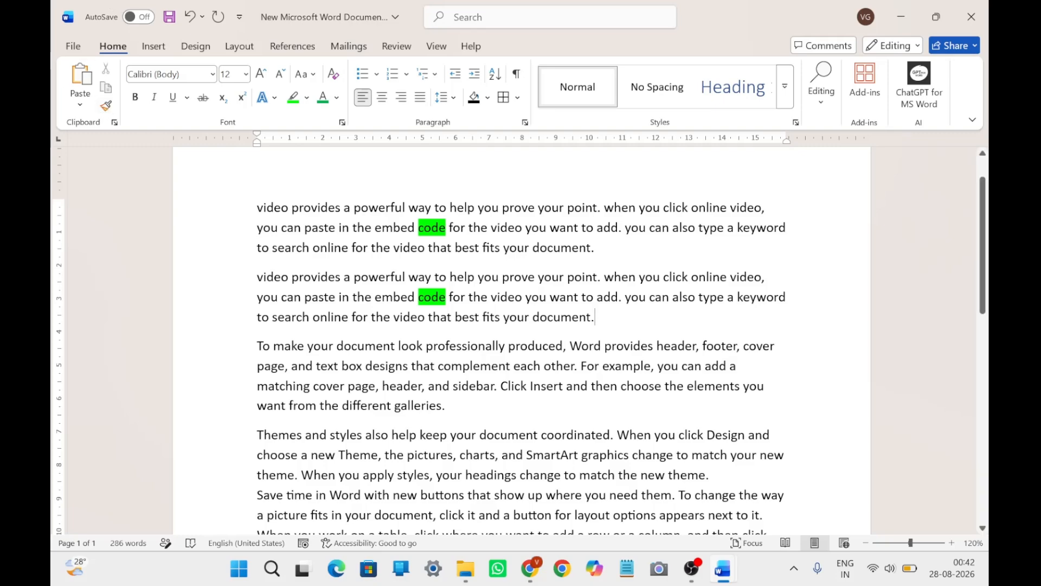
Step: Remove the text highlight colour from the first paragraph
{"action": "left_click_drag", "start_coordinate": [257, 208], "coordinate": [596, 250]}
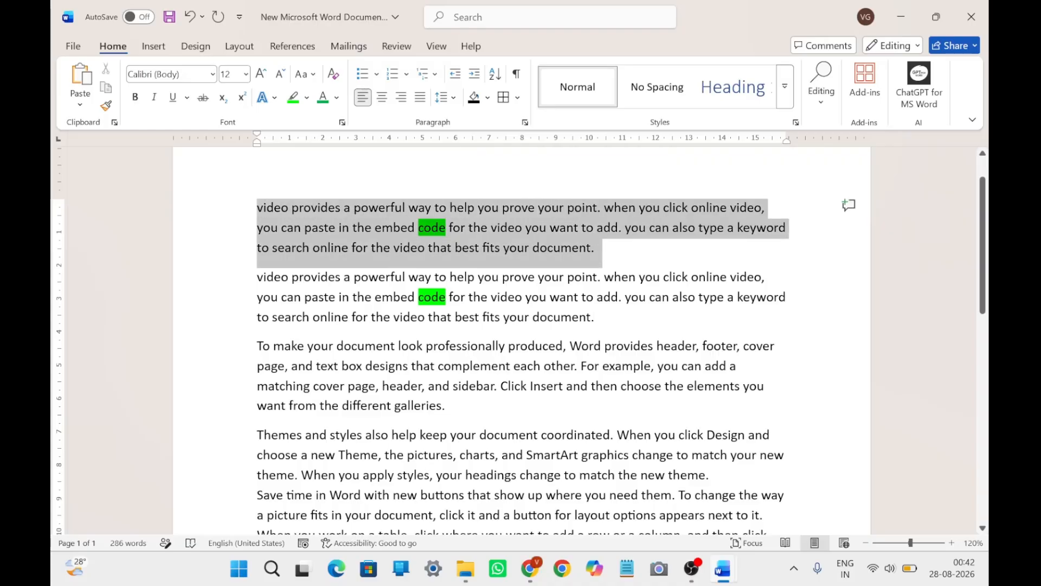
{"action": "left_click", "coordinate": [307, 98]}
{"action": "left_click", "coordinate": [324, 208]}
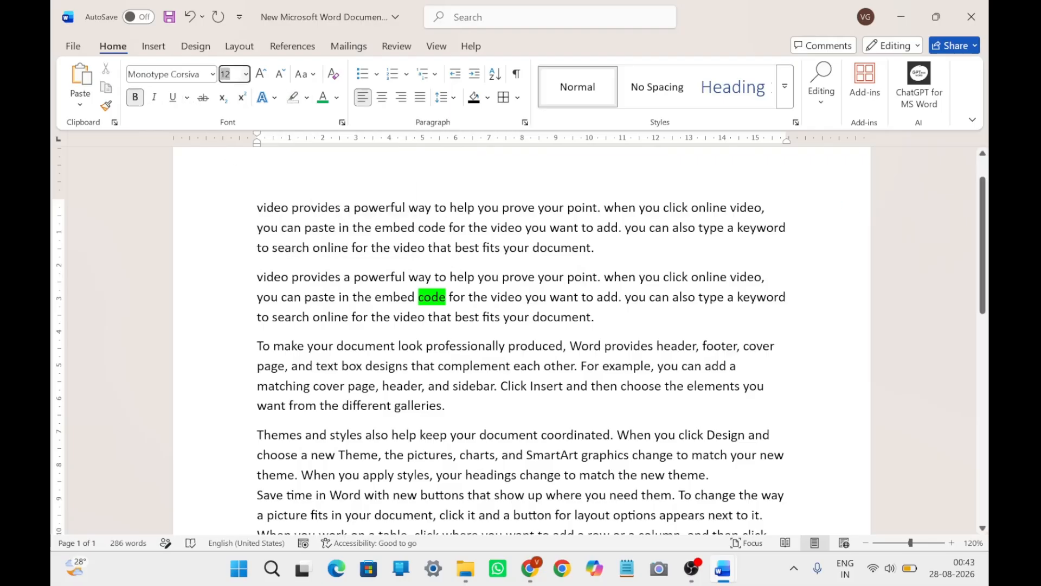
Step: Set the first paragraph in Monotype Corsiva and enlarge it to 18 pt
{"action": "left_click_drag", "start_coordinate": [257, 208], "coordinate": [624, 249]}
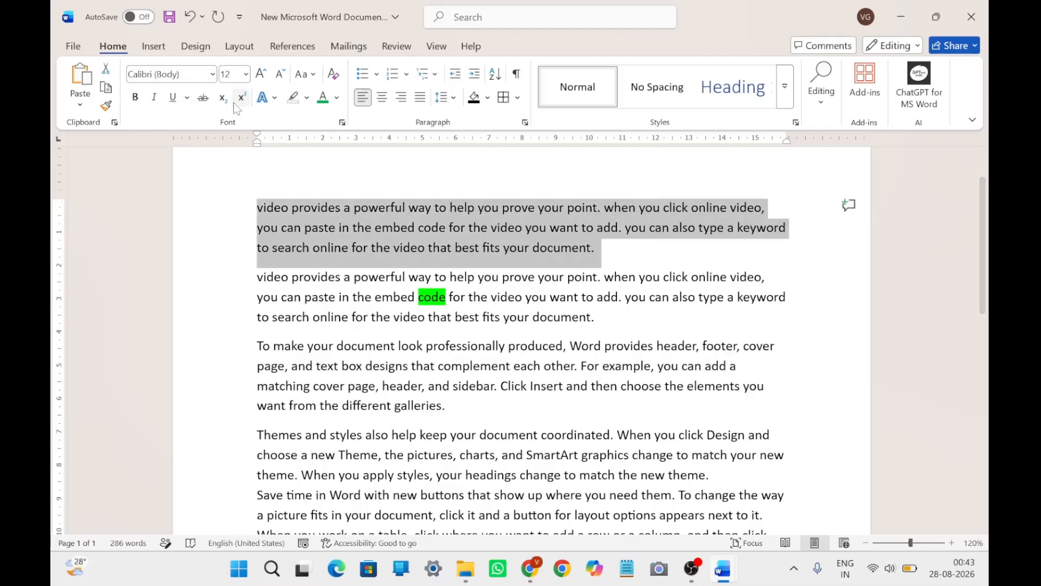
{"action": "left_click", "coordinate": [186, 74]}
{"action": "type", "text": "Monotype Corsiva"}
{"action": "key", "text": "Tab"}
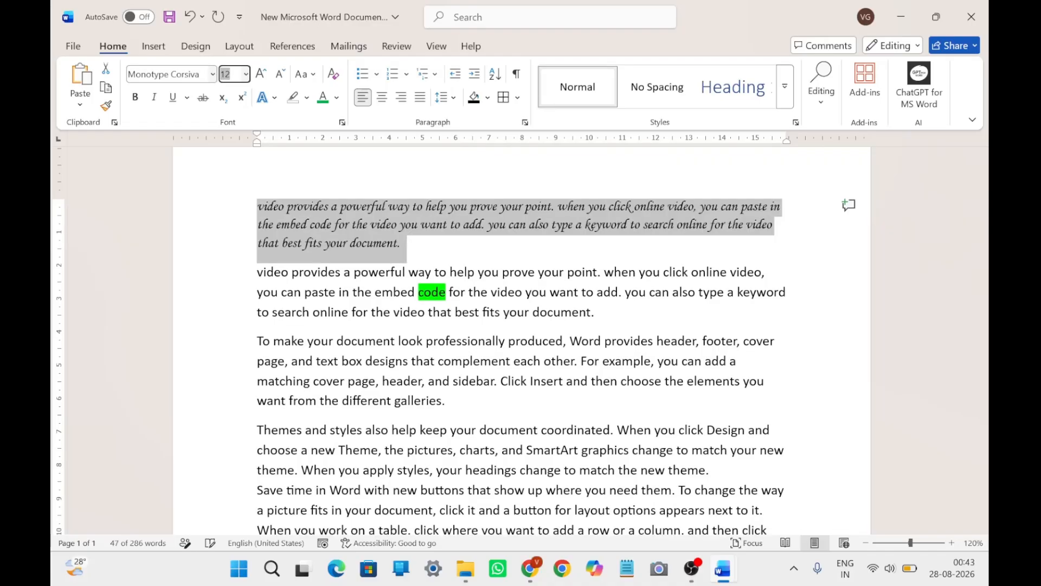
{"action": "left_click", "coordinate": [261, 74]}
{"action": "left_click", "coordinate": [261, 74]}
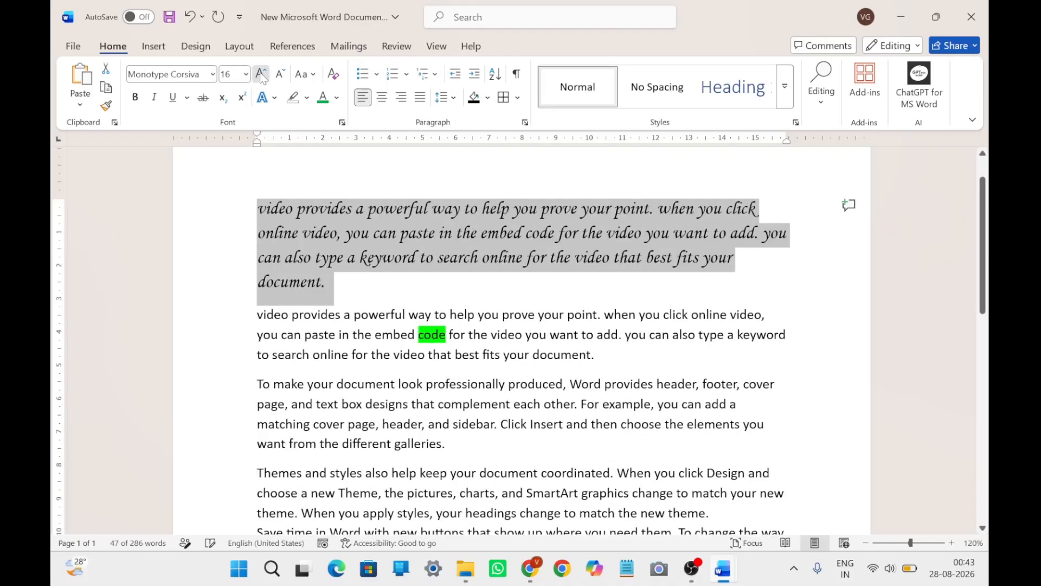
{"action": "left_click", "coordinate": [261, 74]}
{"action": "left_click", "coordinate": [327, 295]}
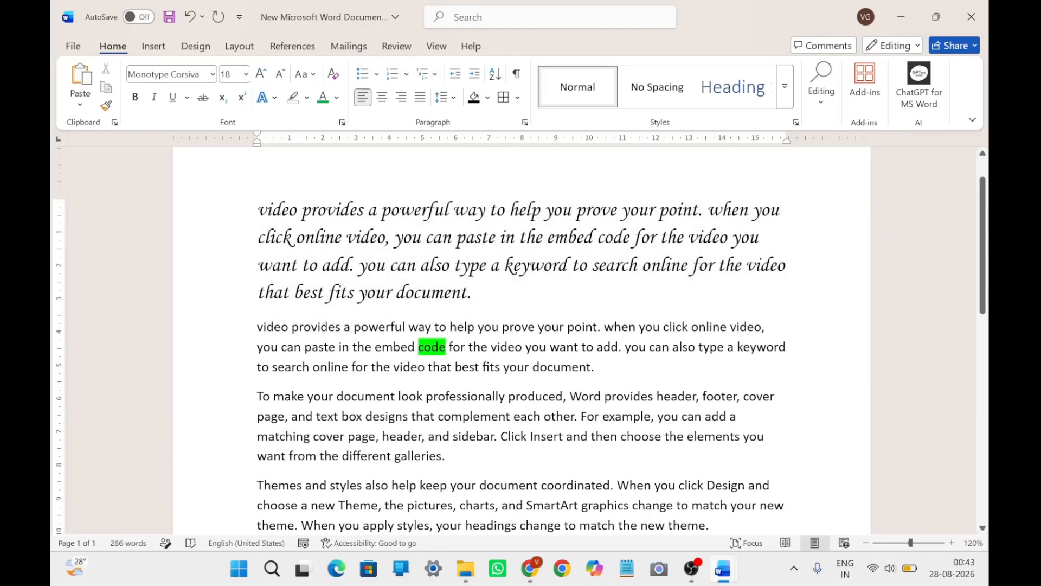
Step: Make the whole first paragraph bold, italic and underlined
{"action": "triple_click", "coordinate": [327, 296]}
{"action": "left_click", "coordinate": [138, 96]}
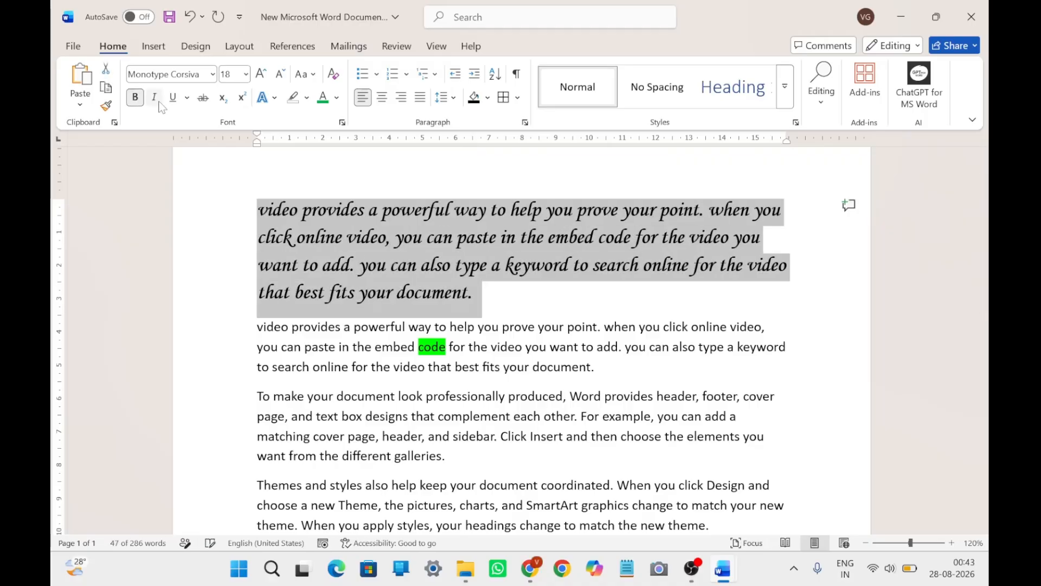
{"action": "left_click", "coordinate": [154, 97]}
{"action": "left_click", "coordinate": [173, 97]}
{"action": "left_click", "coordinate": [485, 300]}
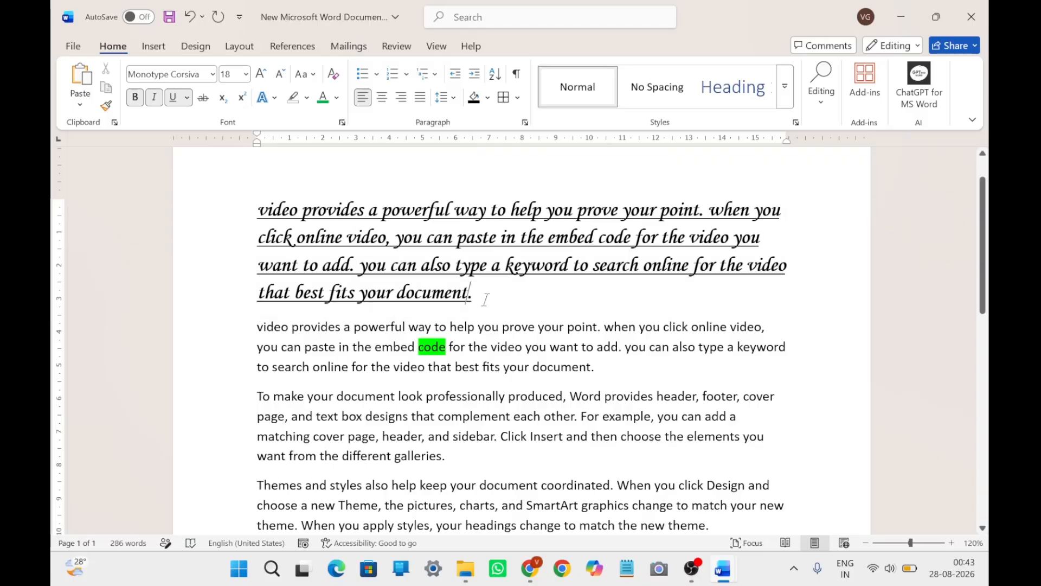
Step: Copy the first paragraph's formatting onto the whole third paragraph, "To make your document look professionally produced", with Format Painter
{"action": "left_click_drag", "start_coordinate": [473, 294], "coordinate": [260, 208]}
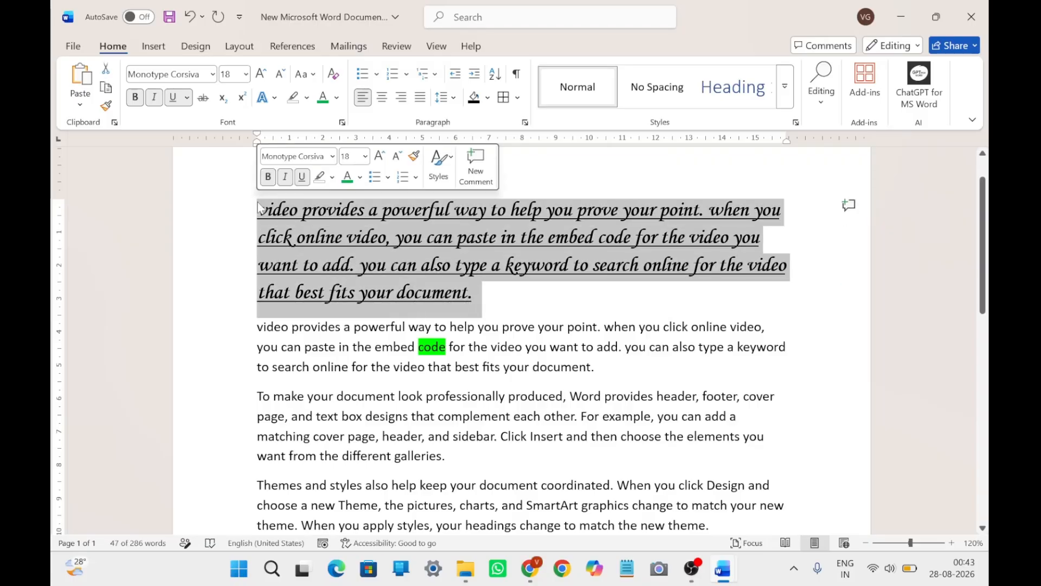
{"action": "left_click_drag", "start_coordinate": [257, 416], "coordinate": [324, 475]}
{"action": "left_click", "coordinate": [293, 437]}
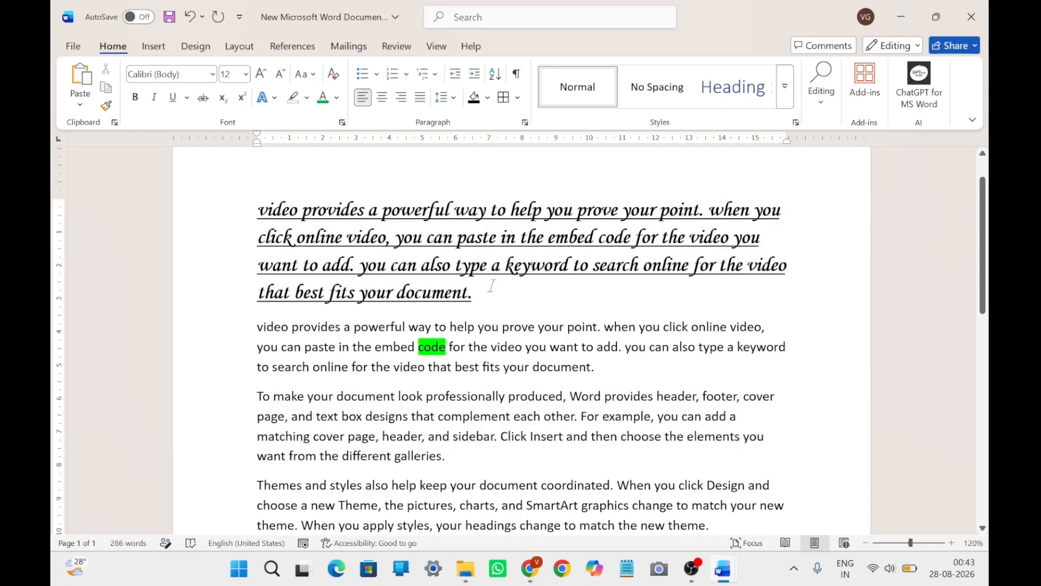
{"action": "mouse_move", "coordinate": [488, 291]}
{"action": "left_mouse_down"}
{"action": "mouse_move", "coordinate": [430, 290]}
{"action": "mouse_move", "coordinate": [297, 237]}
{"action": "mouse_move", "coordinate": [249, 195]}
{"action": "left_mouse_up"}
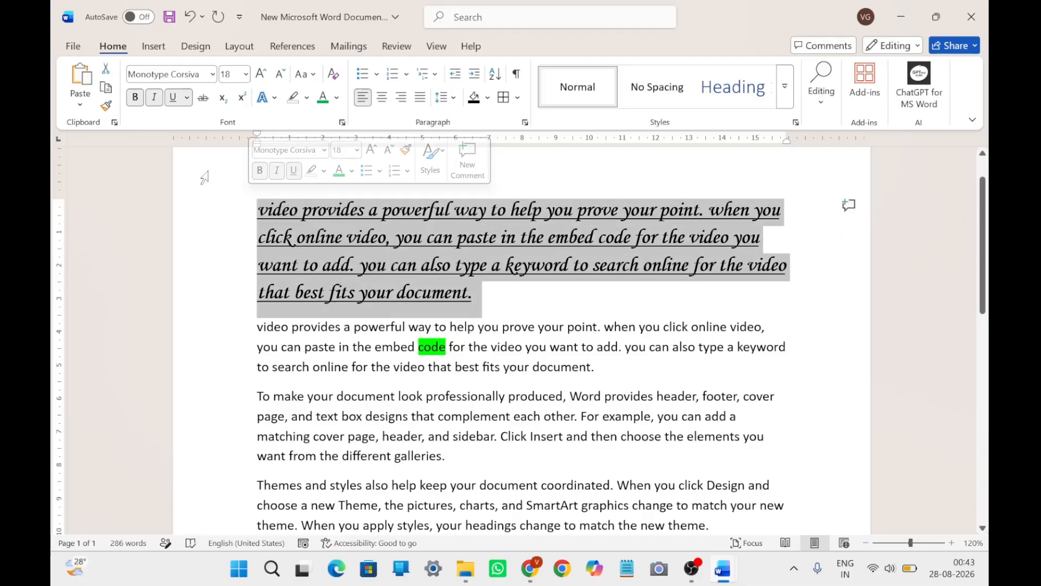
{"action": "left_click", "coordinate": [106, 106]}
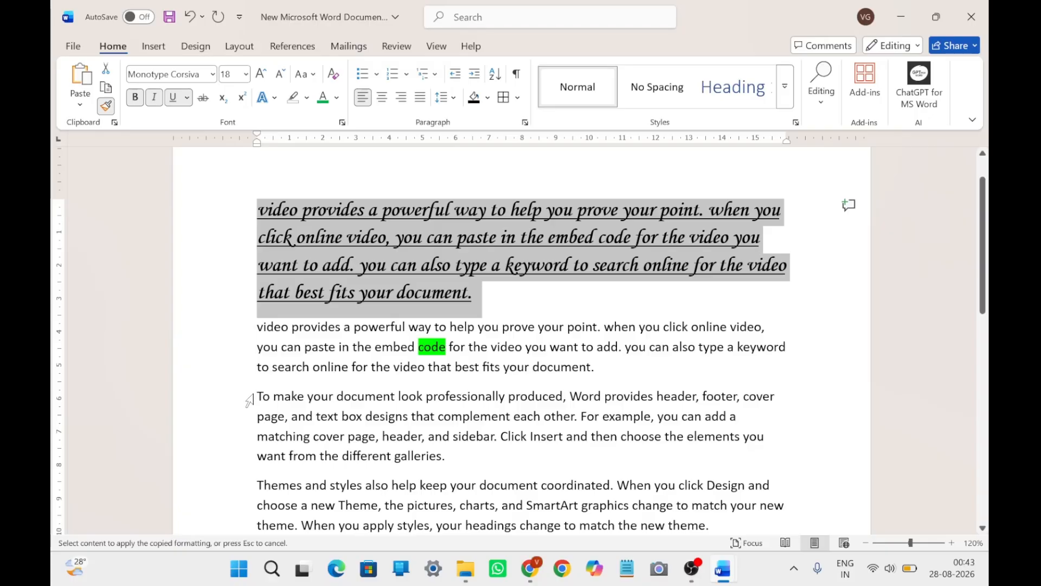
{"action": "mouse_move", "coordinate": [249, 393]}
{"action": "left_mouse_down"}
{"action": "mouse_move", "coordinate": [434, 437]}
{"action": "mouse_move", "coordinate": [445, 451]}
{"action": "left_mouse_up"}
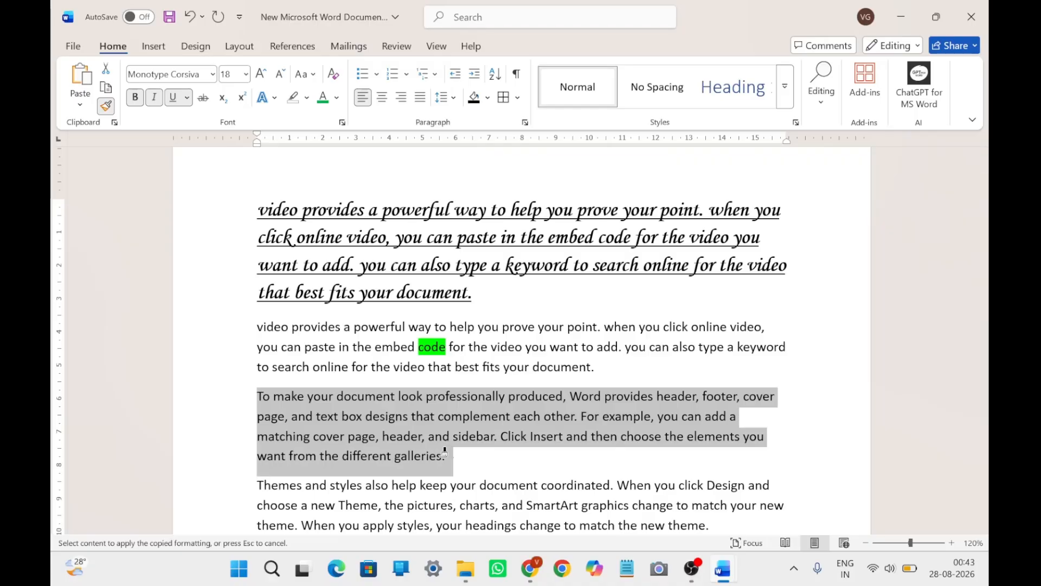
{"action": "left_click_drag", "start_coordinate": [444, 452], "coordinate": [454, 459]}
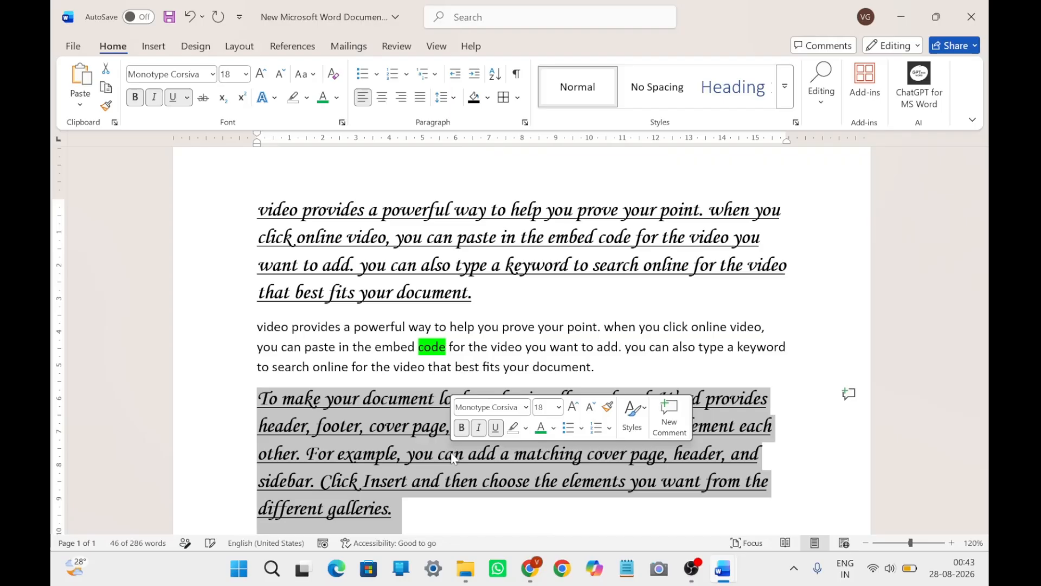
{"action": "scroll", "coordinate": [454, 458], "scroll_direction": "down", "scroll_amount": 2}
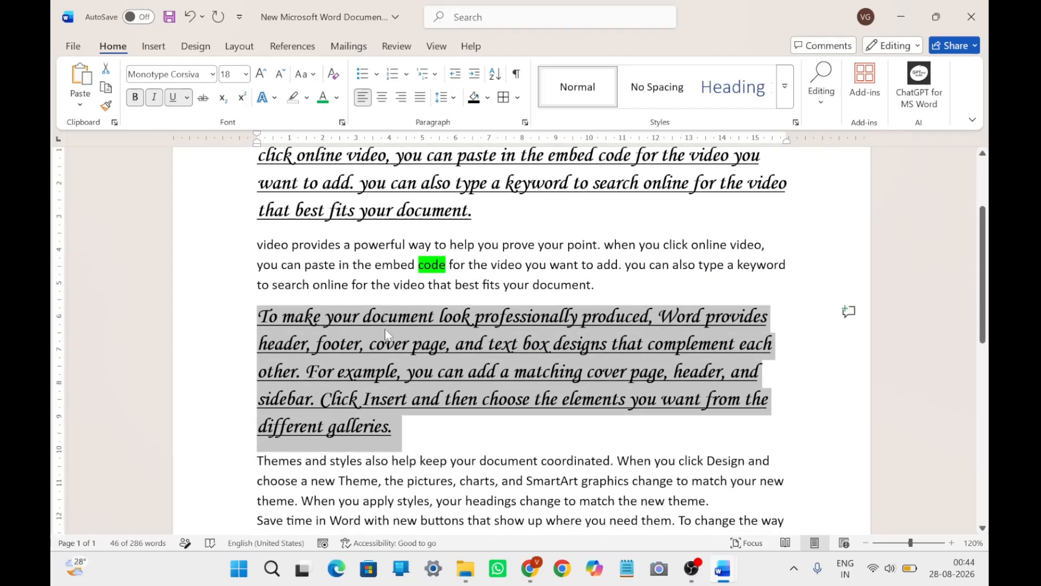
{"action": "scroll", "coordinate": [412, 388], "scroll_direction": "down", "scroll_amount": 1}
{"action": "scroll", "coordinate": [412, 388], "scroll_direction": "up", "scroll_amount": 3}
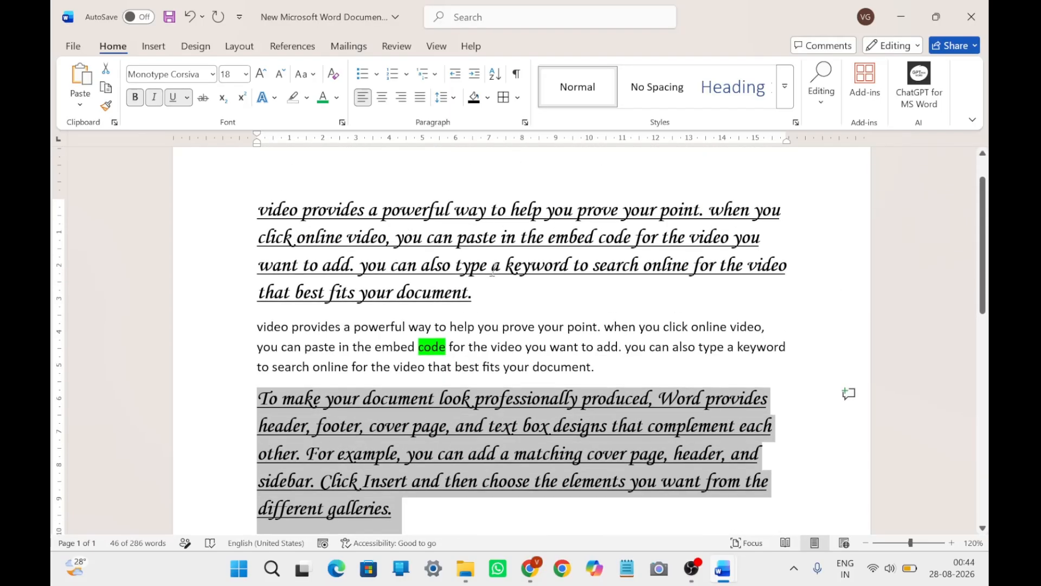
Step: Use Format Painter to copy the formatting of a passage in the first paragraph onto the whole second paragraph
{"action": "mouse_move", "coordinate": [488, 266]}
{"action": "left_mouse_down"}
{"action": "mouse_move", "coordinate": [324, 266]}
{"action": "mouse_move", "coordinate": [296, 237]}
{"action": "left_mouse_up"}
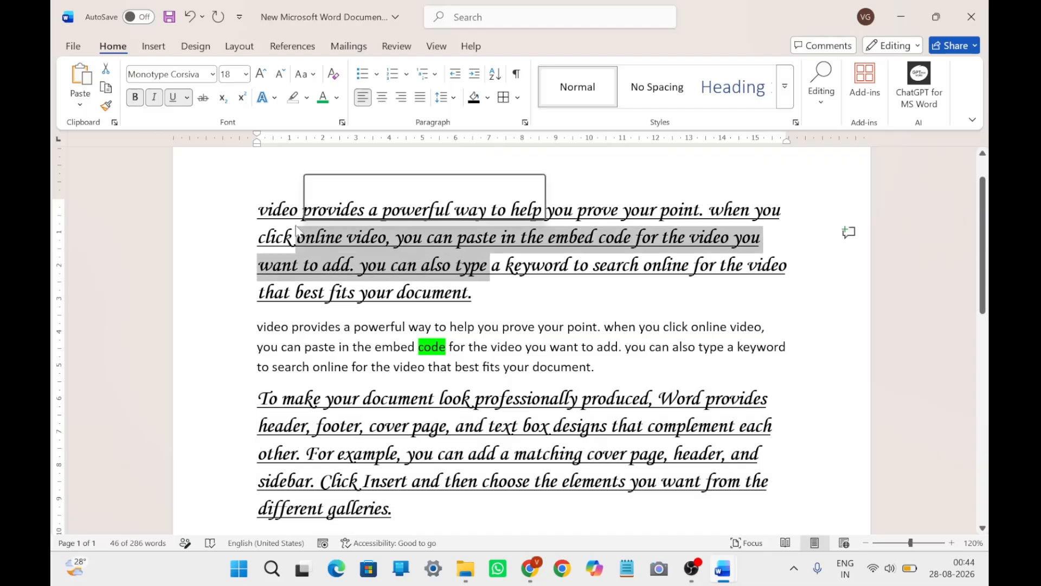
{"action": "left_click", "coordinate": [106, 107]}
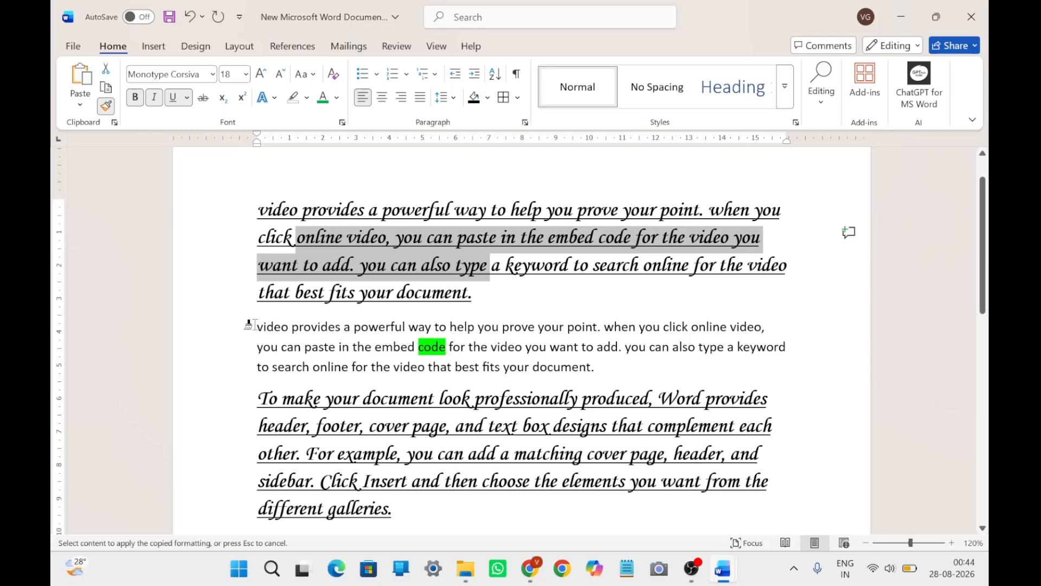
{"action": "mouse_move", "coordinate": [249, 324]}
{"action": "left_mouse_down"}
{"action": "mouse_move", "coordinate": [618, 350]}
{"action": "mouse_move", "coordinate": [603, 365]}
{"action": "left_mouse_up"}
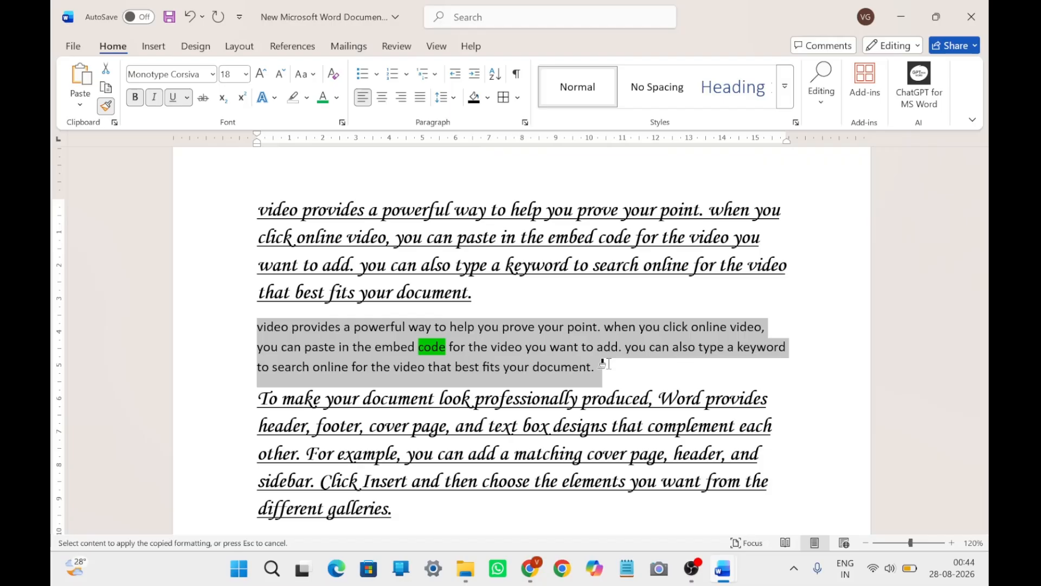
{"action": "left_click_drag", "start_coordinate": [608, 363], "coordinate": [611, 368]}
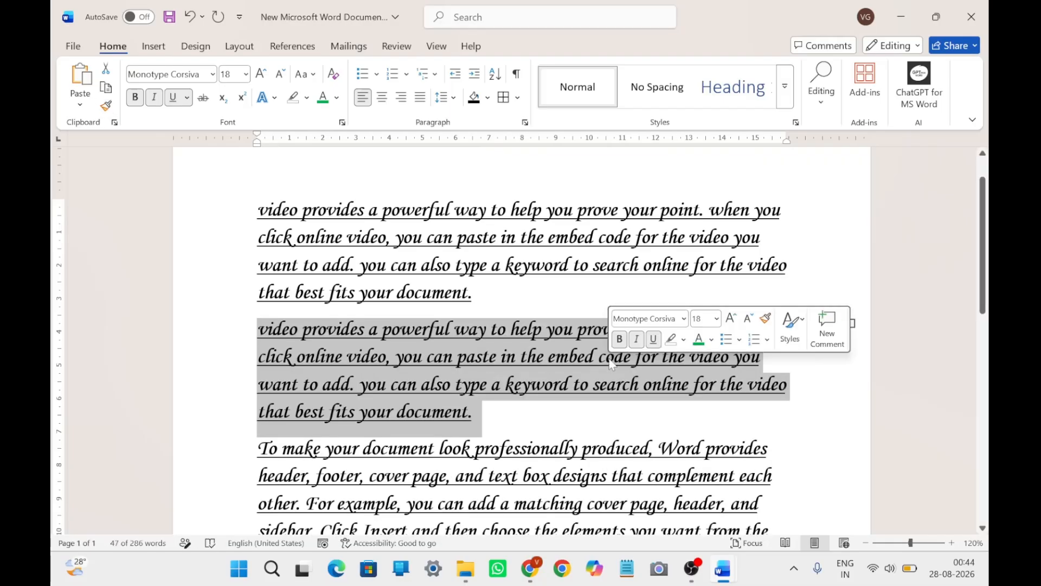
Step: Clear all formatting from the first three paragraphs
{"action": "left_click_drag", "start_coordinate": [260, 207], "coordinate": [402, 433]}
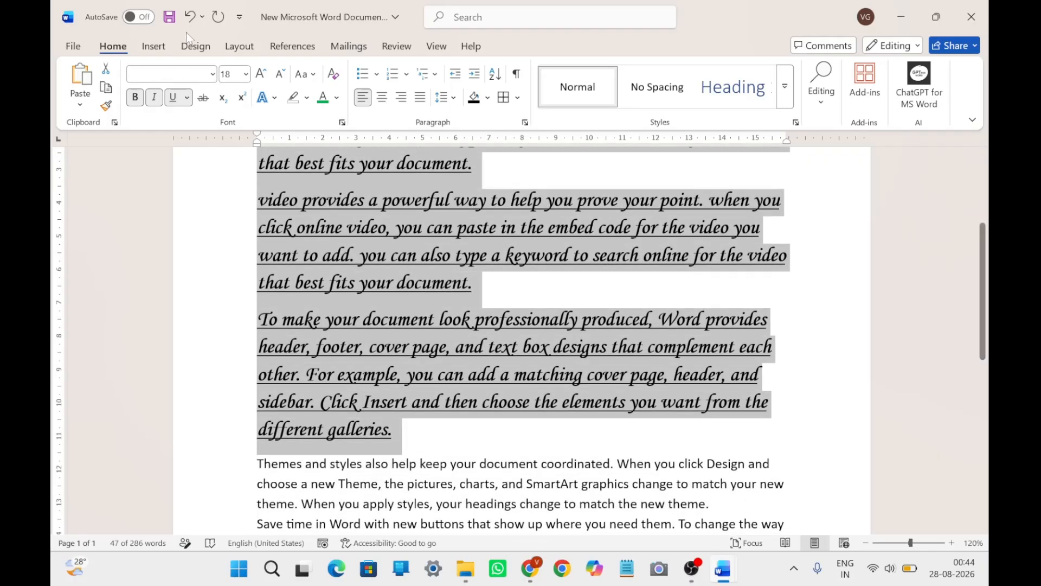
{"action": "left_click", "coordinate": [332, 80]}
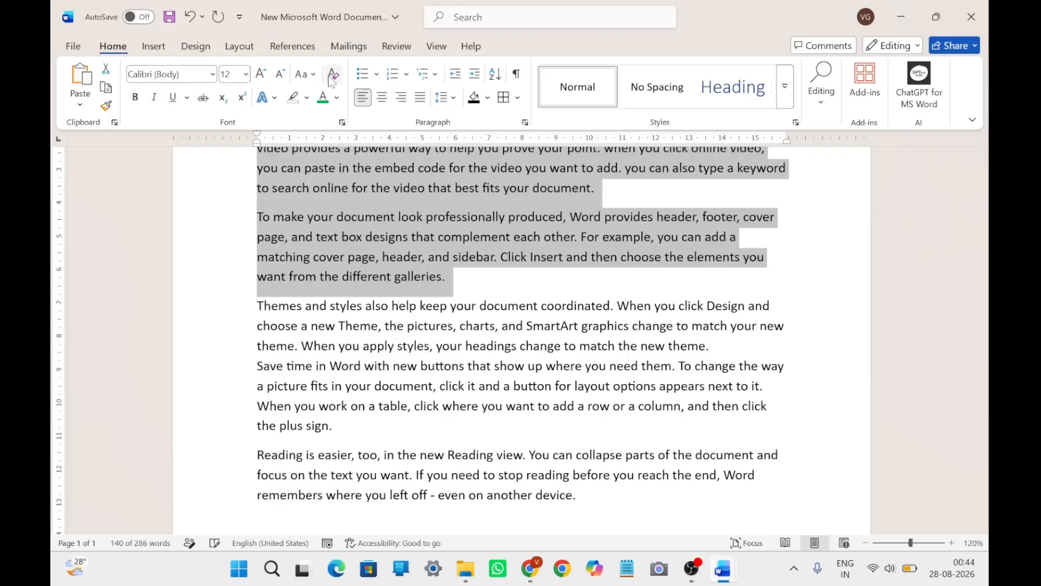
{"action": "left_click", "coordinate": [513, 266]}
{"action": "scroll", "coordinate": [513, 265], "scroll_direction": "up", "scroll_amount": 3}
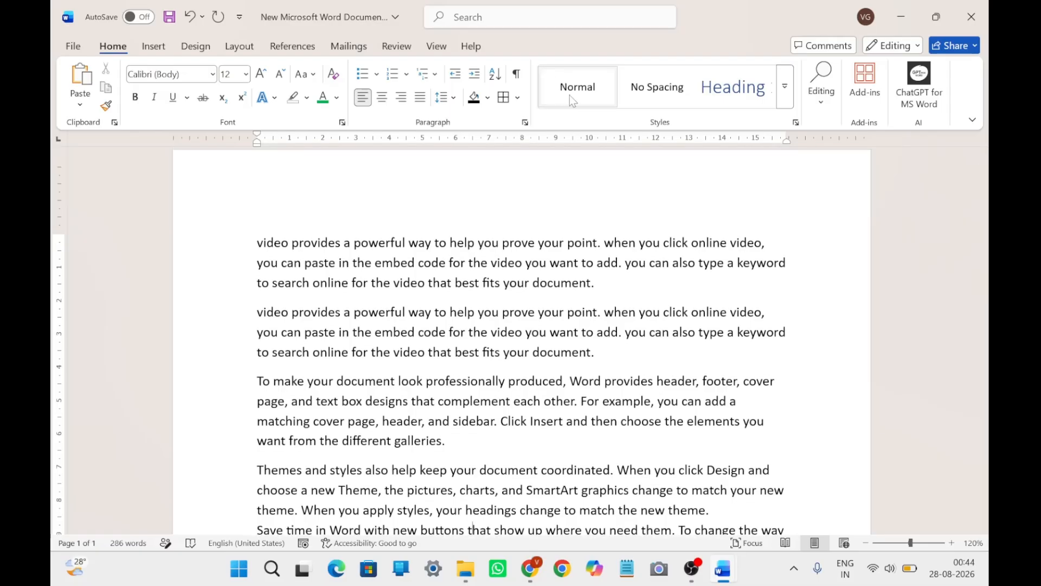